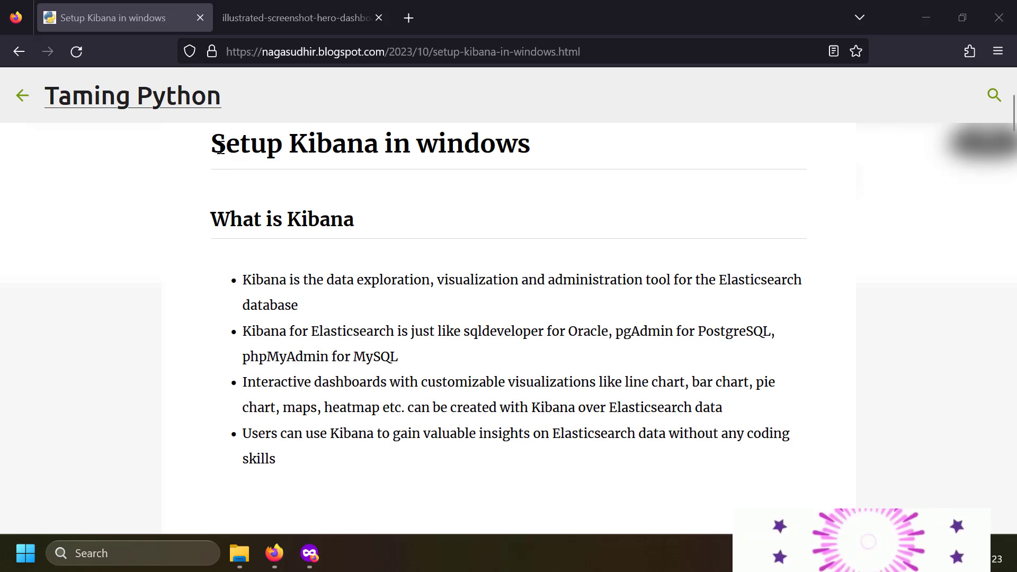
Close the Elasticsearch and Kibana data-flow image and open the Kibana download page linked in the article
{"action": "left_click_drag", "start_coordinate": [225, 146], "coordinate": [507, 156]}
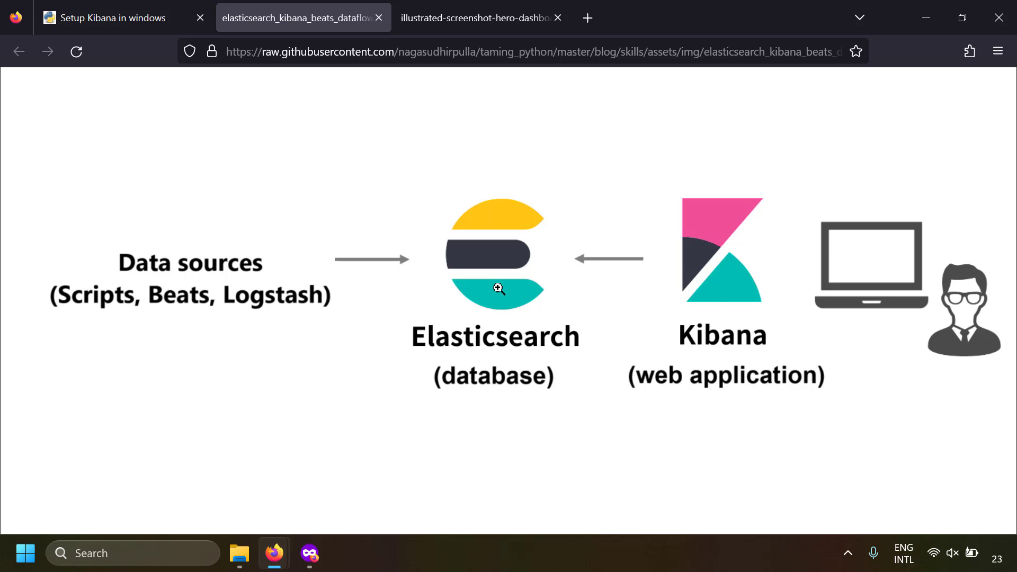
{"action": "key", "text": "ctrl+w"}
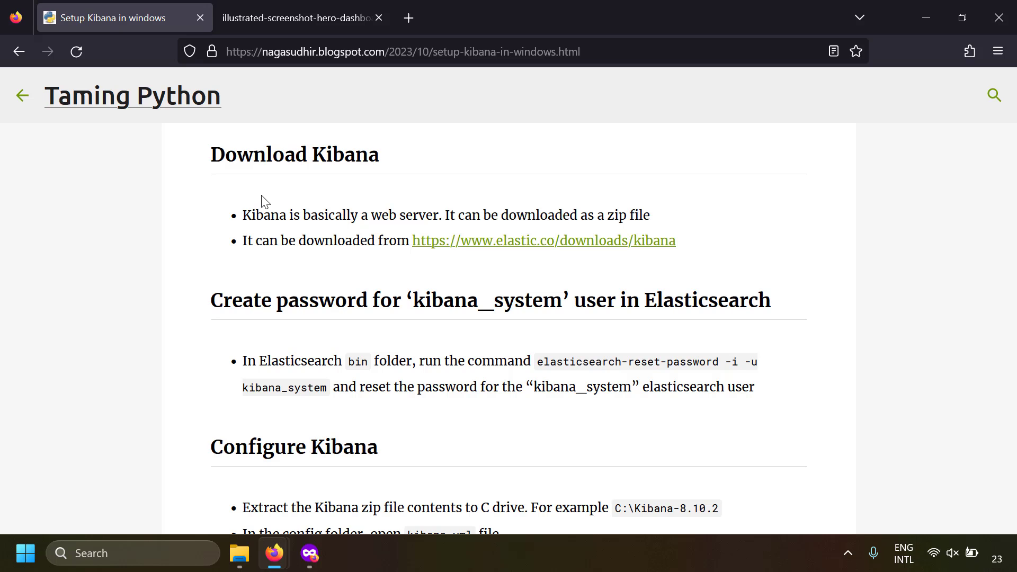
{"action": "middle_click", "coordinate": [537, 250]}
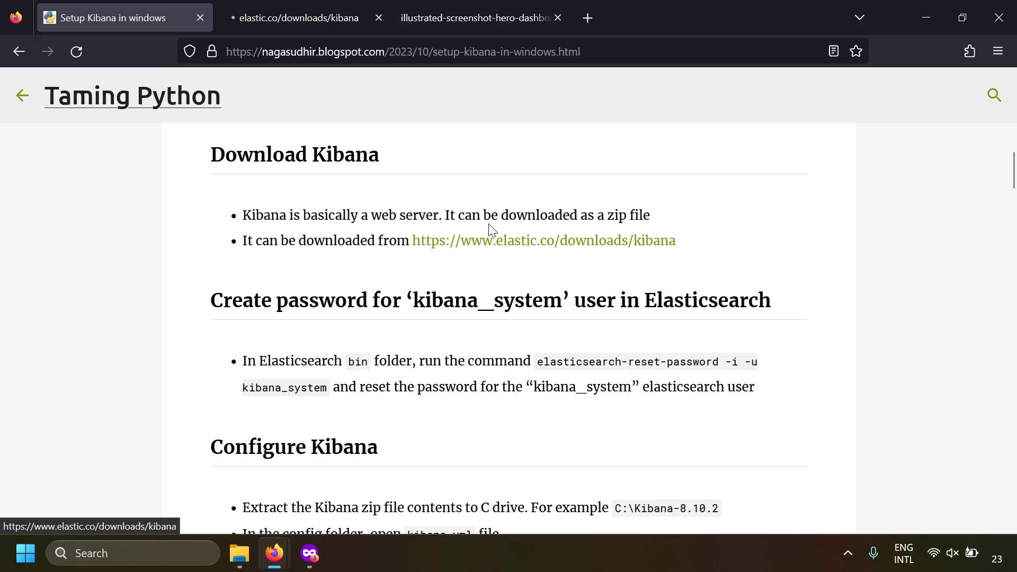
{"action": "left_click", "coordinate": [336, 17]}
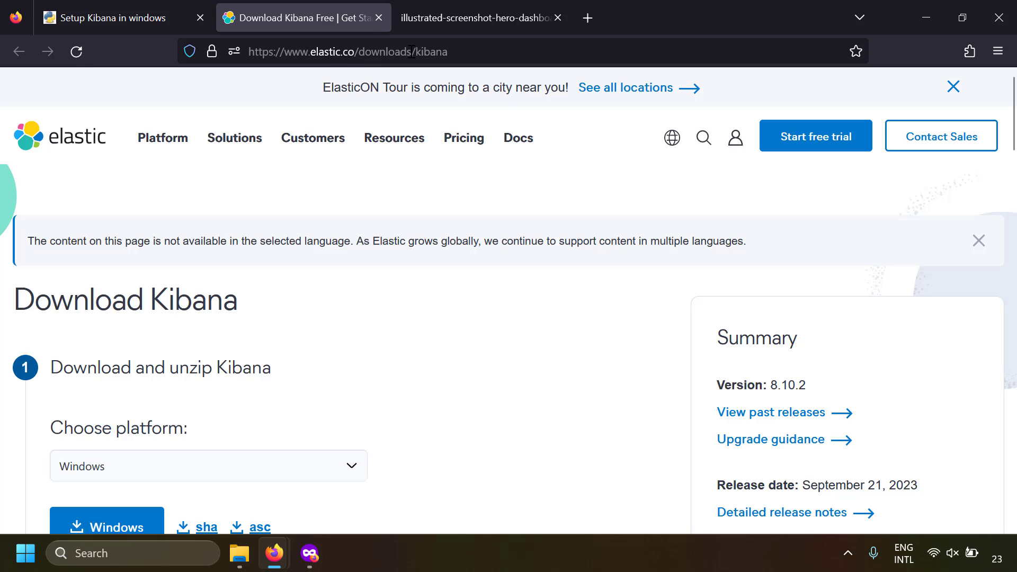
Start the Kibana 8.10.2 zip download for Windows and cancel it
{"action": "scroll", "coordinate": [481, 261], "scroll_direction": "down", "scroll_amount": 5}
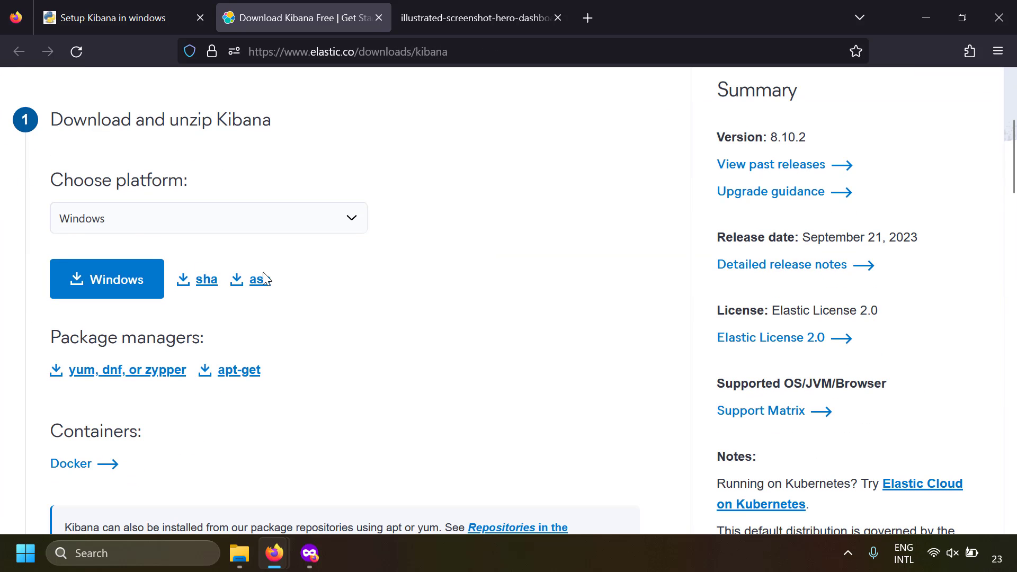
{"action": "left_click", "coordinate": [127, 285]}
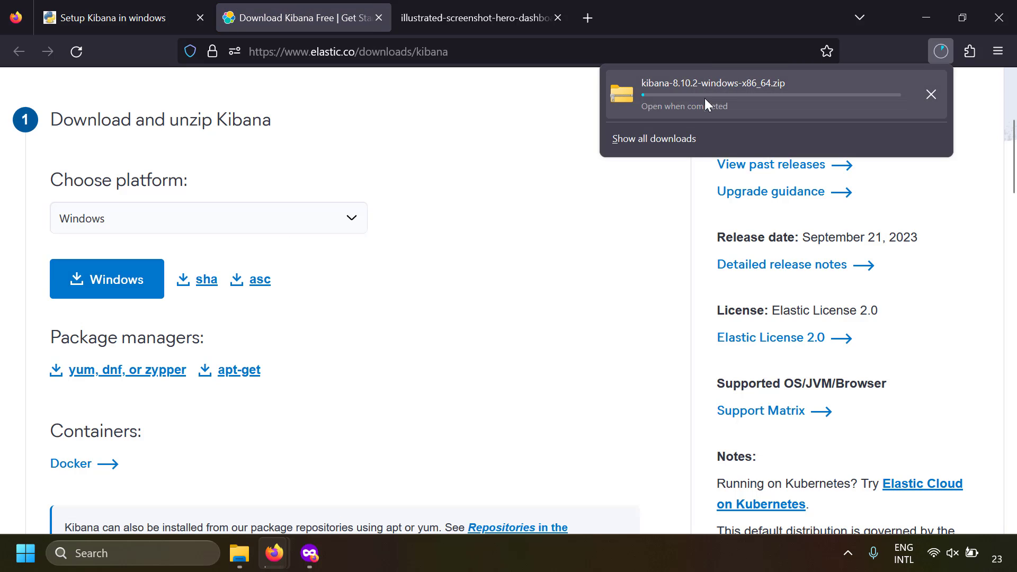
{"action": "left_click", "coordinate": [931, 93]}
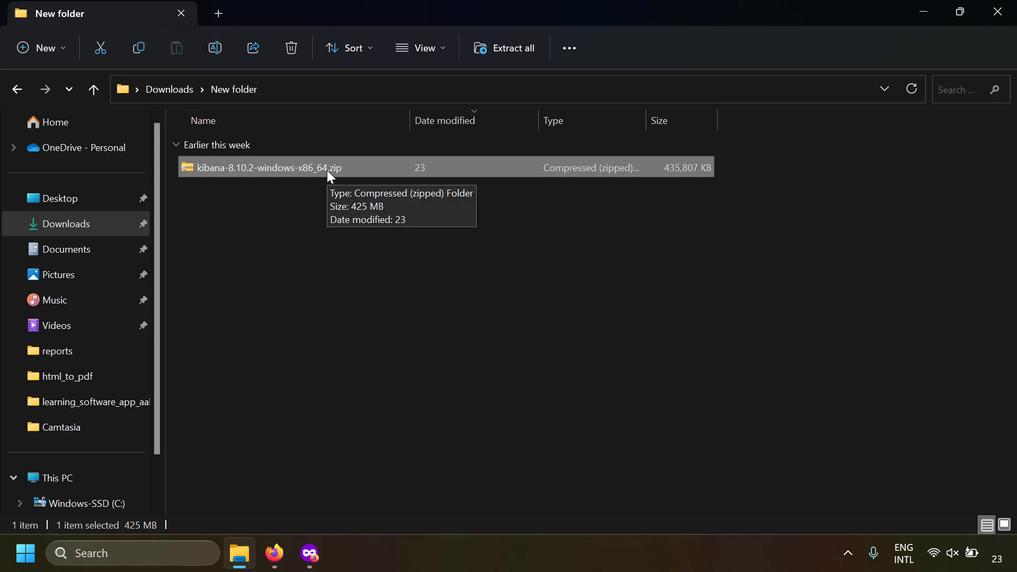
Open the kibana-8.10.2 folder on the C: drive in File Explorer and close the Services window
{"action": "left_click", "coordinate": [80, 503]}
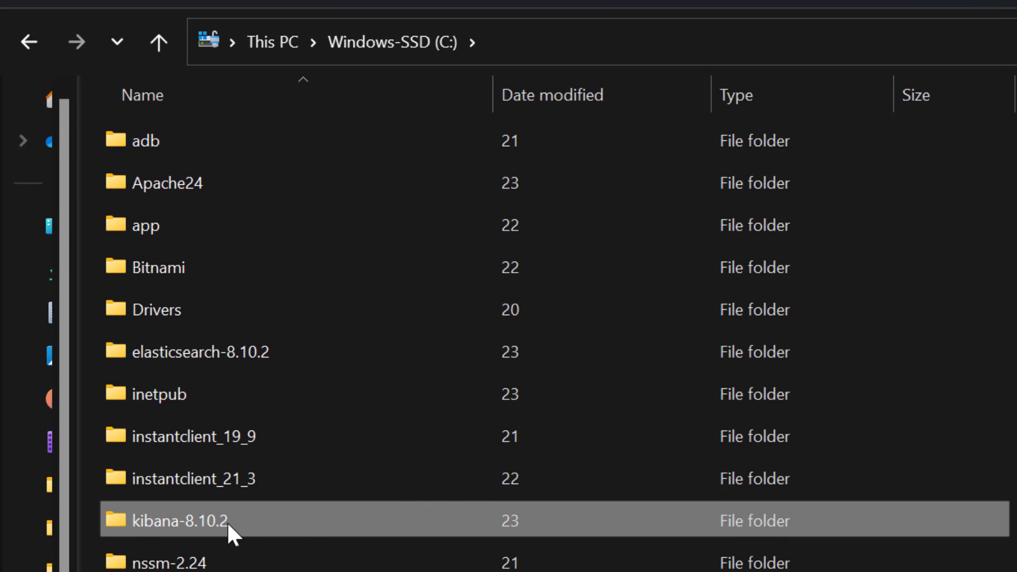
{"action": "double_click", "coordinate": [271, 515]}
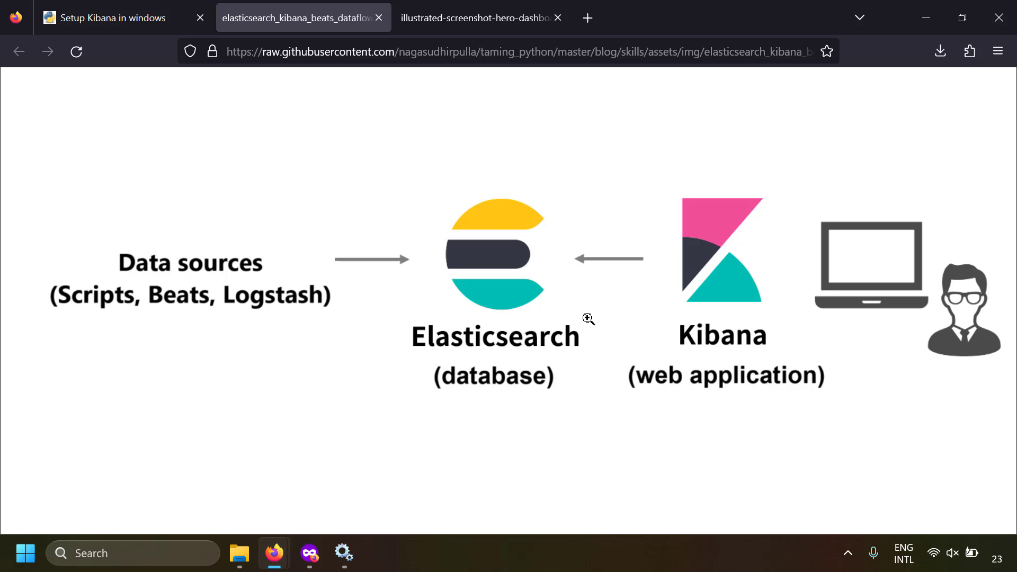
{"action": "mouse_move", "coordinate": [344, 553]}
{"action": "left_click", "coordinate": [411, 444]}
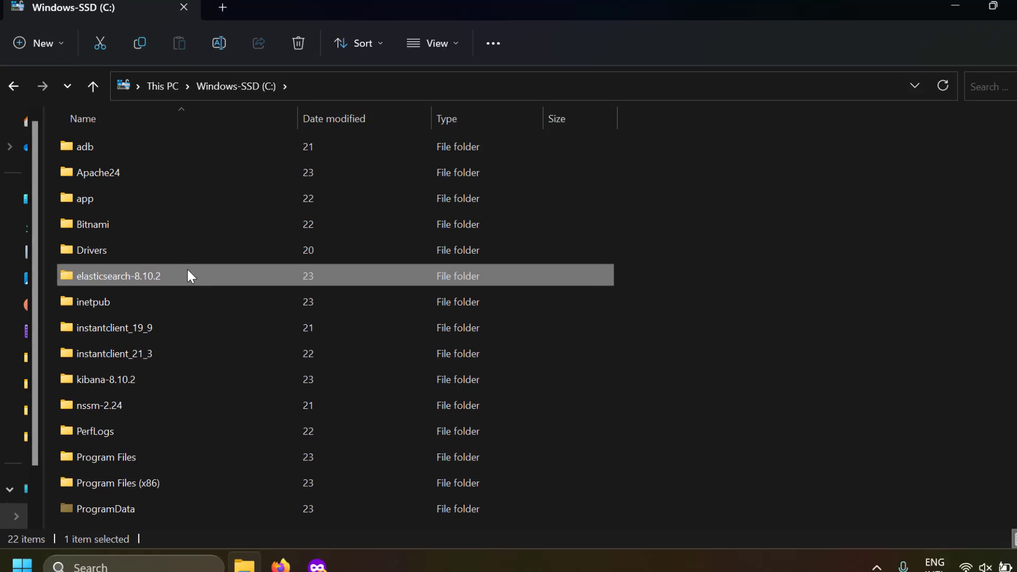
Open a command prompt in C:\elasticsearch-8.10.2\bin from File Explorer
{"action": "double_click", "coordinate": [188, 272]}
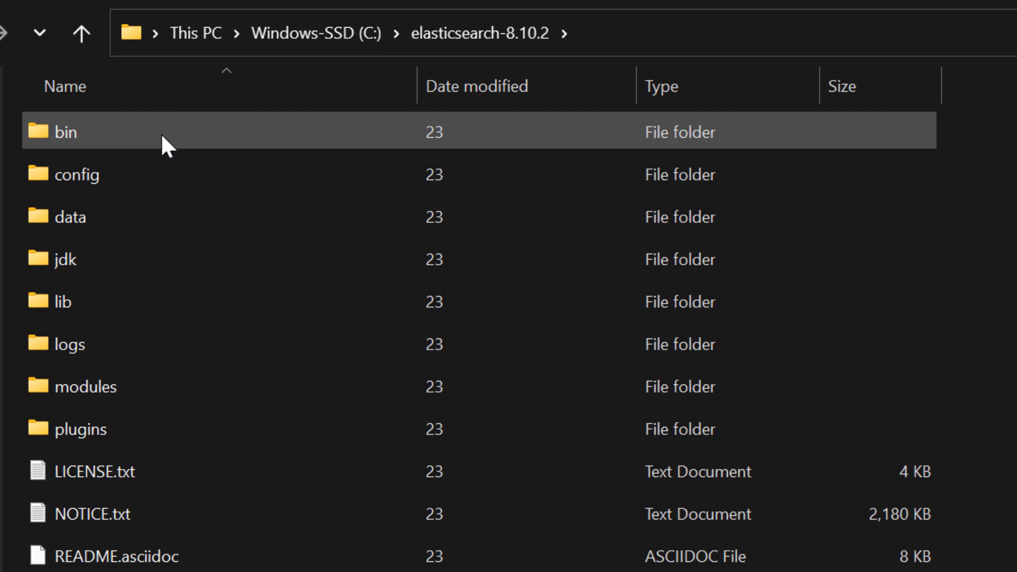
{"action": "double_click", "coordinate": [161, 137]}
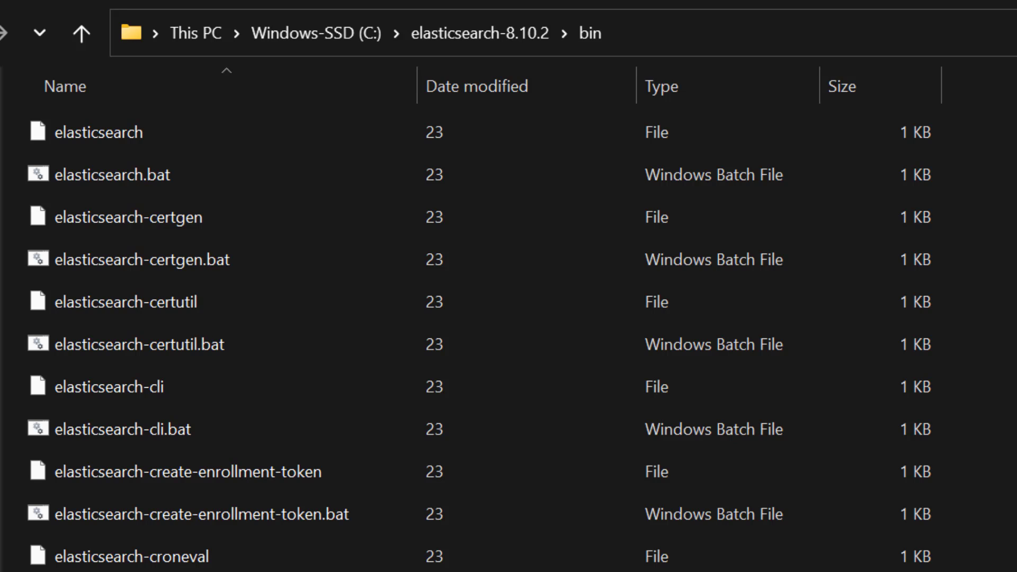
{"action": "scroll", "coordinate": [61, 125], "scroll_direction": "down", "scroll_amount": 7}
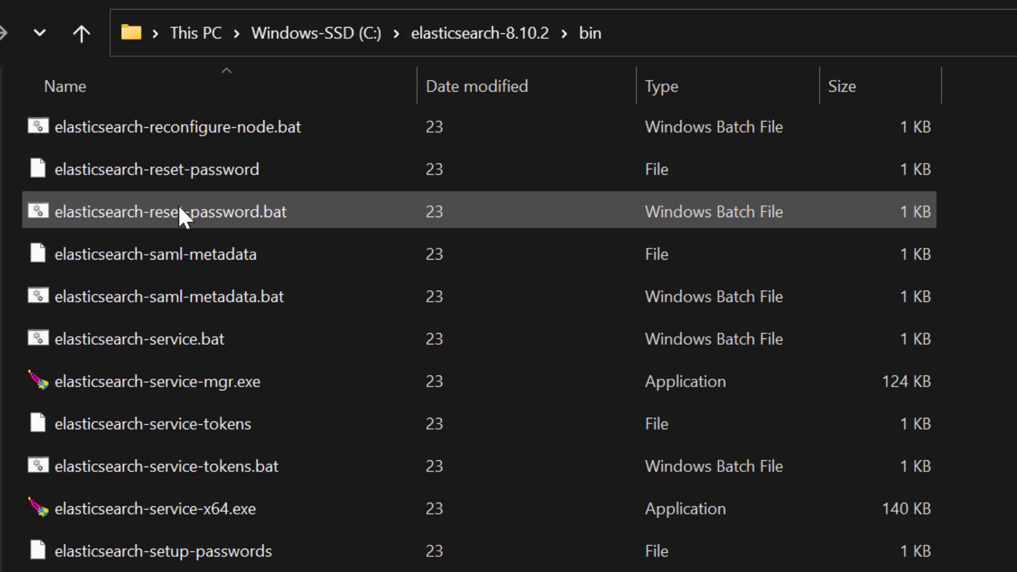
{"action": "left_click", "coordinate": [828, 36]}
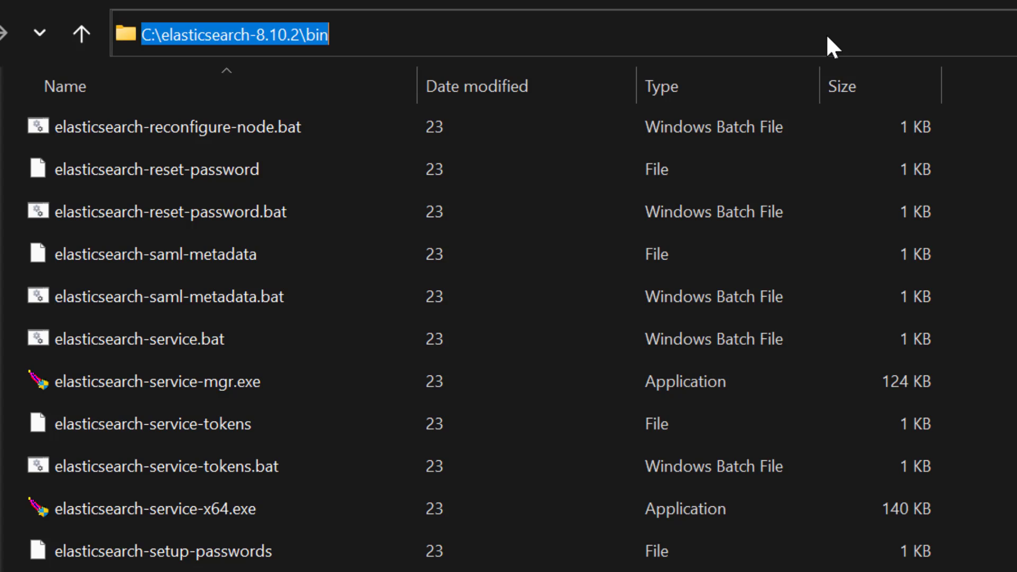
{"action": "type", "text": "cmd"}
{"action": "key", "text": "Return"}
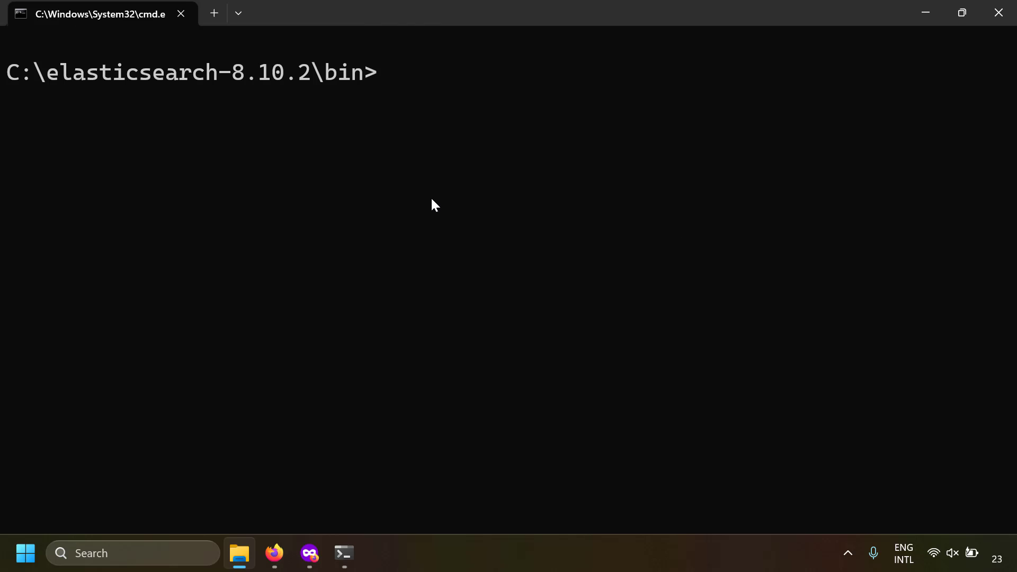
Run elasticsearch-reset-password -i -u kibana_system in the command prompt
{"action": "type", "text": "elastic"}
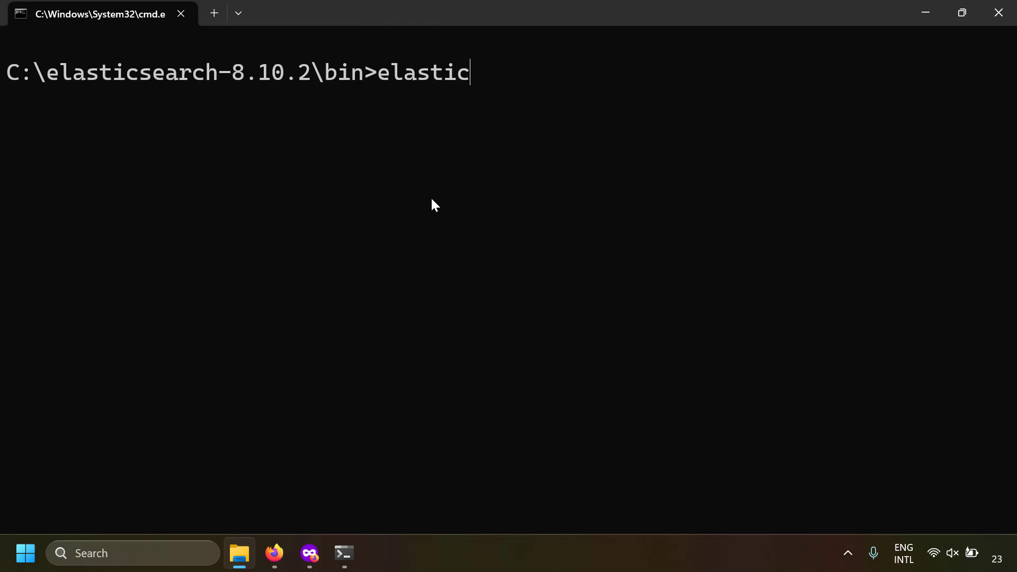
{"action": "type", "text": "search-reset-password -i"}
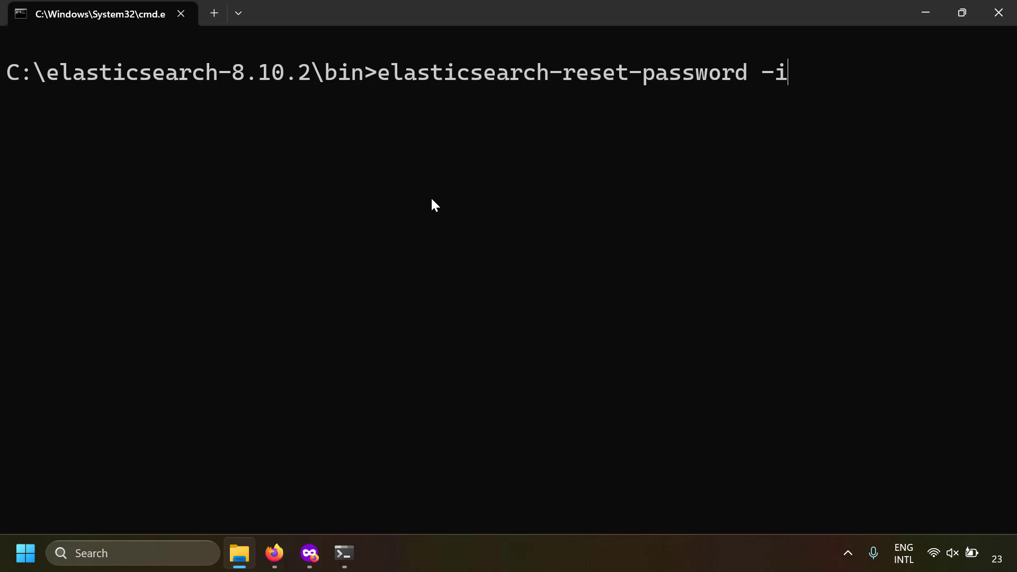
{"action": "key", "text": "ctrl+minus"}
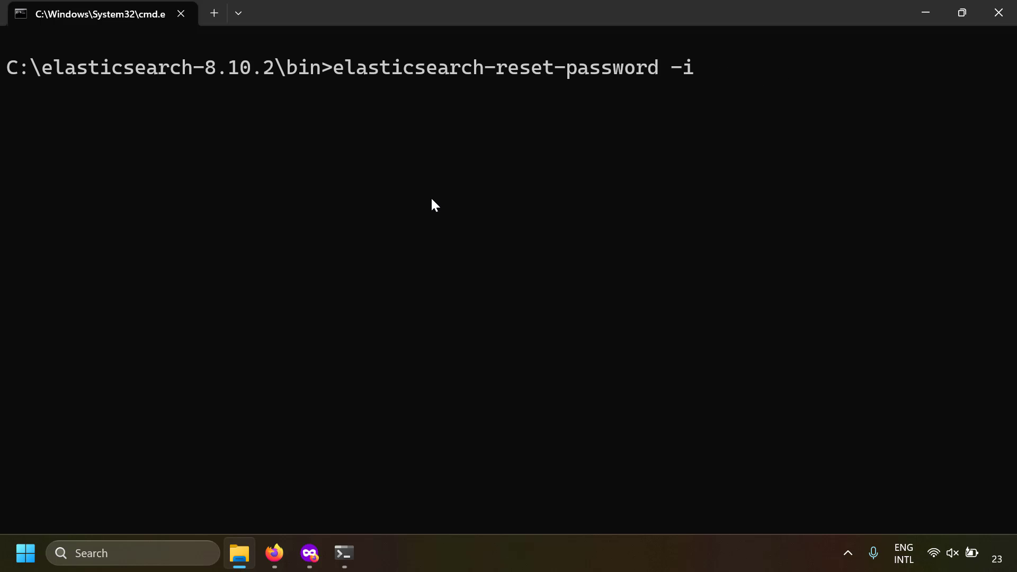
{"action": "type", "text": "-u kibana_system"}
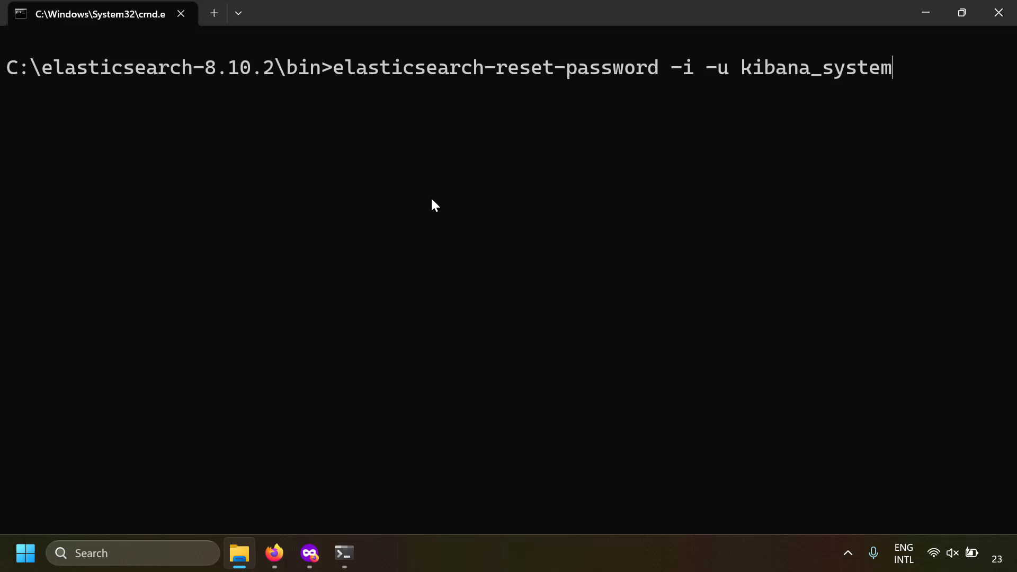
{"action": "key", "text": "Return"}
Confirm the reset with y, then enter and re-enter the new password for the kibana_system user
{"action": "type", "text": "y"}
{"action": "key", "text": "Return"}
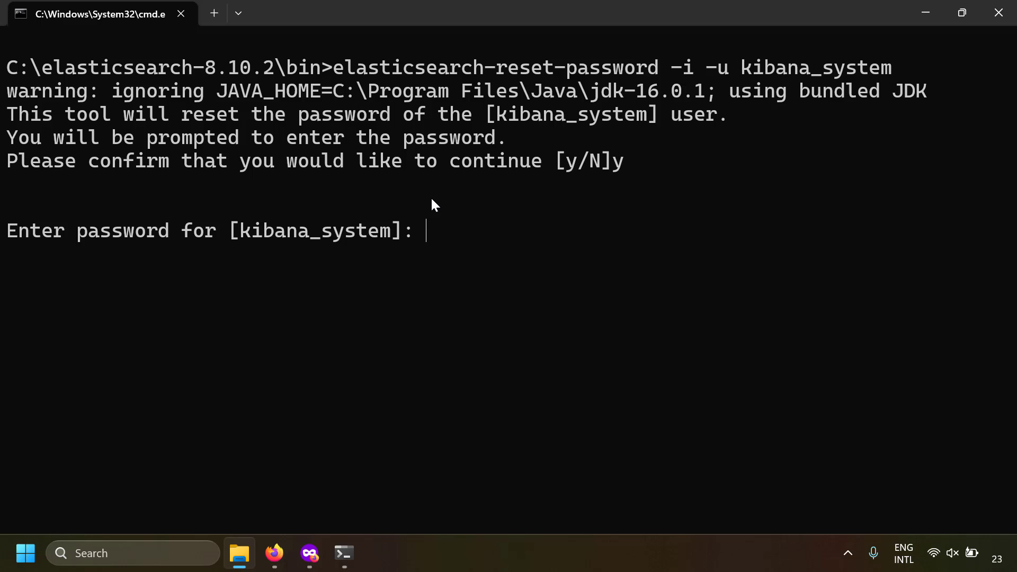
{"action": "key", "text": "Return"}
{"action": "key", "text": "Return"}
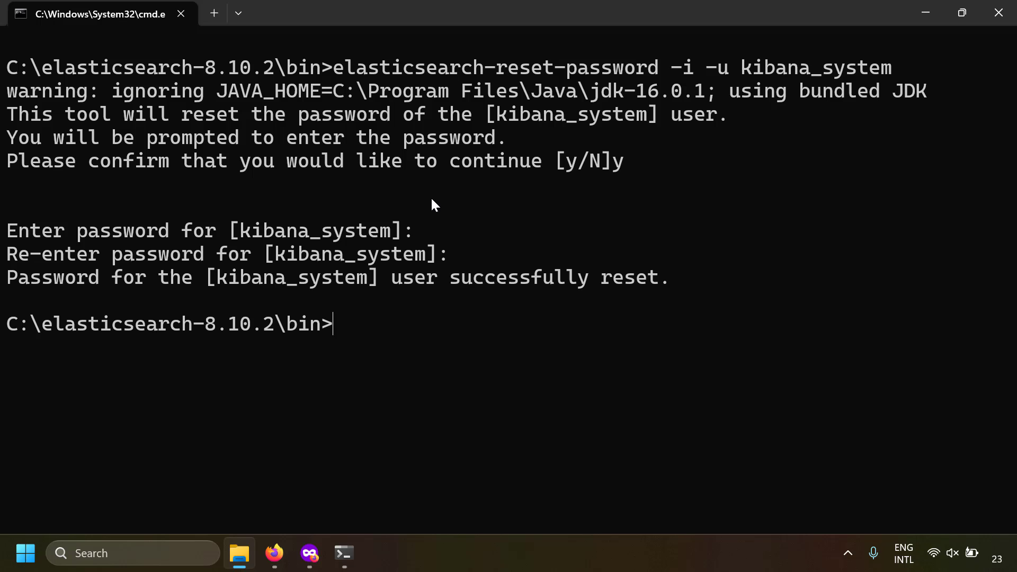
{"action": "left_click_drag", "start_coordinate": [224, 277], "coordinate": [365, 276]}
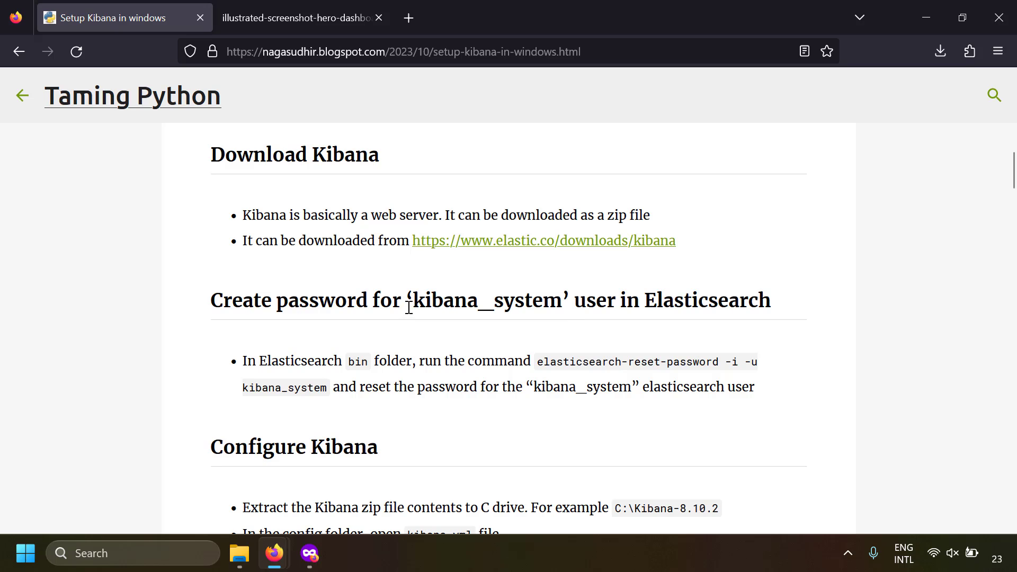
Open kibana.yml from C:\kibana-8.10.2\config in Visual Studio Code
{"action": "left_click_drag", "start_coordinate": [413, 301], "coordinate": [557, 301]}
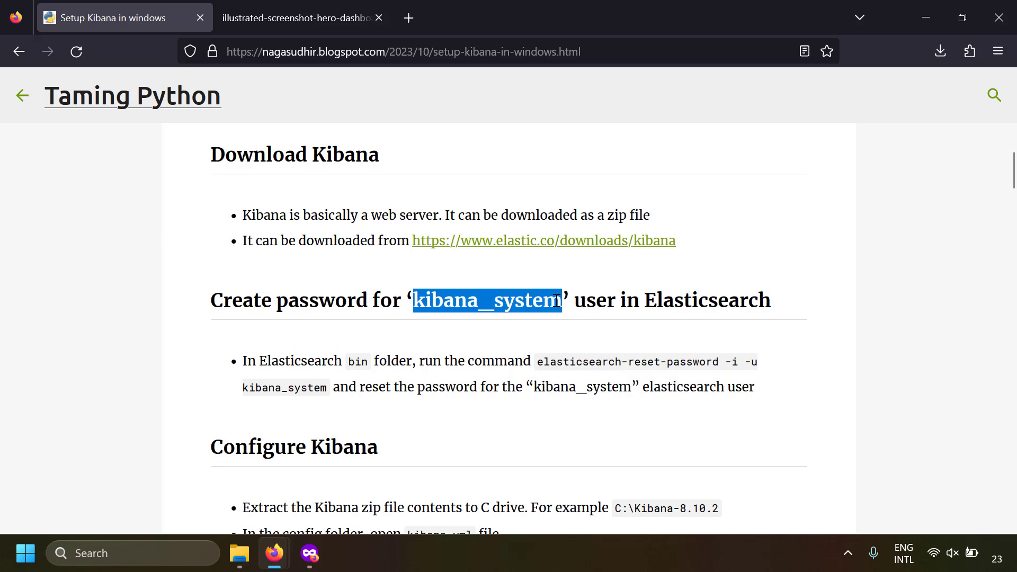
{"action": "scroll", "coordinate": [557, 301], "scroll_direction": "down", "scroll_amount": 4}
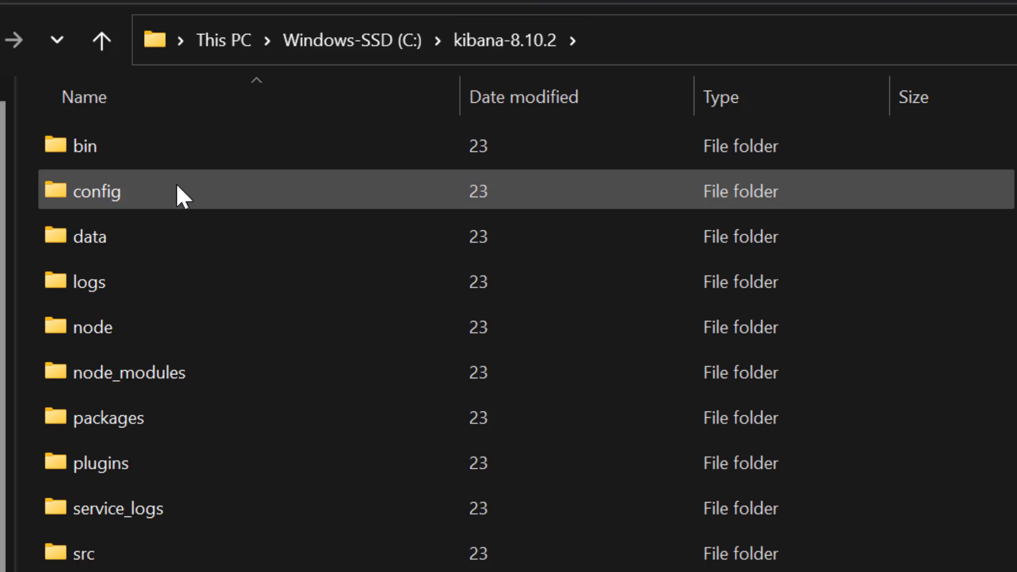
{"action": "double_click", "coordinate": [178, 188]}
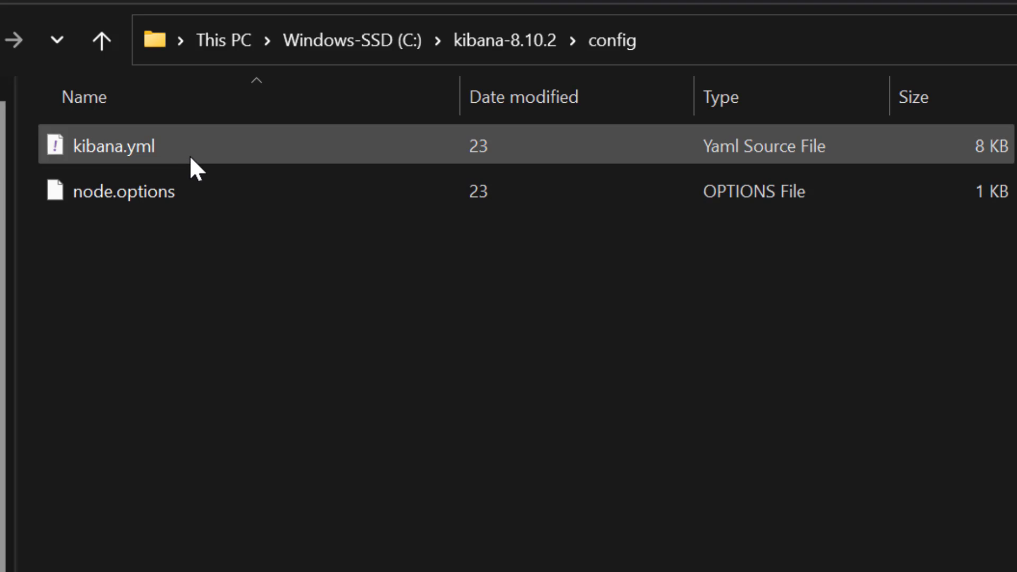
{"action": "left_click", "coordinate": [191, 159]}
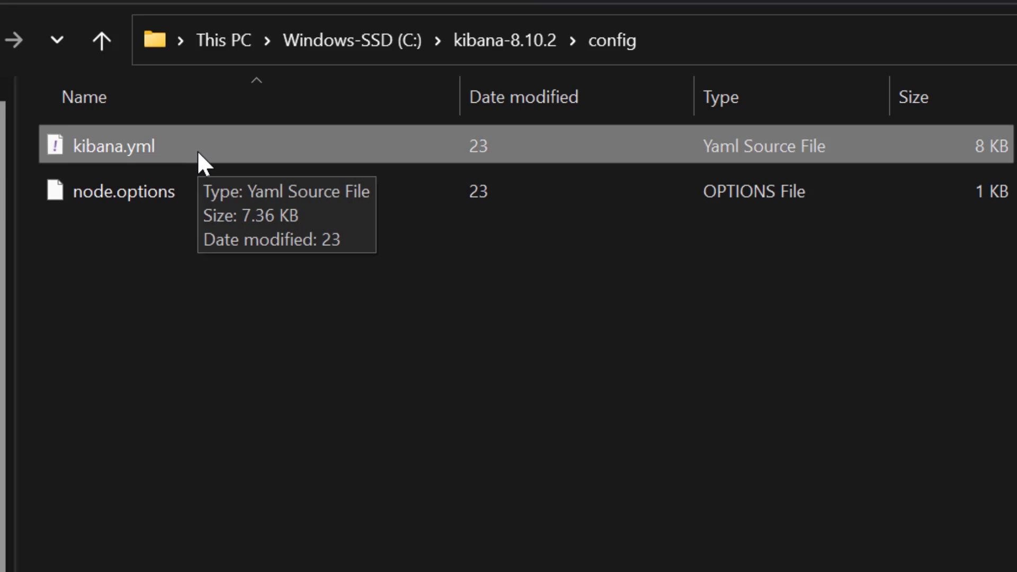
{"action": "right_click", "coordinate": [198, 153]}
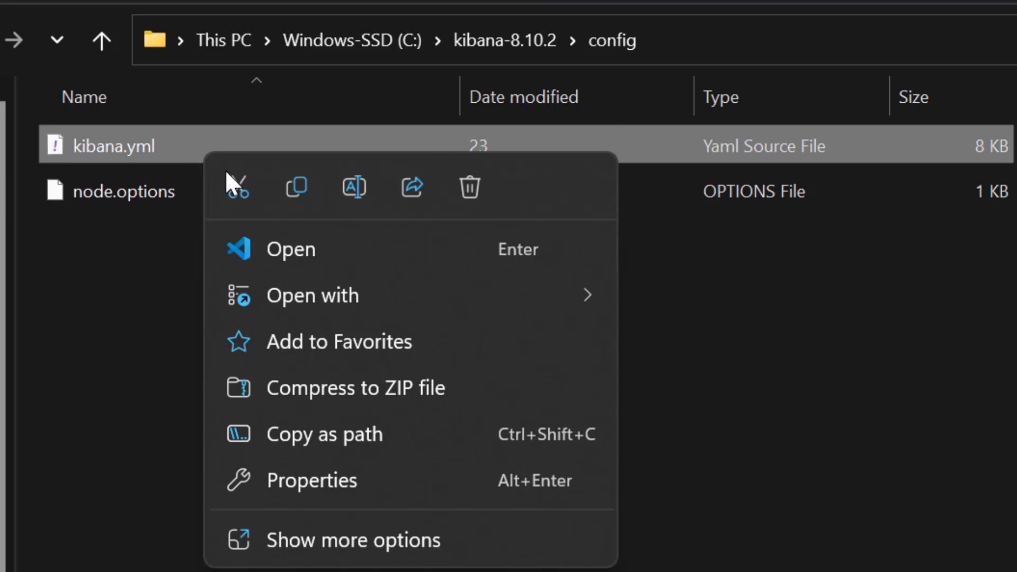
{"action": "left_click", "coordinate": [300, 249]}
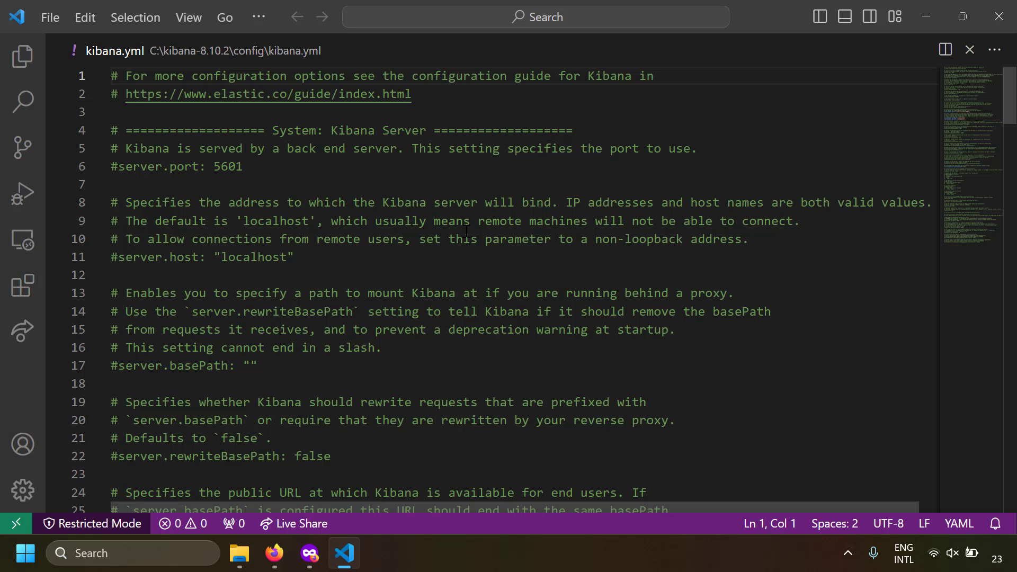
Examine the elasticsearch.username and elasticsearch.password settings in kibana.yml
{"action": "scroll", "coordinate": [466, 232], "scroll_direction": "down", "scroll_amount": 4}
{"action": "scroll", "coordinate": [467, 231], "scroll_direction": "down", "scroll_amount": 3}
{"action": "scroll", "coordinate": [450, 212], "scroll_direction": "up", "scroll_amount": 7}
{"action": "scroll", "coordinate": [415, 190], "scroll_direction": "down", "scroll_amount": 5}
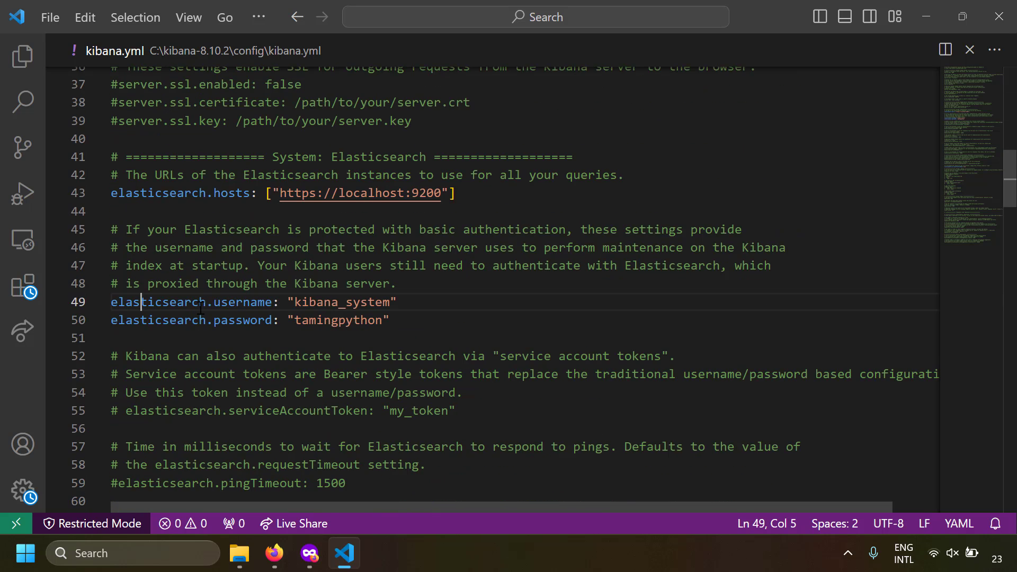
{"action": "left_click_drag", "start_coordinate": [140, 302], "coordinate": [376, 320]}
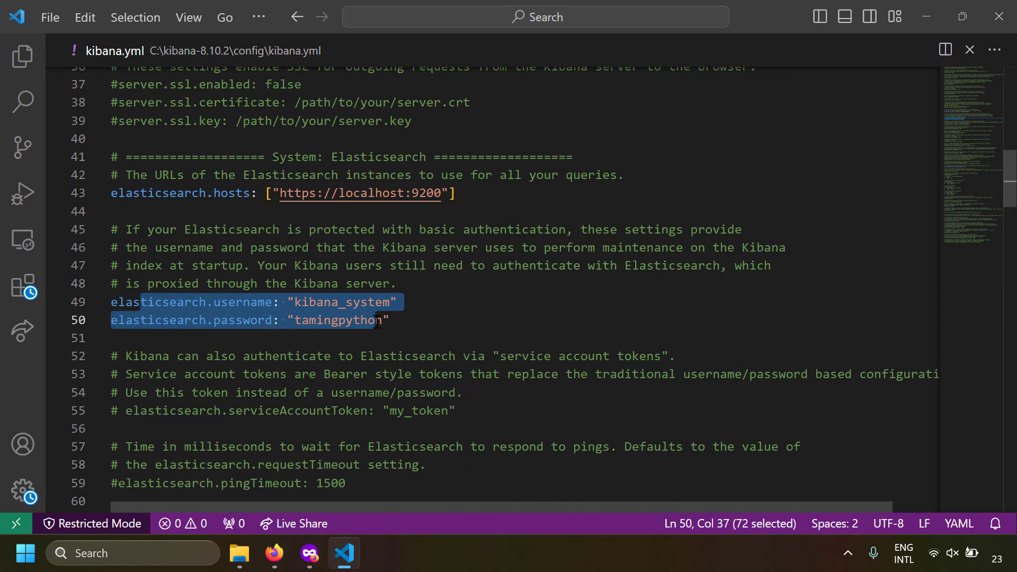
{"action": "left_click", "coordinate": [377, 320]}
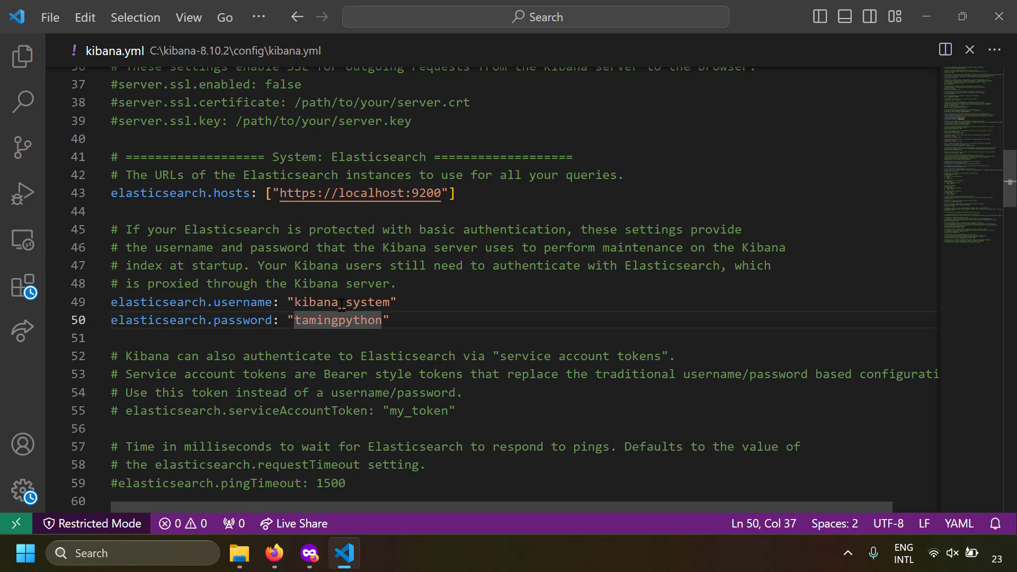
{"action": "double_click", "coordinate": [341, 302]}
{"action": "double_click", "coordinate": [333, 321]}
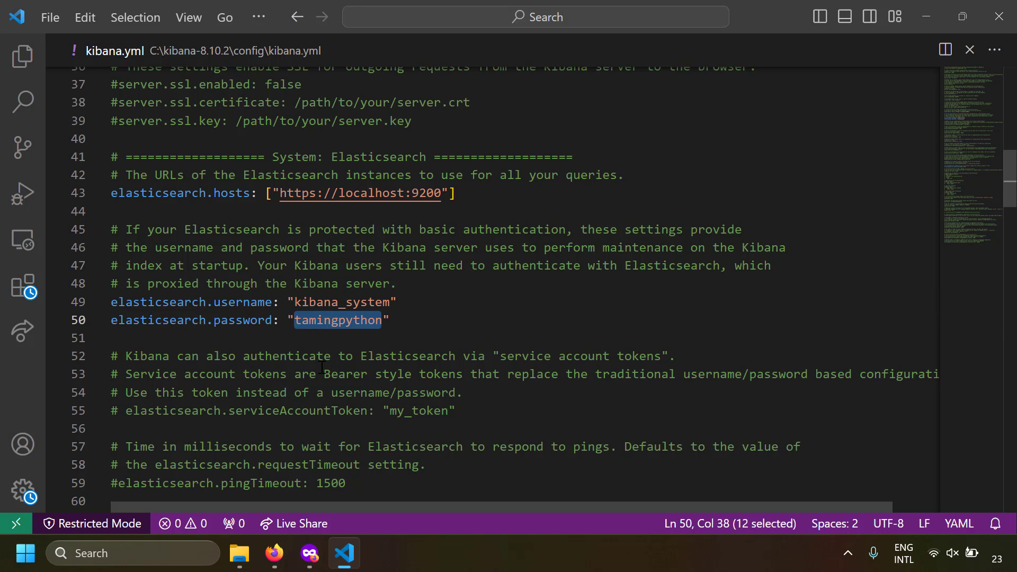
{"action": "left_click", "coordinate": [352, 283]}
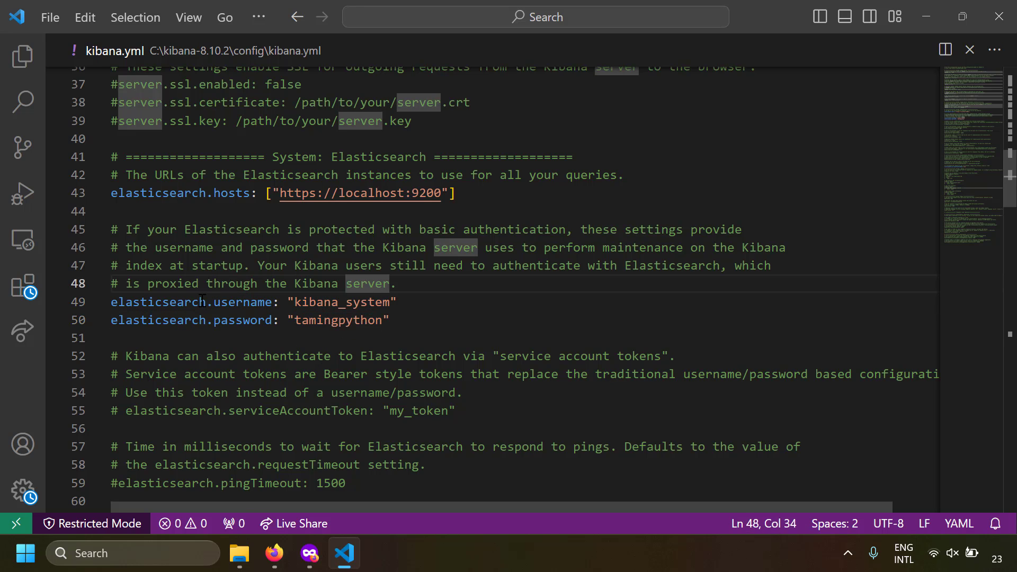
{"action": "left_click_drag", "start_coordinate": [199, 302], "coordinate": [356, 324]}
{"action": "left_click", "coordinate": [510, 321]}
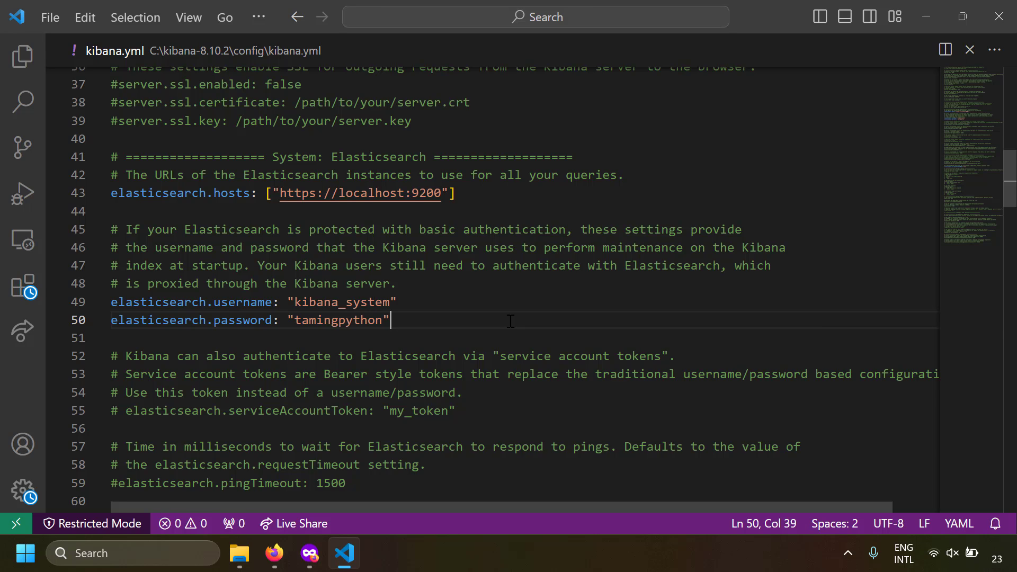
Check the host and port in the elasticsearch.hosts setting
{"action": "left_click", "coordinate": [140, 193]}
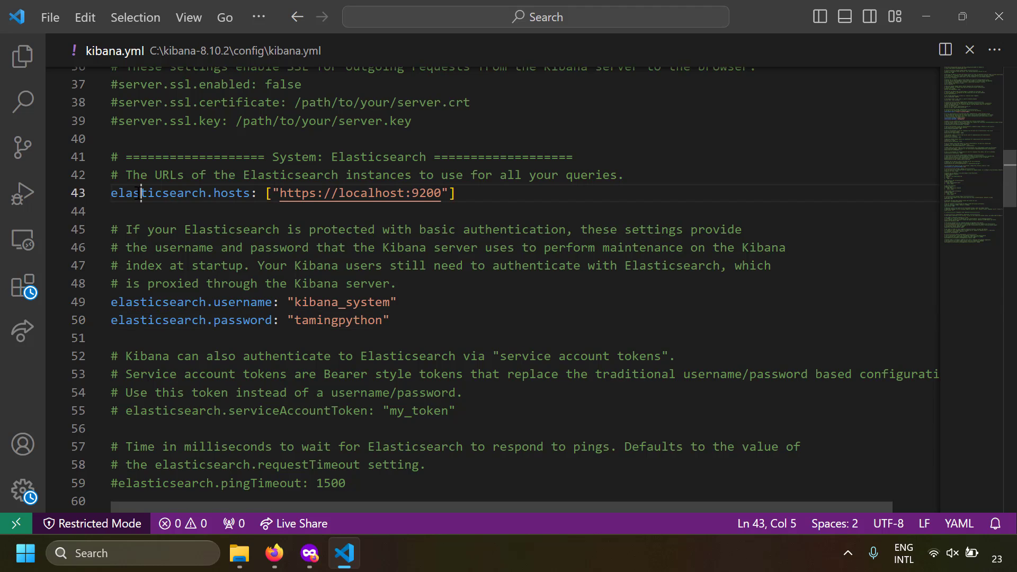
{"action": "left_click", "coordinate": [246, 193]}
{"action": "left_click_drag", "start_coordinate": [280, 193], "coordinate": [443, 195]}
{"action": "left_click", "coordinate": [392, 265]}
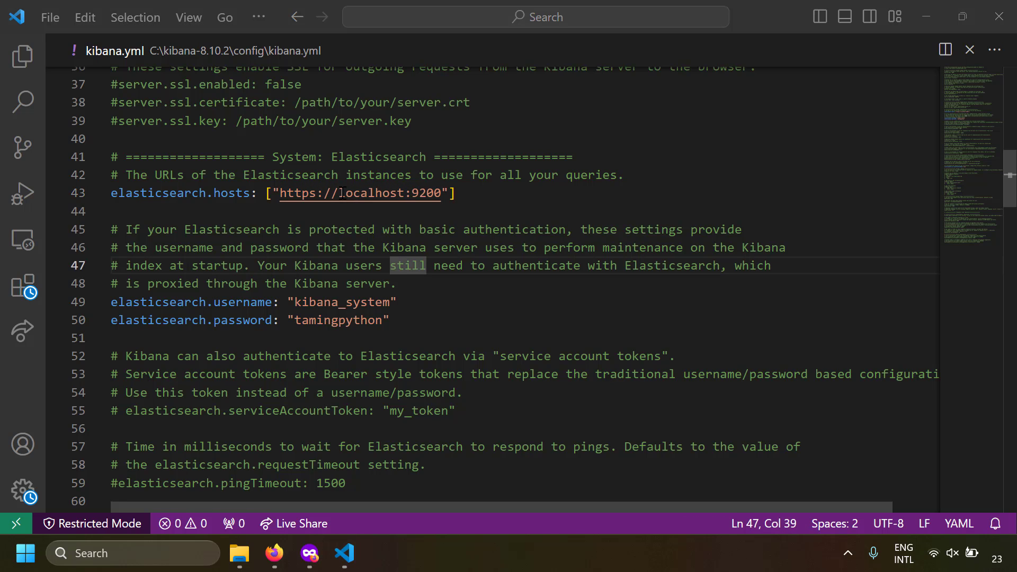
{"action": "left_click_drag", "start_coordinate": [339, 193], "coordinate": [398, 192]}
{"action": "double_click", "coordinate": [426, 193]}
{"action": "left_click", "coordinate": [418, 193]}
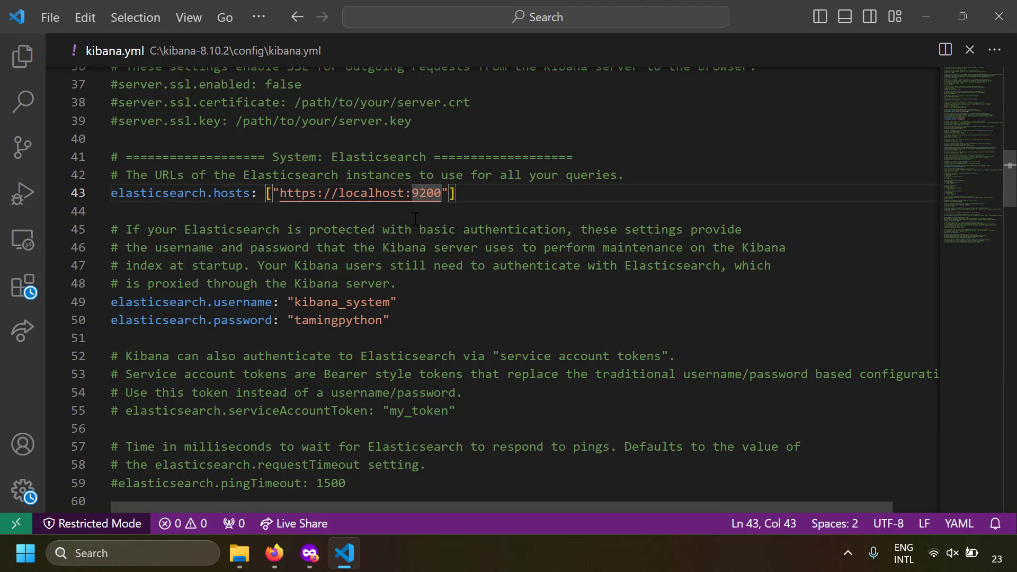
Examine the elasticsearch.ssl.verificationMode setting above the System: Logging section
{"action": "scroll", "coordinate": [649, 263], "scroll_direction": "down", "scroll_amount": 15}
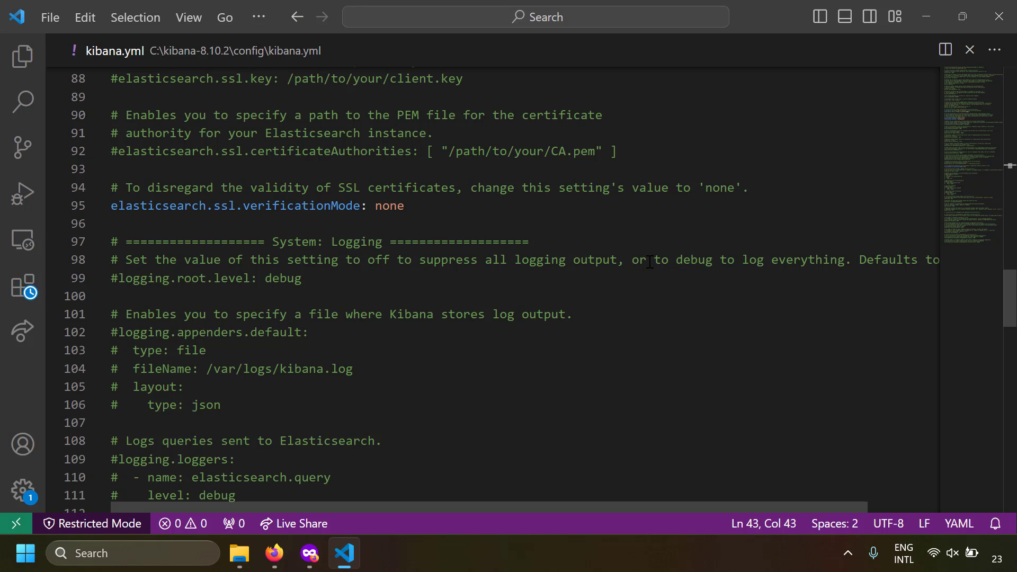
{"action": "left_click", "coordinate": [162, 208]}
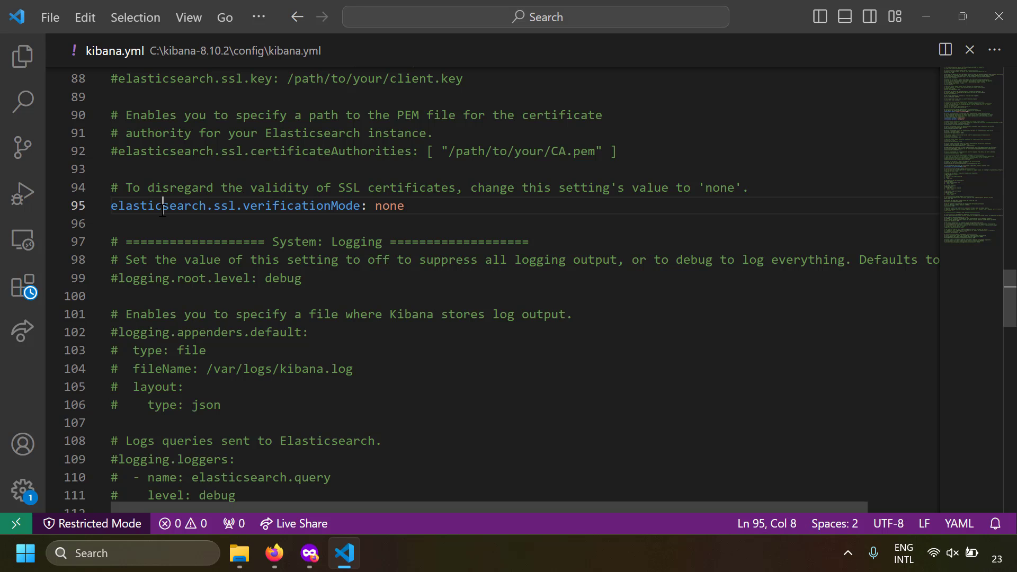
{"action": "left_click", "coordinate": [220, 207]}
{"action": "left_click", "coordinate": [331, 209]}
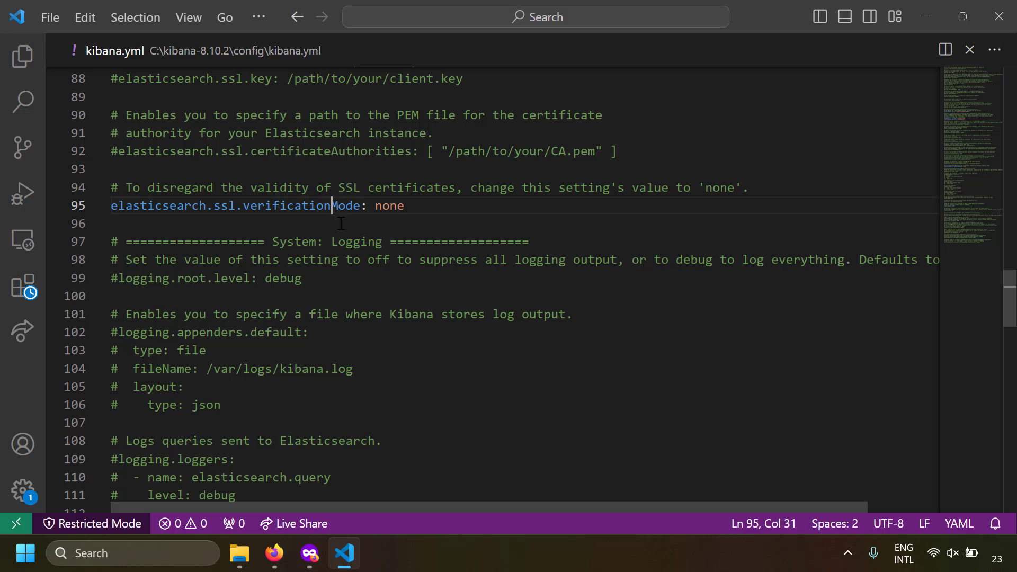
{"action": "left_click", "coordinate": [413, 209]}
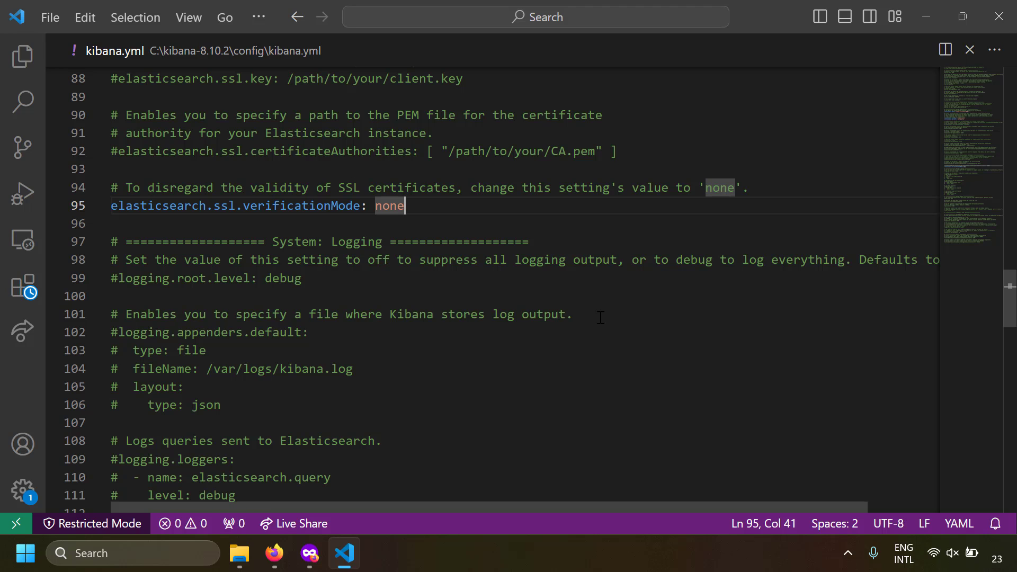
Uncomment the server.port setting in the System: Kibana Server section
{"action": "scroll", "coordinate": [600, 318], "scroll_direction": "up", "scroll_amount": 20}
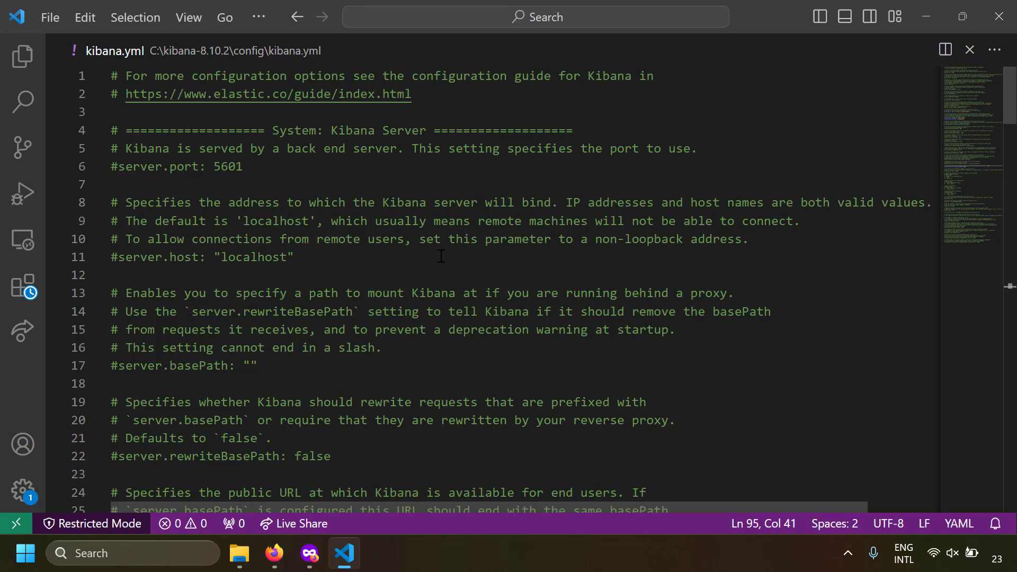
{"action": "left_click", "coordinate": [133, 167]}
{"action": "left_click", "coordinate": [170, 166]}
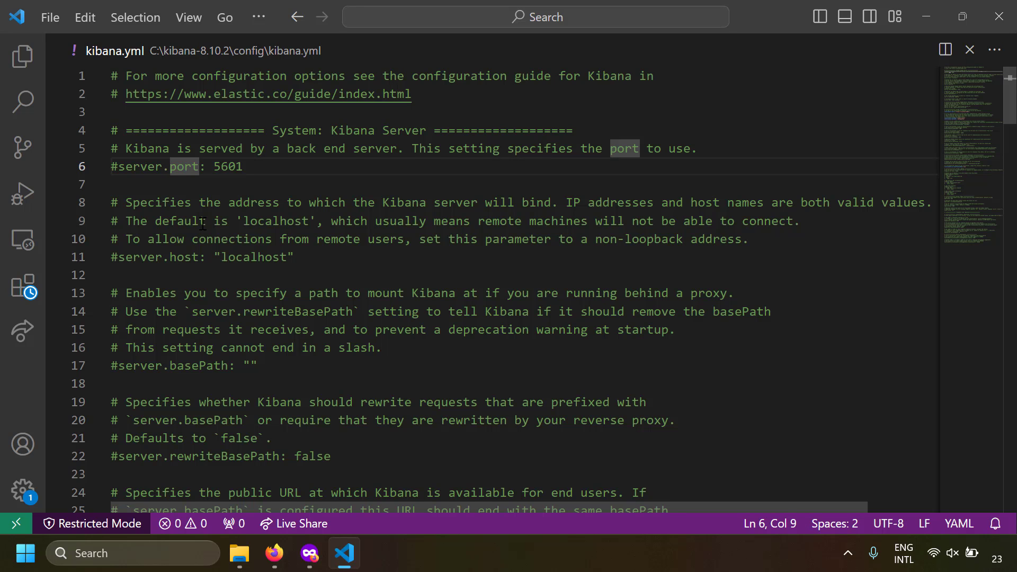
{"action": "key", "text": "Left"}
{"action": "key", "text": "Left"}
{"action": "key", "text": "Left"}
{"action": "key", "text": "Left"}
{"action": "key", "text": "Left"}
{"action": "key", "text": "Left"}
{"action": "key", "text": "Left"}
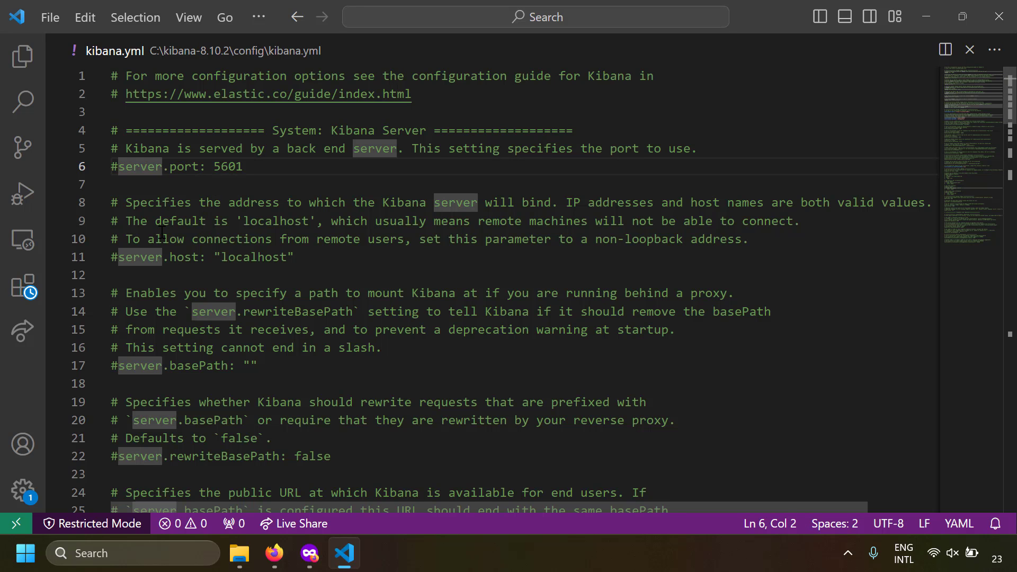
{"action": "key", "text": "BackSpace"}
Change the server.port value to 5602
{"action": "left_click", "coordinate": [263, 170]}
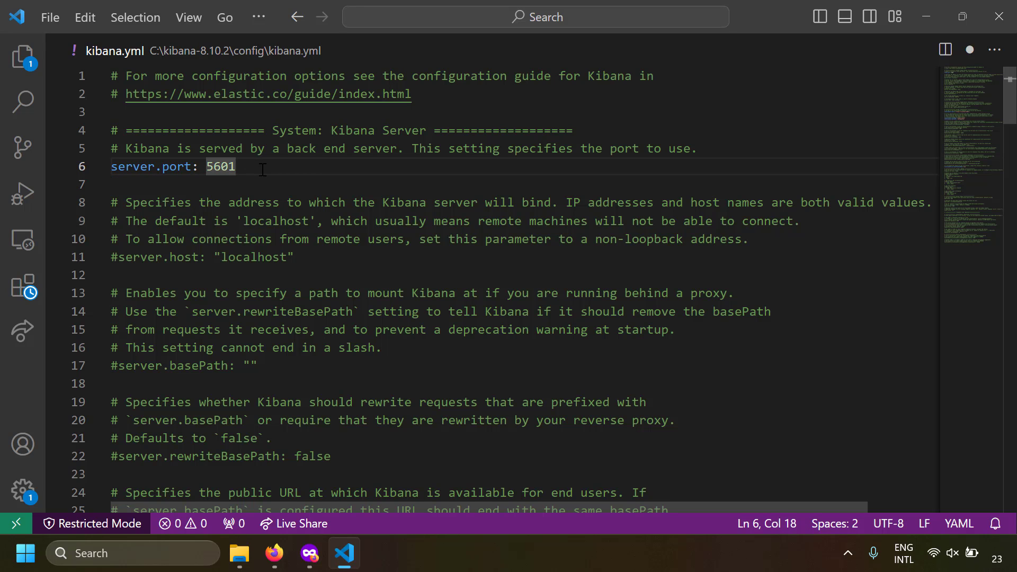
{"action": "key", "text": "BackSpace"}
{"action": "type", "text": "2"}
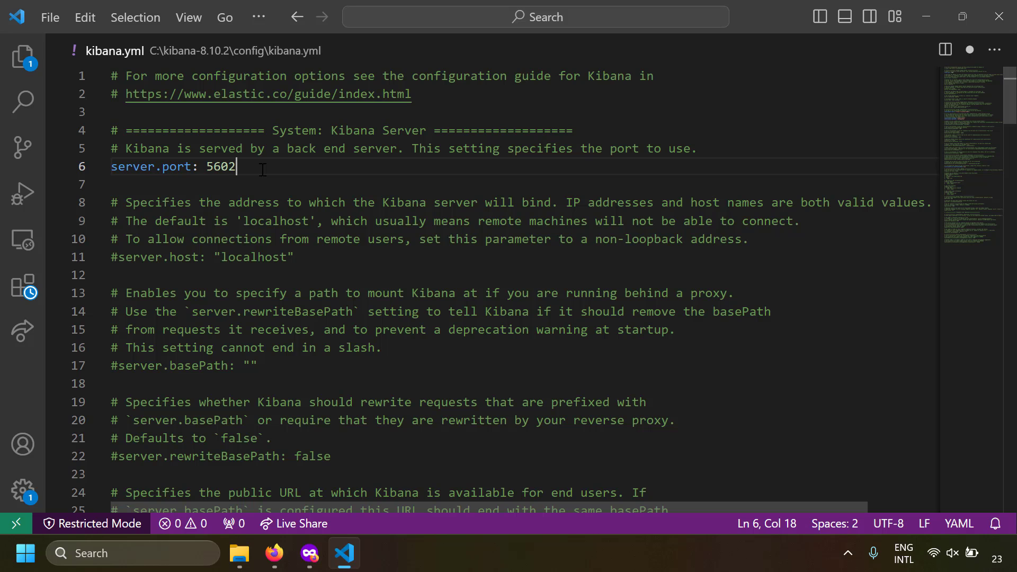
Set server.port to 5601 and save kibana.yml
{"action": "key", "text": "BackSpace"}
{"action": "type", "text": "1"}
{"action": "key", "text": "ctrl+s"}
Uncomment the server.host setting and select its localhost value for replacement
{"action": "left_click", "coordinate": [300, 256]}
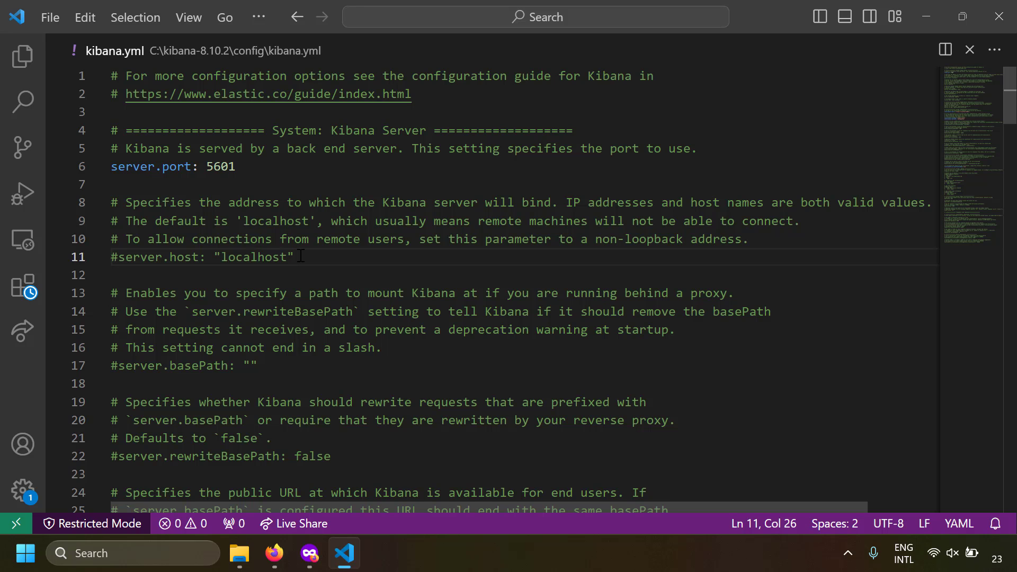
{"action": "key", "text": "ctrl+slash"}
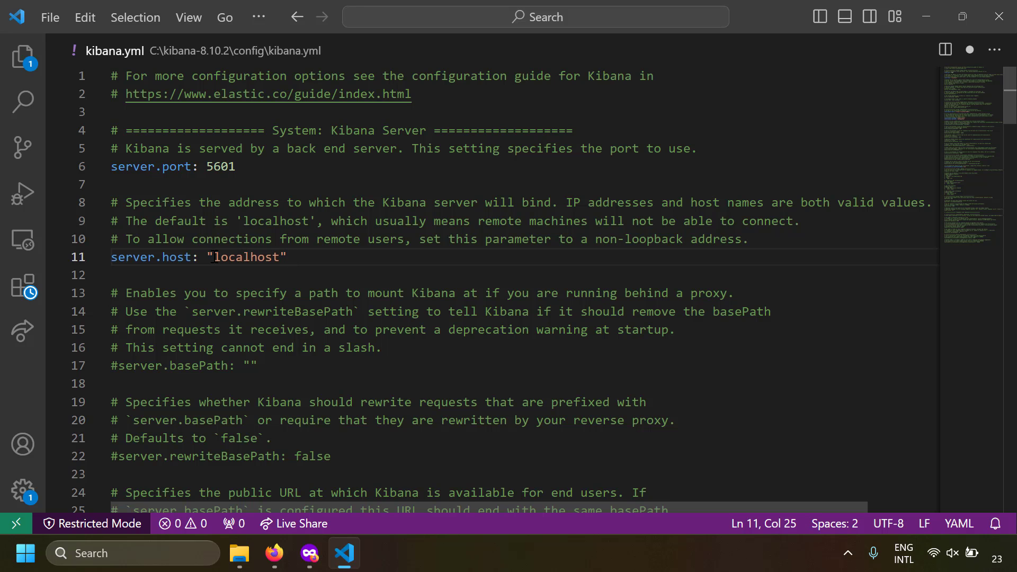
{"action": "left_click_drag", "start_coordinate": [214, 257], "coordinate": [280, 257]}
Run ipconfig in a new Command Prompt and copy the Wi-Fi adapter's IPv4 address
{"action": "left_click", "coordinate": [376, 550]}
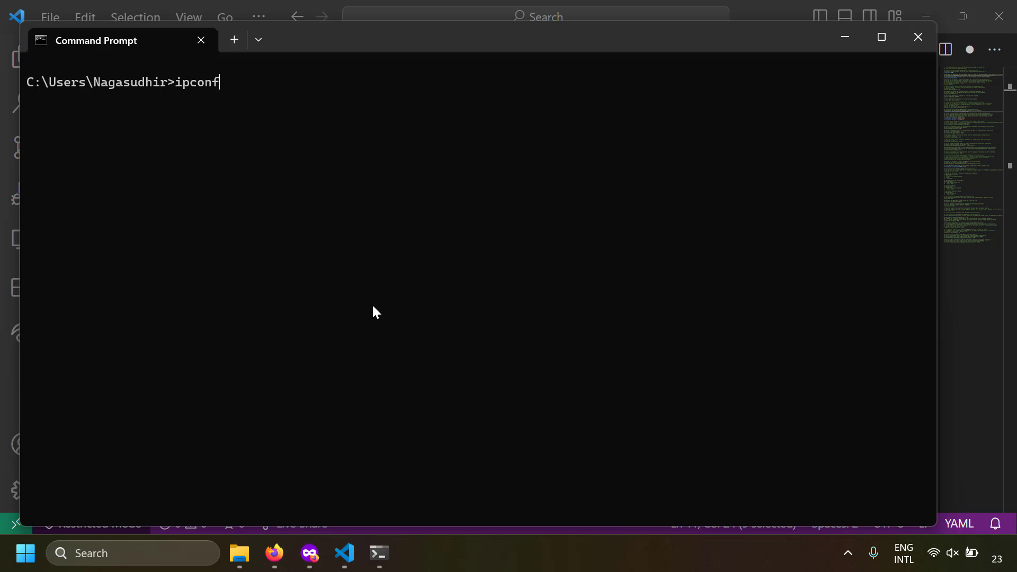
{"action": "type", "text": "ig"}
{"action": "key", "text": "Return"}
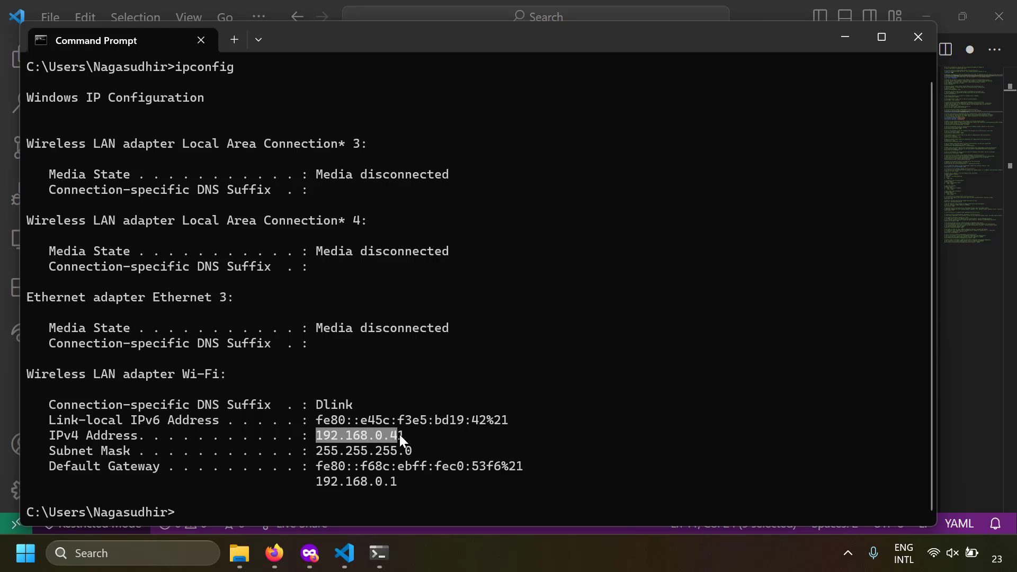
{"action": "key", "text": "ctrl+c"}
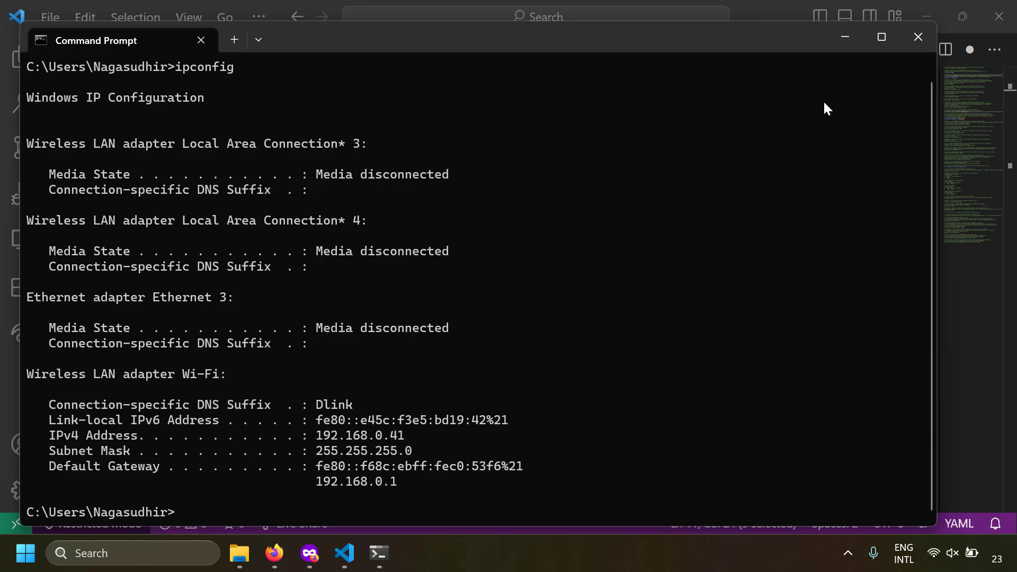
Close the Command Prompt, replace localhost in server.host with 192.168.0.41, and save kibana.yml
{"action": "left_click", "coordinate": [918, 36]}
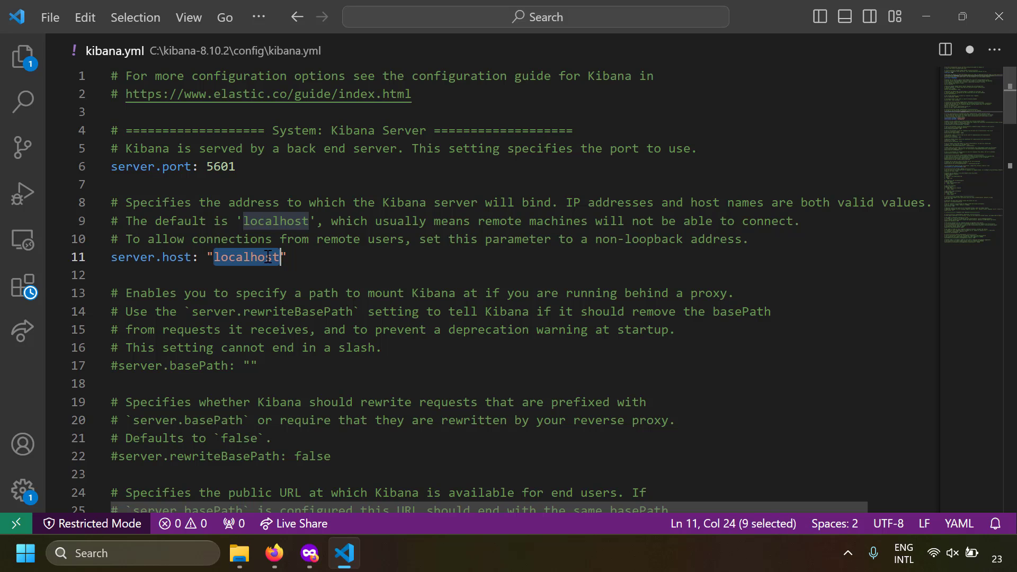
{"action": "key", "text": "ctrl+v"}
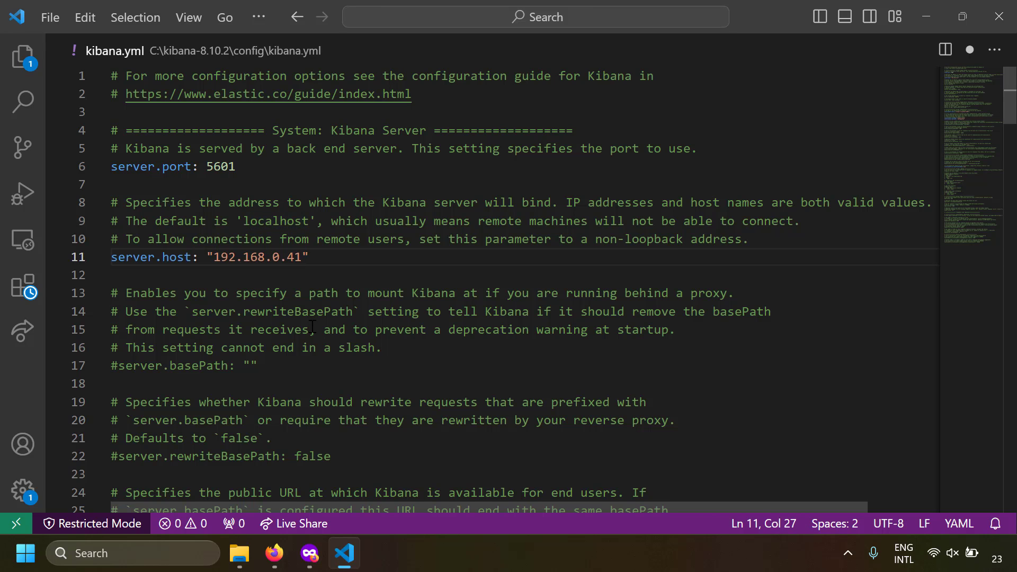
{"action": "key", "text": "ctrl+s"}
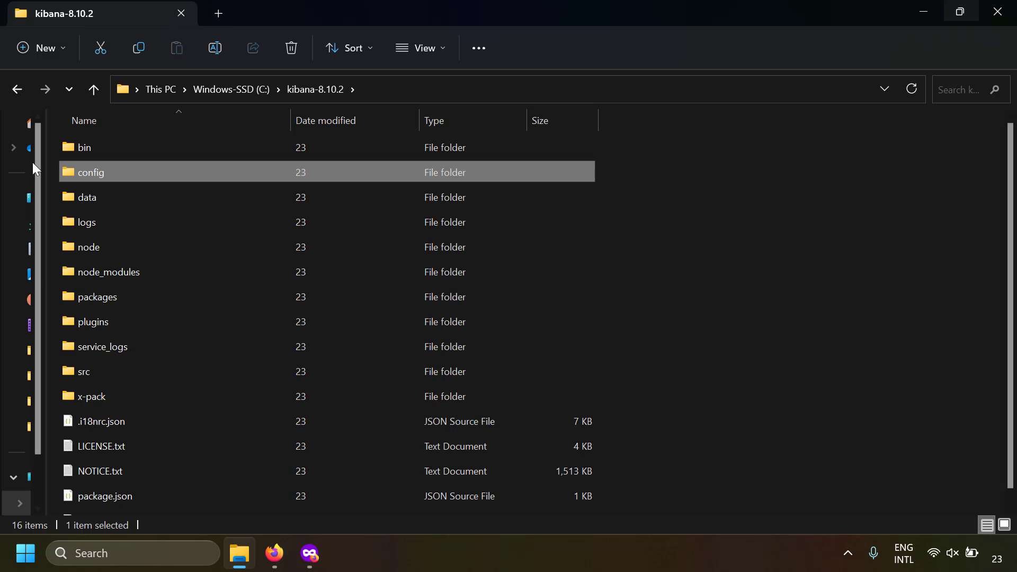
Open a command prompt in C:\kibana-8.10.2\bin from File Explorer
{"action": "double_click", "coordinate": [101, 150]}
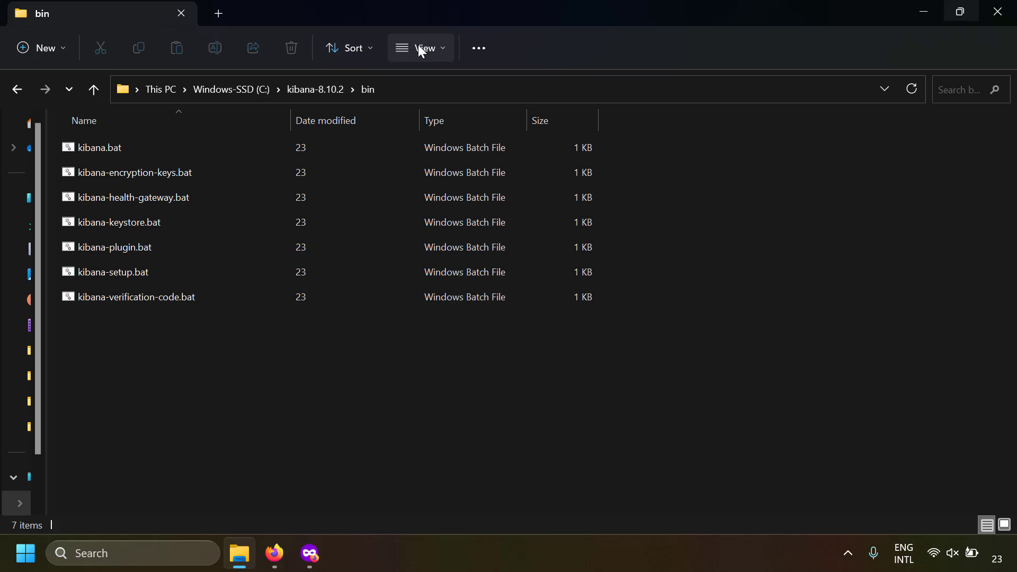
{"action": "left_click", "coordinate": [432, 88]}
{"action": "type", "text": "cmd"}
{"action": "key", "text": "Return"}
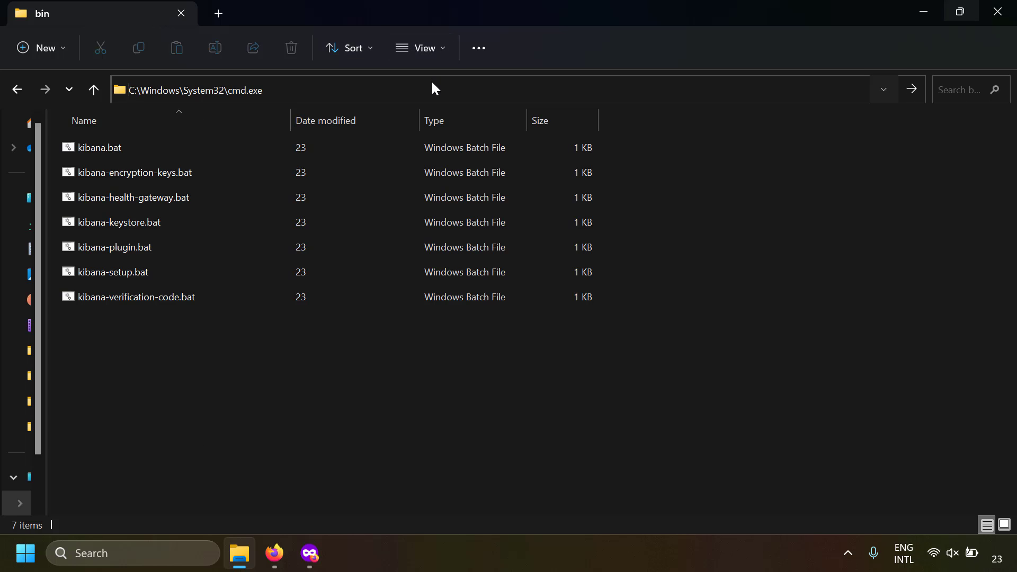
Run kibana.bat to start Kibana and check the availability status line in its output
{"action": "type", "text": "kibana.bat"}
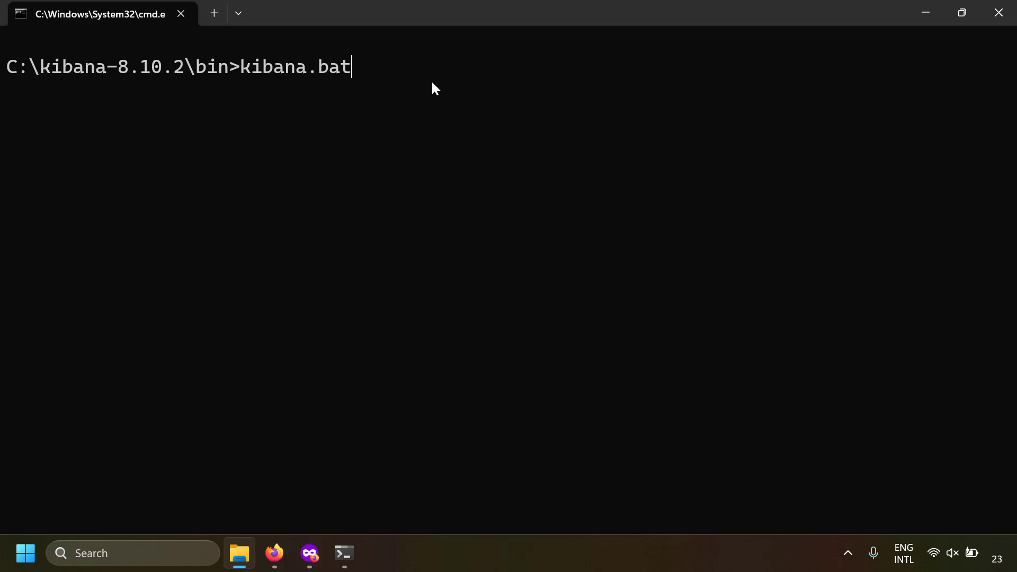
{"action": "key", "text": "Return"}
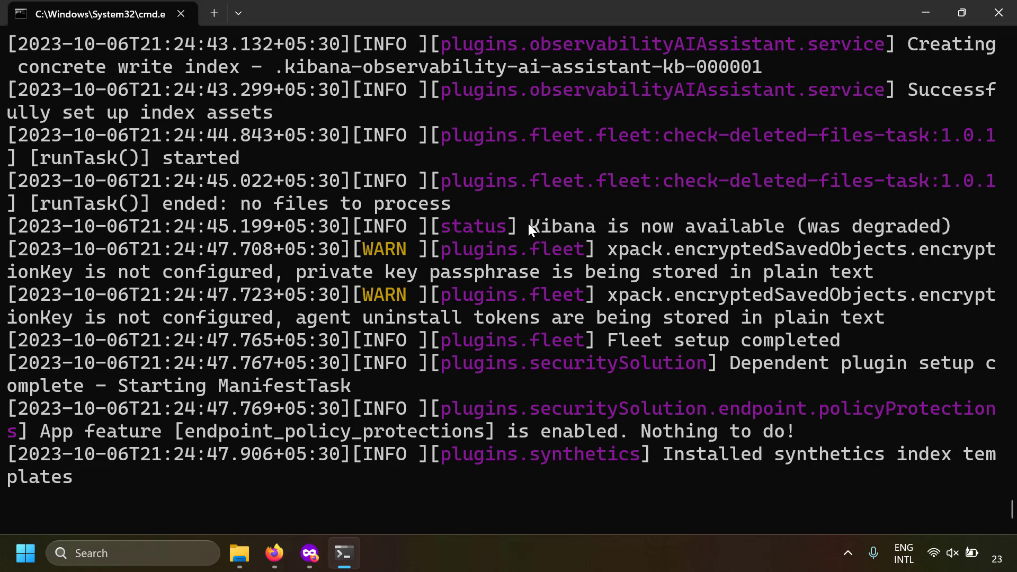
{"action": "left_click_drag", "start_coordinate": [526, 225], "coordinate": [761, 234]}
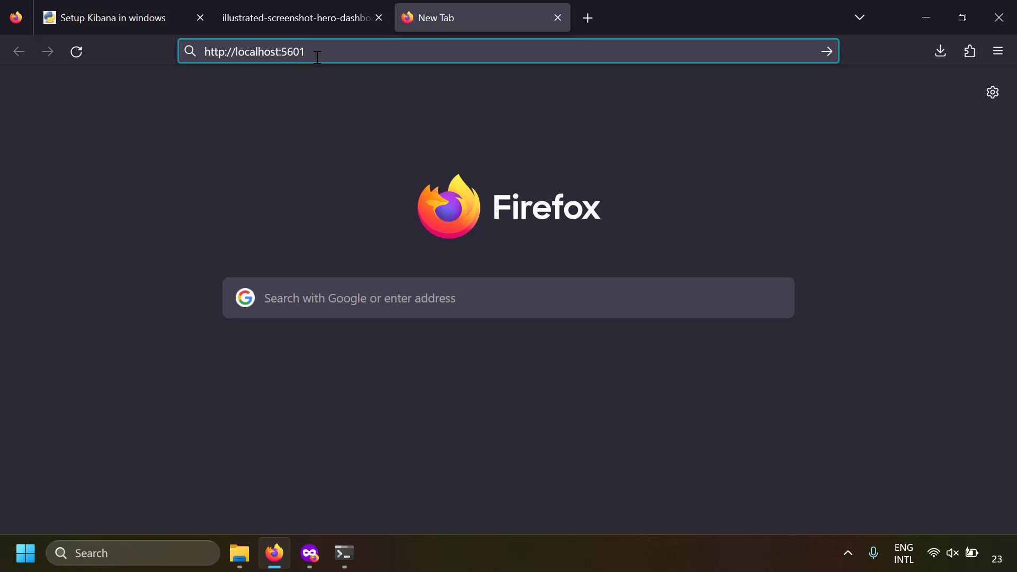
{"action": "key", "text": "Return"}
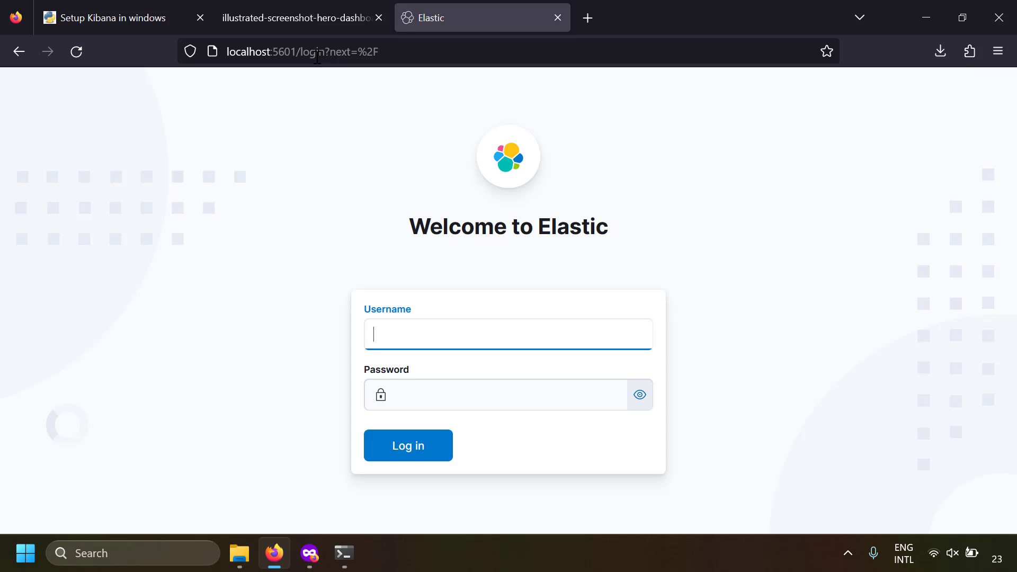
{"action": "type", "text": "elastic"}
{"action": "key", "text": "Tab"}
{"action": "type", "text": "************"}
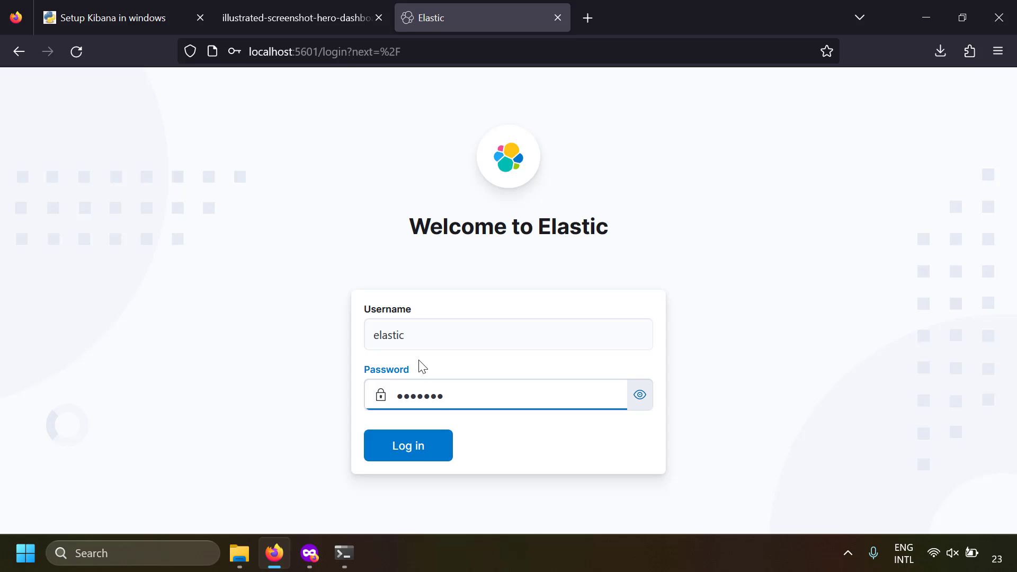
{"action": "key", "text": "Return"}
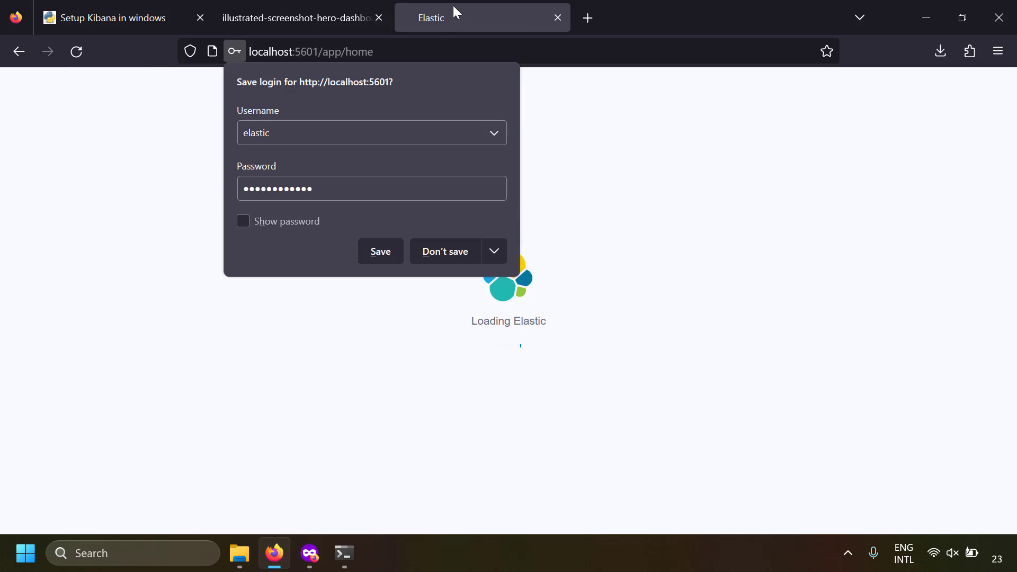
{"action": "left_click", "coordinate": [453, 6]}
{"action": "scroll", "coordinate": [486, 409], "scroll_direction": "down", "scroll_amount": 5}
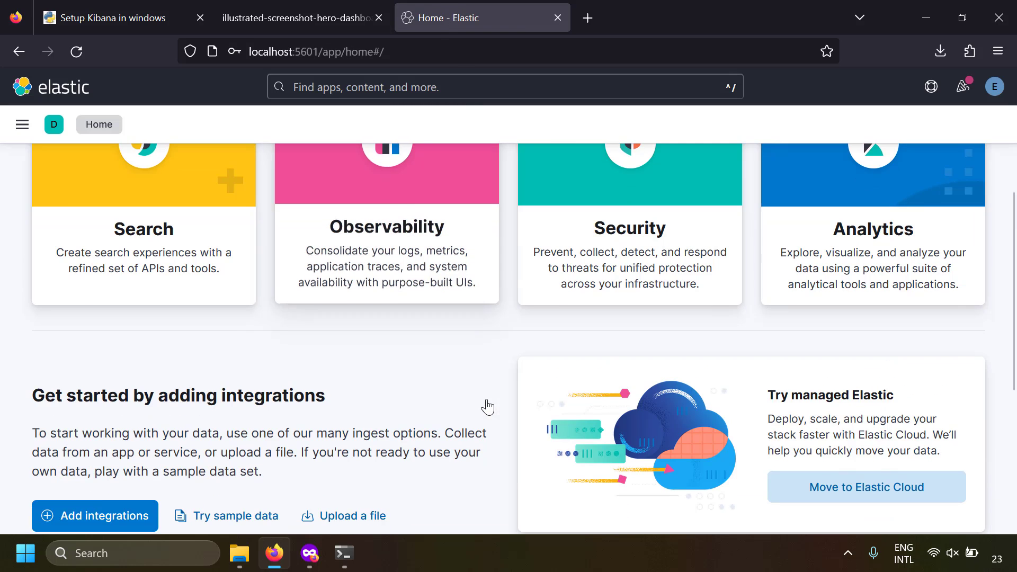
Close the terminal window running Kibana and reload the localhost:5601 page in Firefox
{"action": "key", "text": "alt+Tab"}
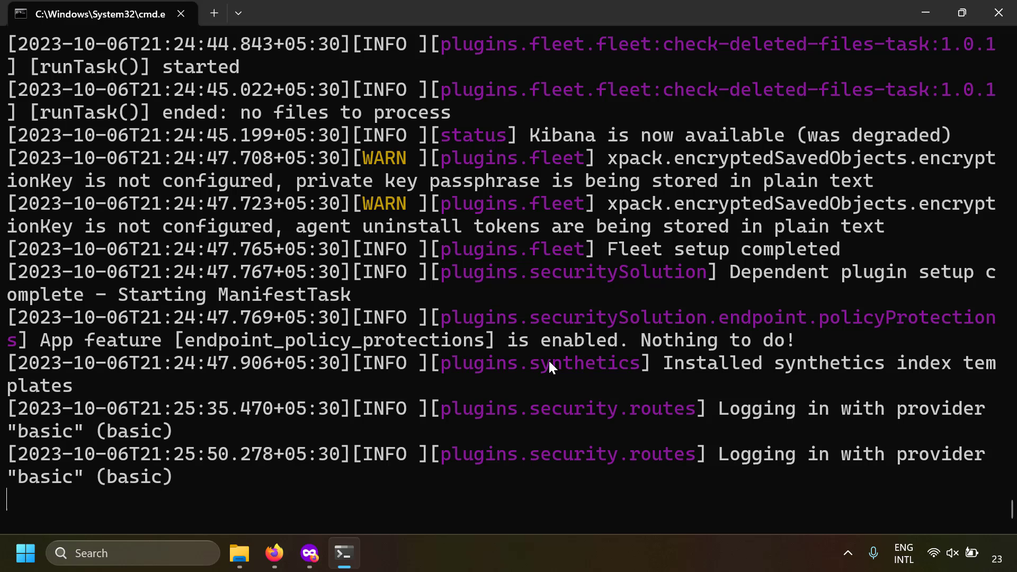
{"action": "left_click_drag", "start_coordinate": [532, 12], "coordinate": [487, 6]}
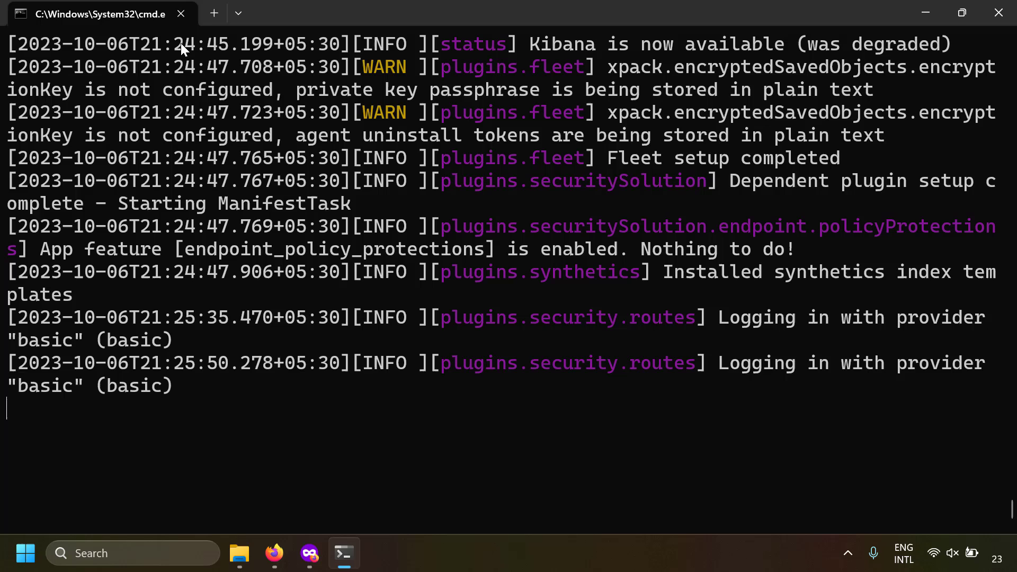
{"action": "left_click", "coordinate": [181, 13]}
{"action": "left_click", "coordinate": [87, 58]}
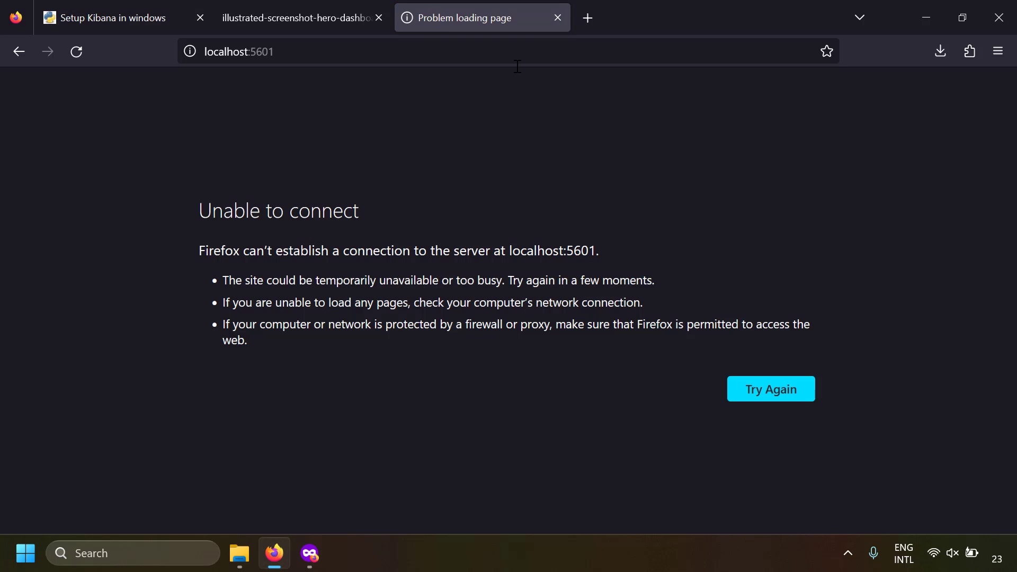
Open the nssm download page from the Kibana setup guide and download the nssm 2.24 release
{"action": "key", "text": "ctrl+1"}
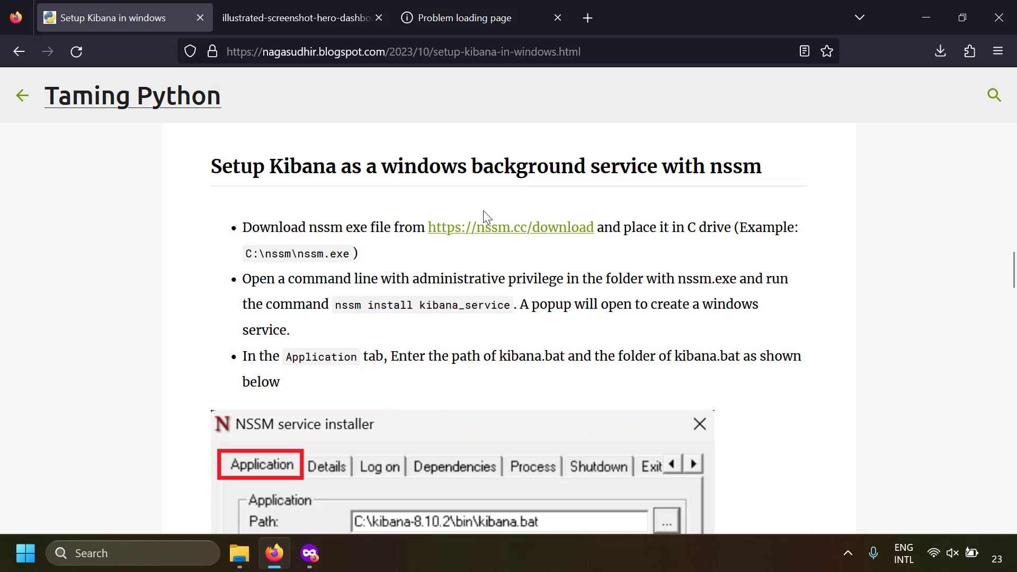
{"action": "middle_click", "coordinate": [516, 229]}
{"action": "left_click", "coordinate": [317, 27]}
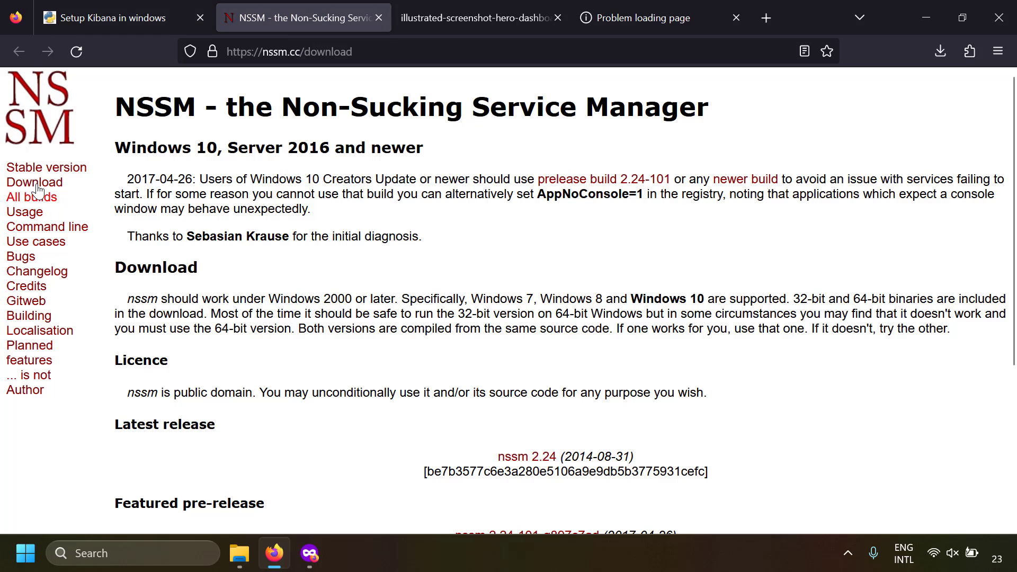
{"action": "scroll", "coordinate": [384, 362], "scroll_direction": "down", "scroll_amount": 3}
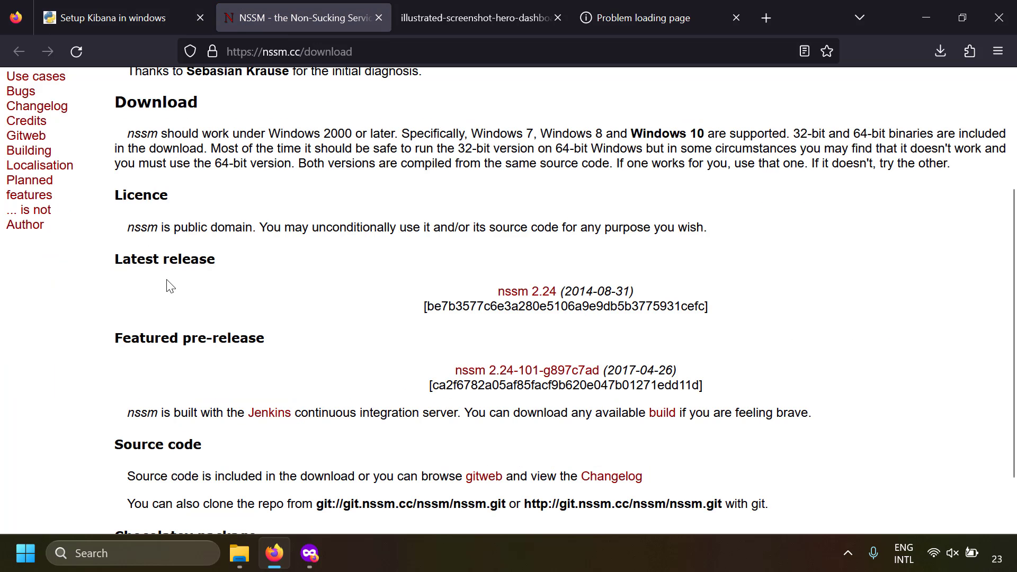
{"action": "left_click", "coordinate": [553, 299]}
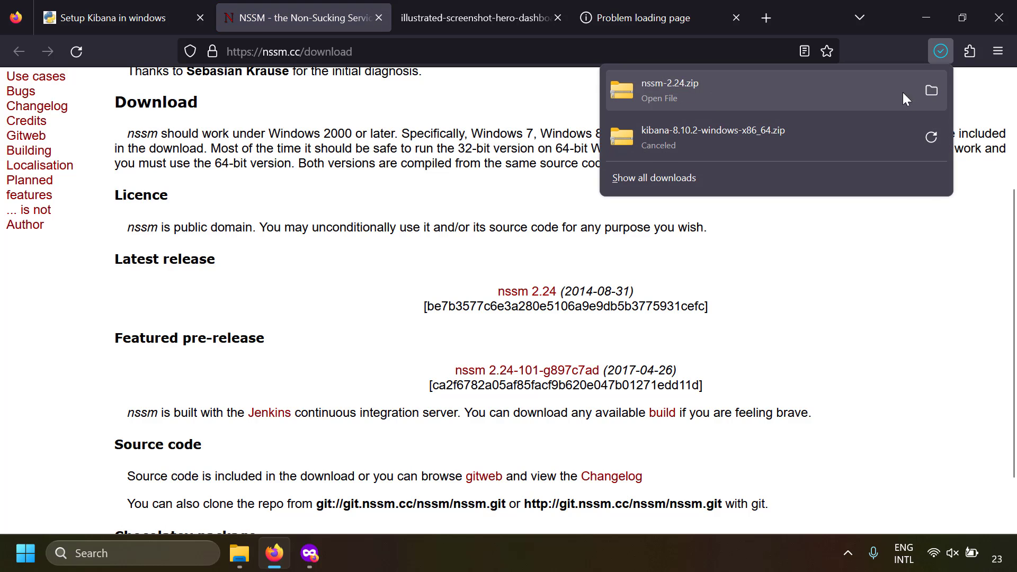
Open the downloaded nssm-2.24.zip, inspect its win64 folder, and go to nssm.exe in C:\nssm-2.24\win64
{"action": "left_click", "coordinate": [832, 94]}
{"action": "left_click", "coordinate": [128, 156]}
{"action": "double_click", "coordinate": [128, 156]}
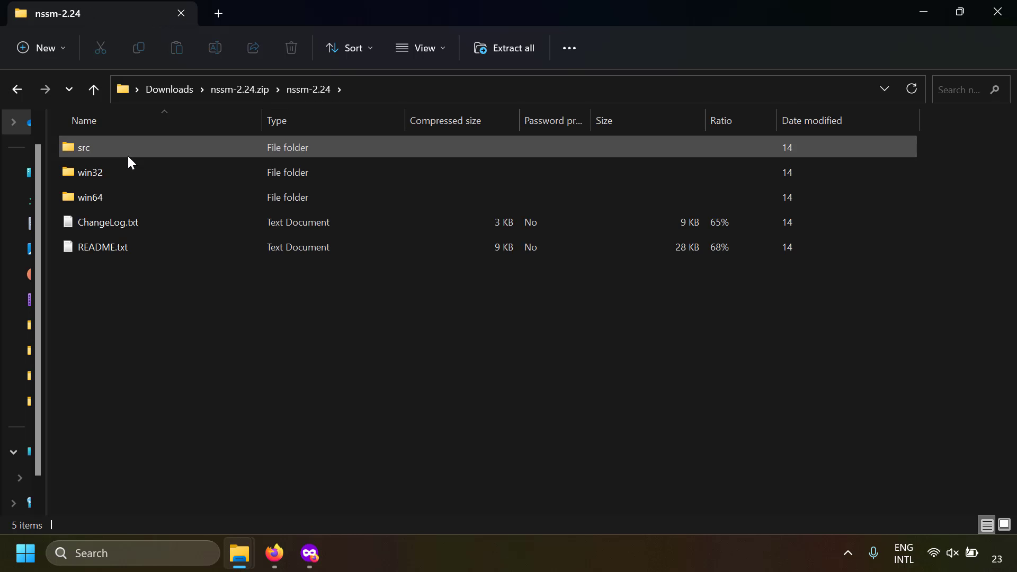
{"action": "double_click", "coordinate": [119, 200]}
{"action": "left_click", "coordinate": [127, 157]}
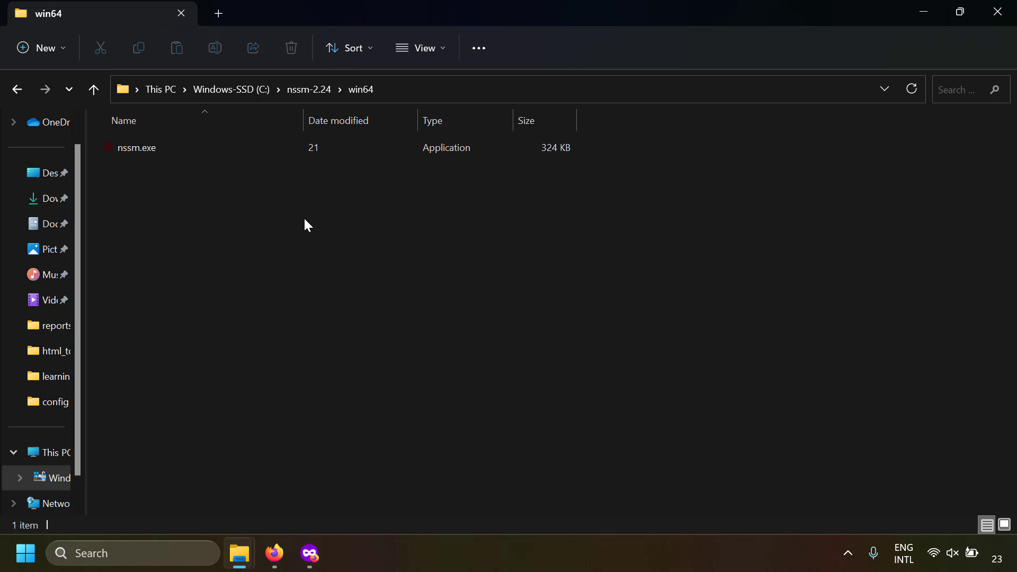
{"action": "left_click", "coordinate": [563, 285]}
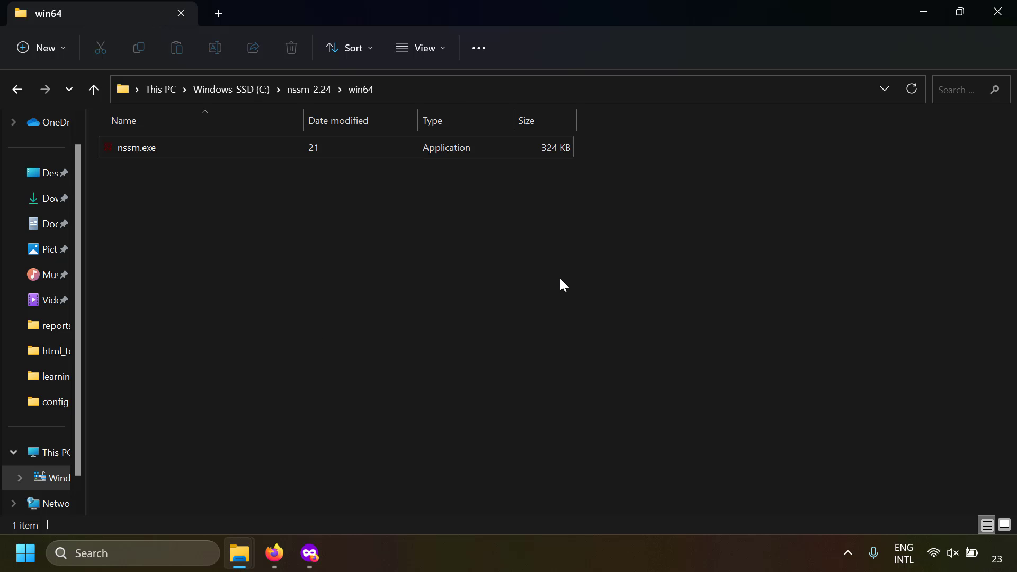
Search Windows for cmd and launch Command Prompt as administrator
{"action": "key", "text": "super"}
{"action": "type", "text": "cmd"}
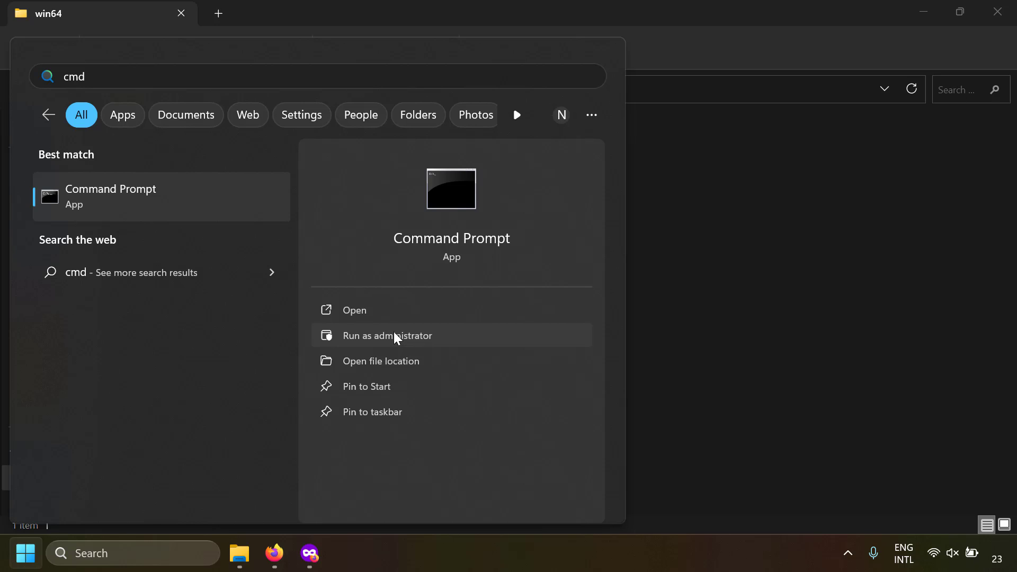
{"action": "left_click", "coordinate": [394, 333]}
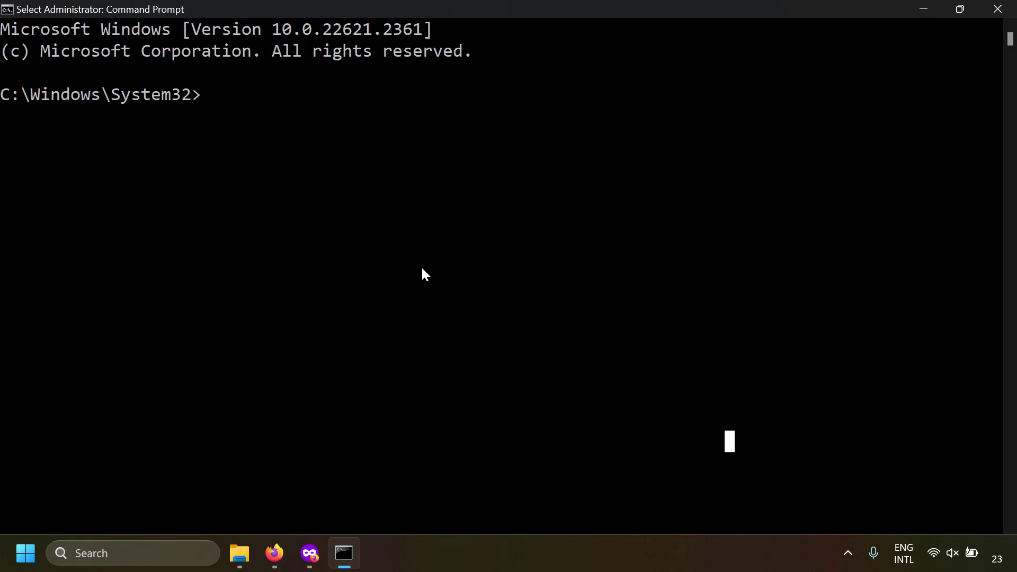
Change the working directory to C:\nssm-2.24\win64 in the administrator Command Prompt
{"action": "type", "text": "cd"}
{"action": "type", "text": " C: ss"}
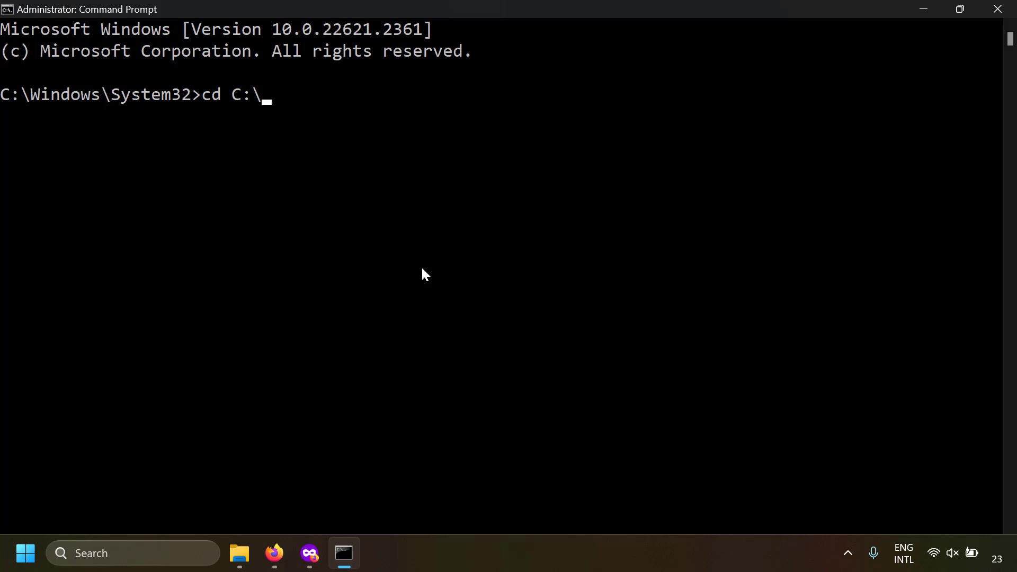
{"action": "key", "text": "Tab"}
{"action": "type", "text": "\\w"}
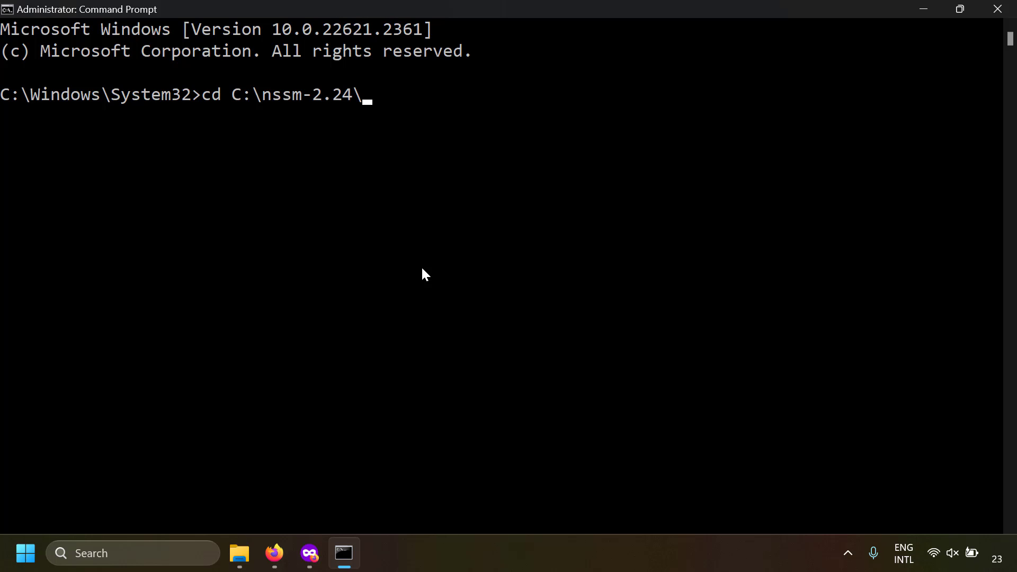
{"action": "type", "text": "in32"}
{"action": "key", "text": "Tab"}
{"action": "key", "text": "Return"}
Run nssm.exe install kibana_service to bring up the service installer
{"action": "type", "text": "nssm"}
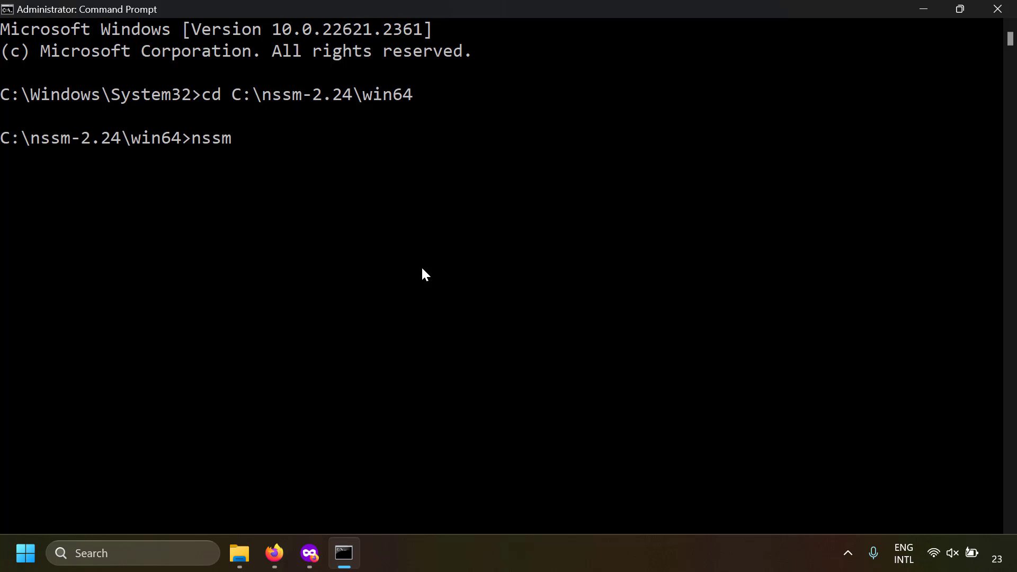
{"action": "type", "text": ".exe install "}
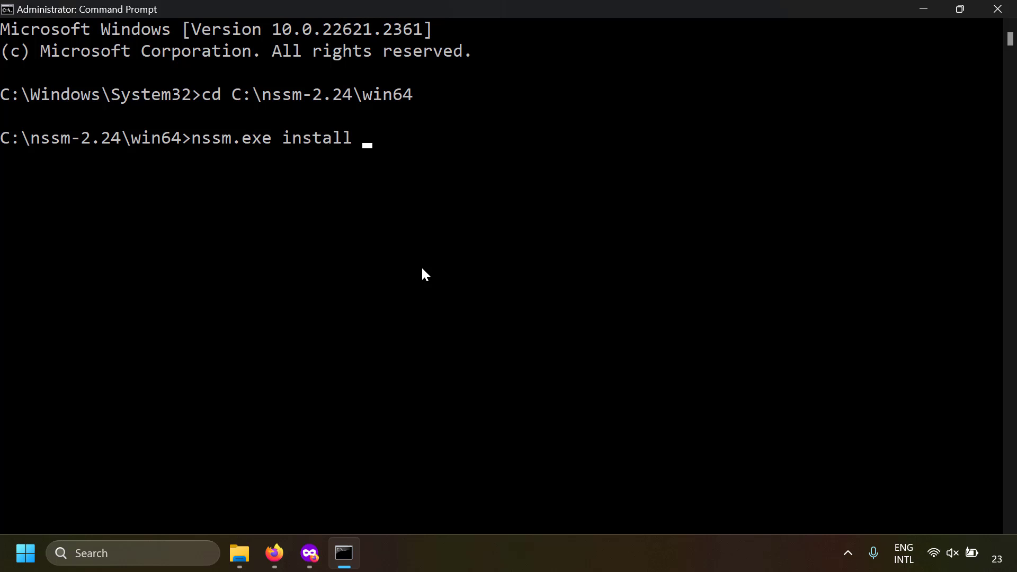
{"action": "type", "text": "kibana_ser"}
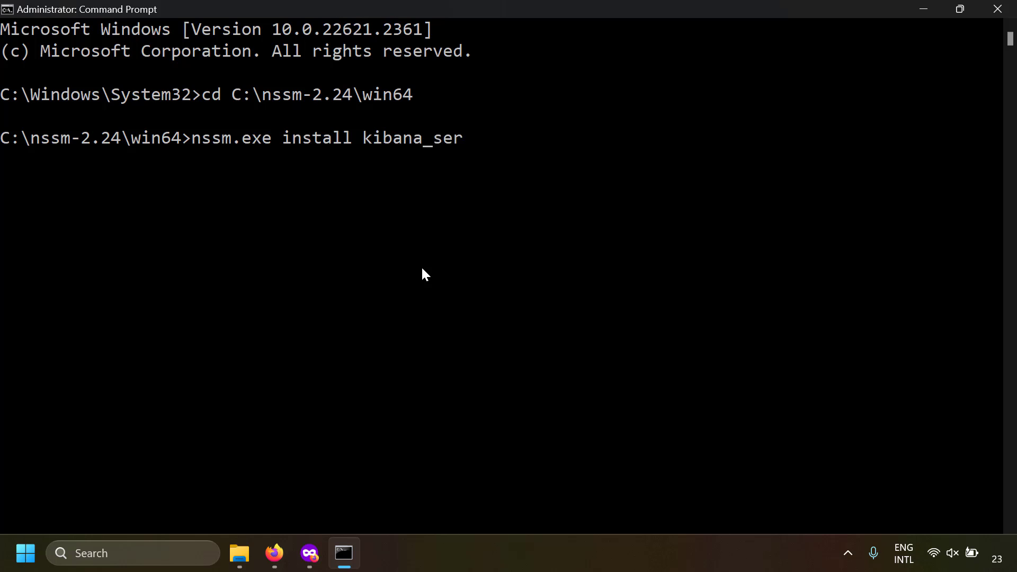
{"action": "type", "text": "vice"}
{"action": "key", "text": "Return"}
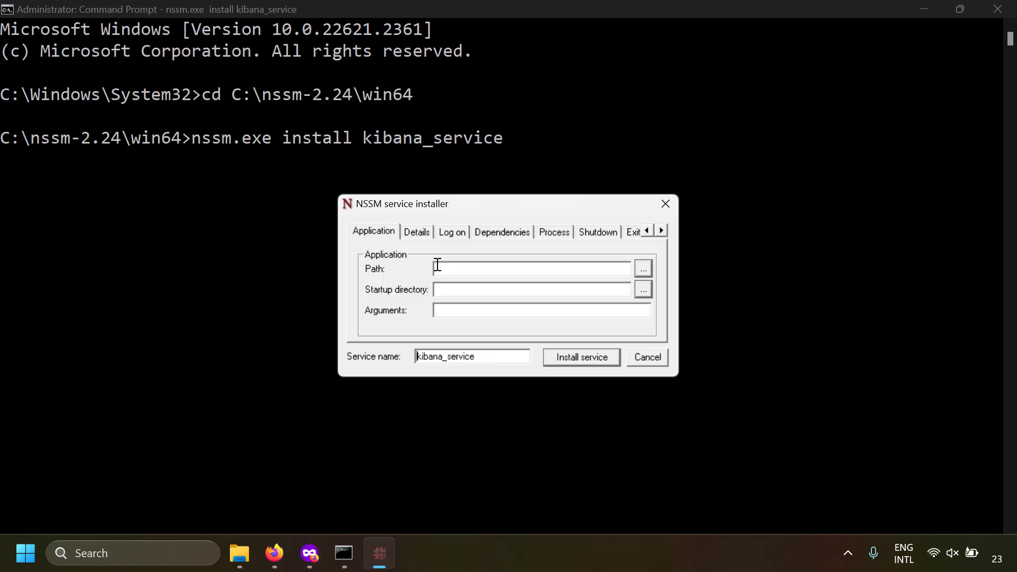
Set the service's application path to C:\kibana-8.10.2\bin\kibana.bat by browsing to the file
{"action": "left_click", "coordinate": [640, 270]}
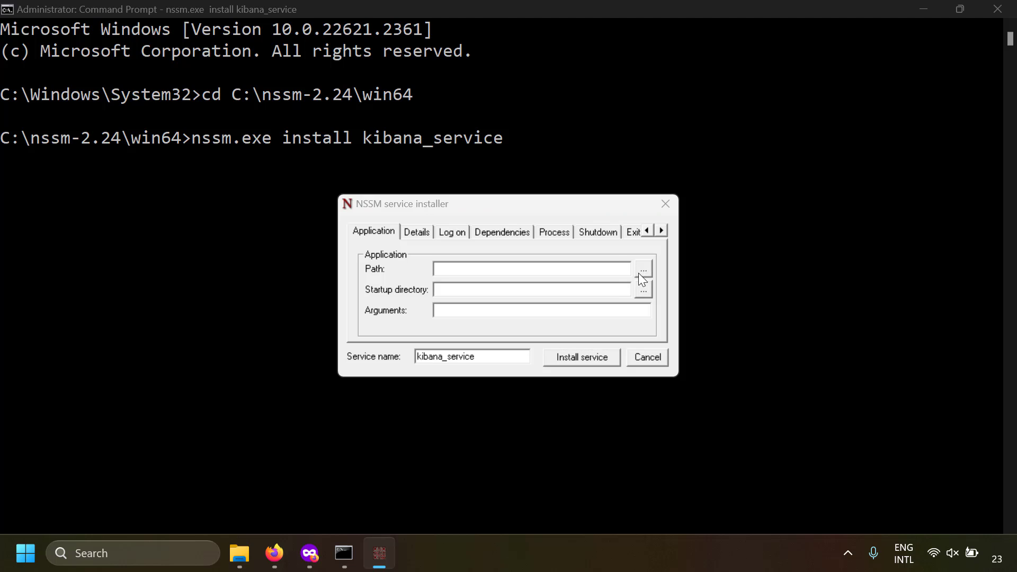
{"action": "left_click", "coordinate": [76, 218]}
{"action": "double_click", "coordinate": [212, 146]}
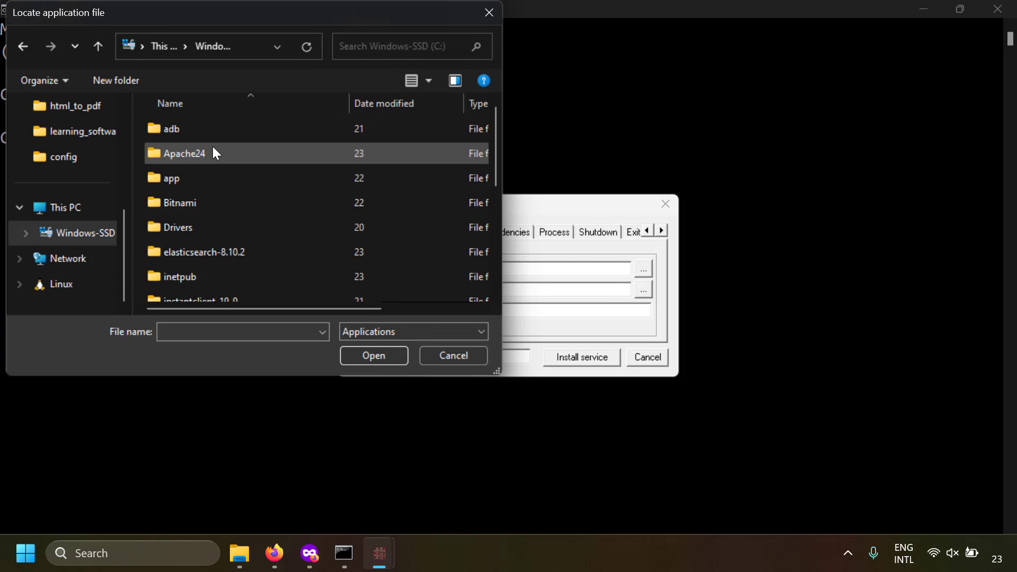
{"action": "left_click", "coordinate": [204, 281]}
{"action": "scroll", "coordinate": [203, 280], "scroll_direction": "down", "scroll_amount": 2}
{"action": "double_click", "coordinate": [211, 214]}
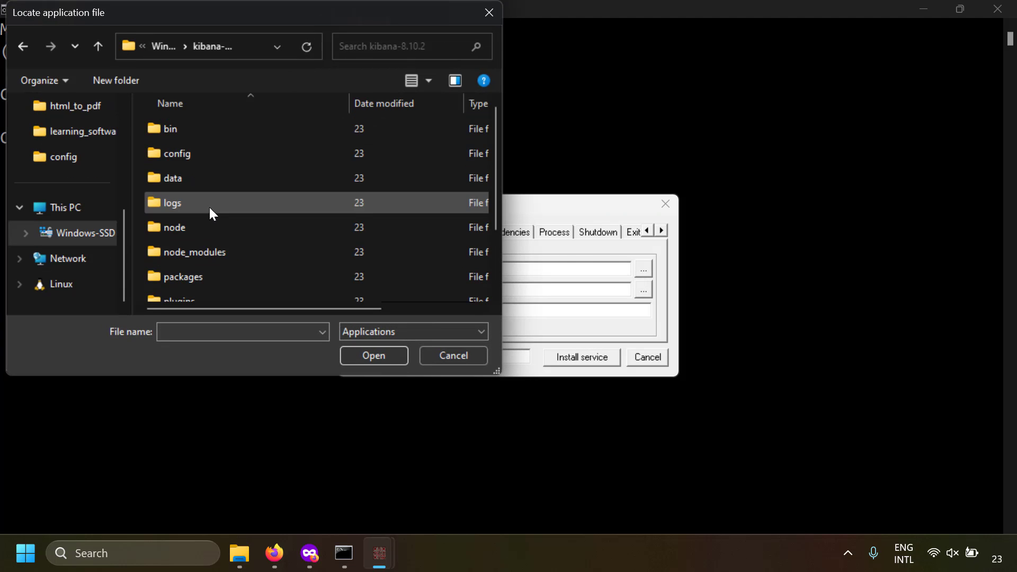
{"action": "double_click", "coordinate": [208, 131]}
{"action": "left_click", "coordinate": [208, 131]}
{"action": "left_click", "coordinate": [347, 356]}
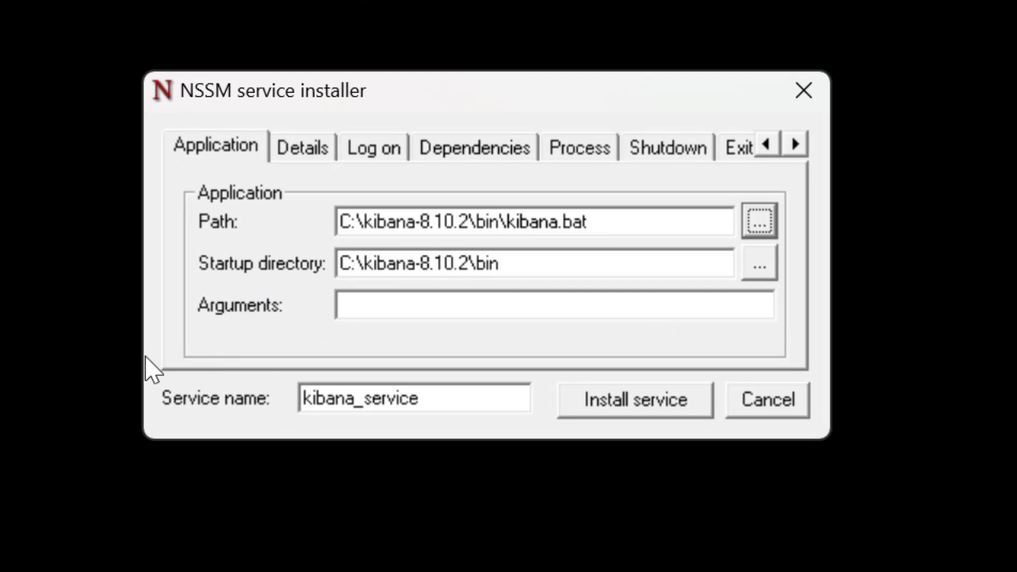
In the I/O redirection settings, browse for the stdout file in the service_logs folder of kibana-8.10.2
{"action": "left_click", "coordinate": [796, 144]}
{"action": "left_click", "coordinate": [796, 144]}
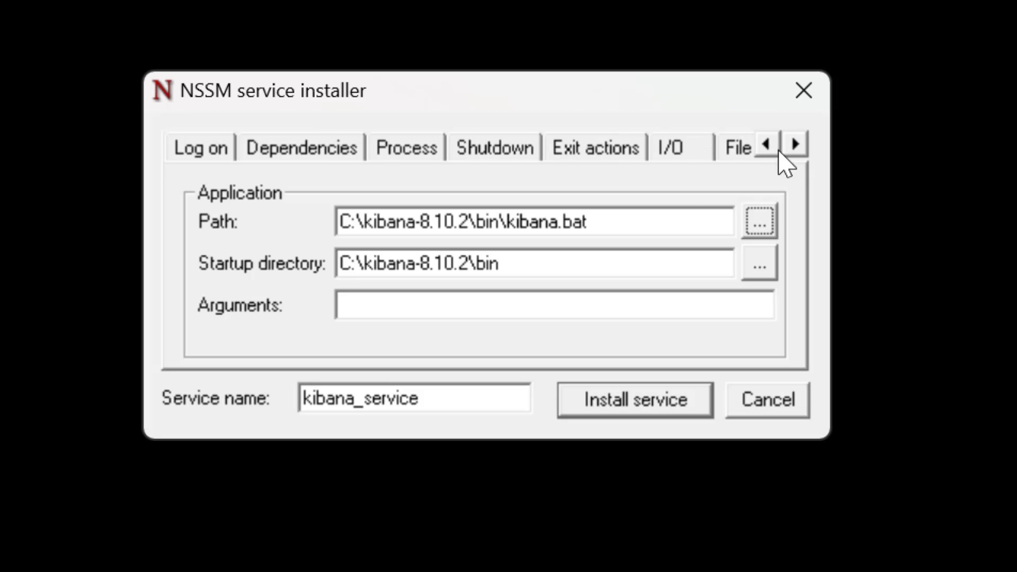
{"action": "left_click", "coordinate": [669, 151]}
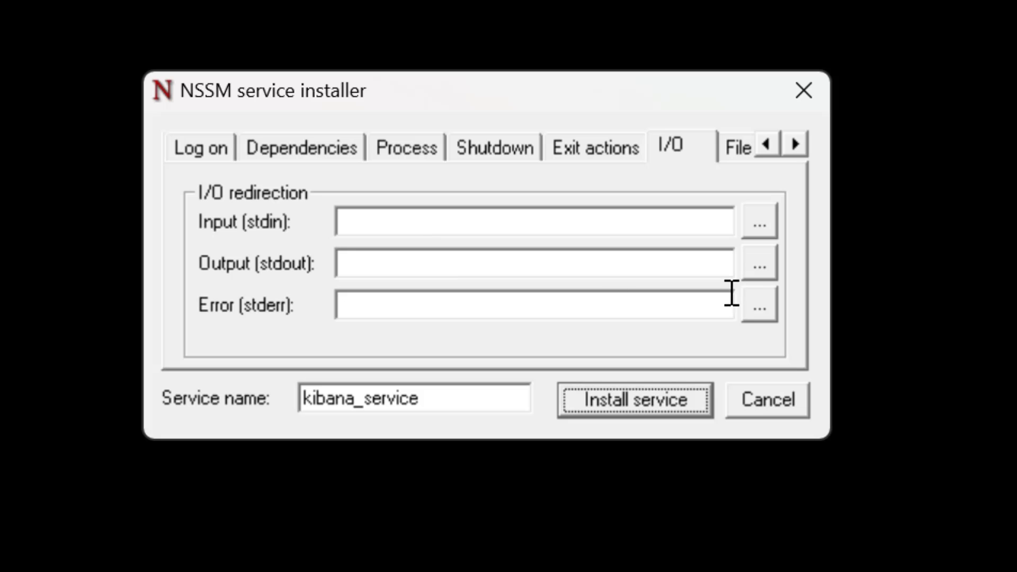
{"action": "left_click", "coordinate": [758, 267]}
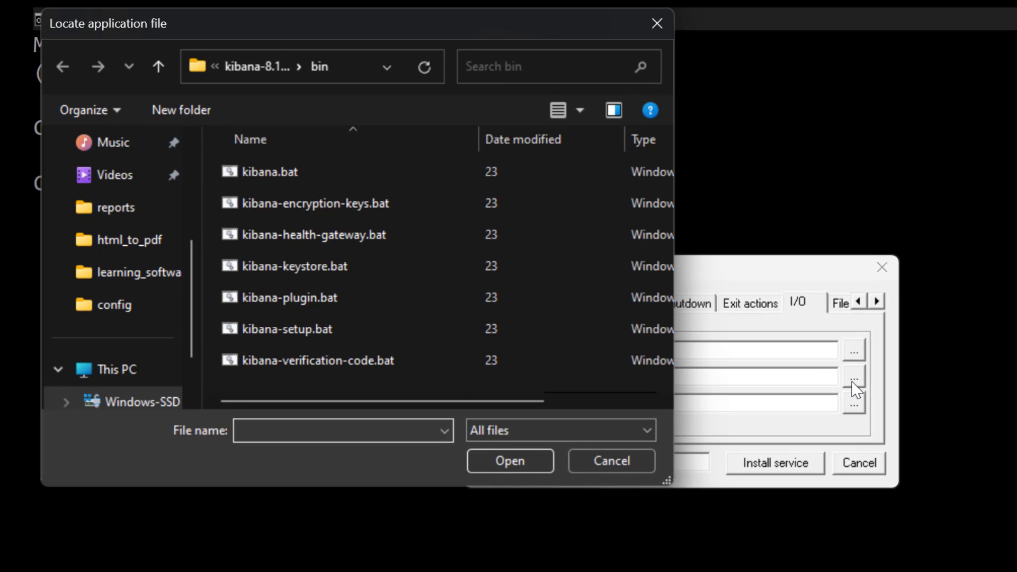
{"action": "key", "text": "alt+Up"}
{"action": "scroll", "coordinate": [209, 181], "scroll_direction": "down", "scroll_amount": 2}
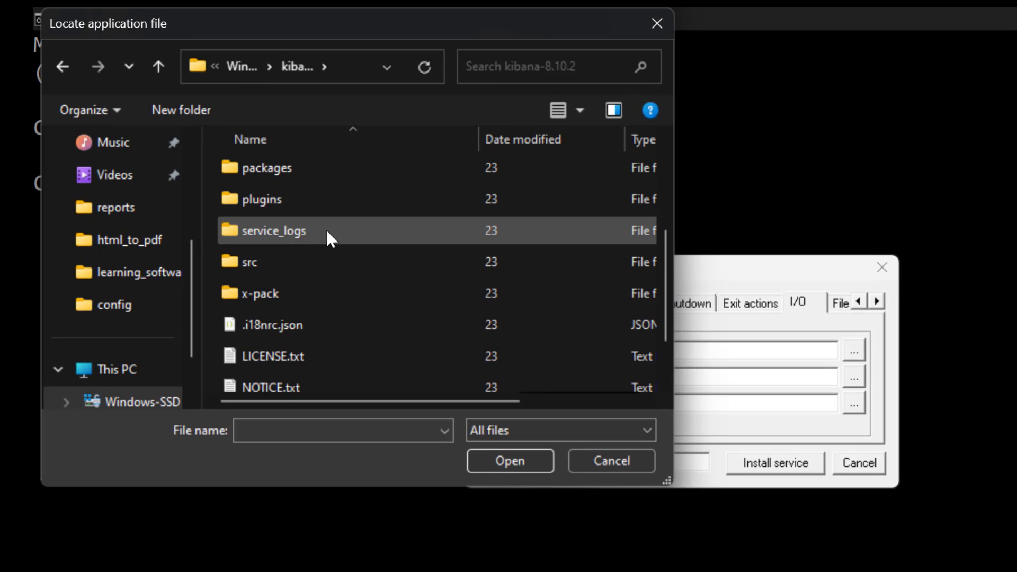
{"action": "double_click", "coordinate": [327, 233]}
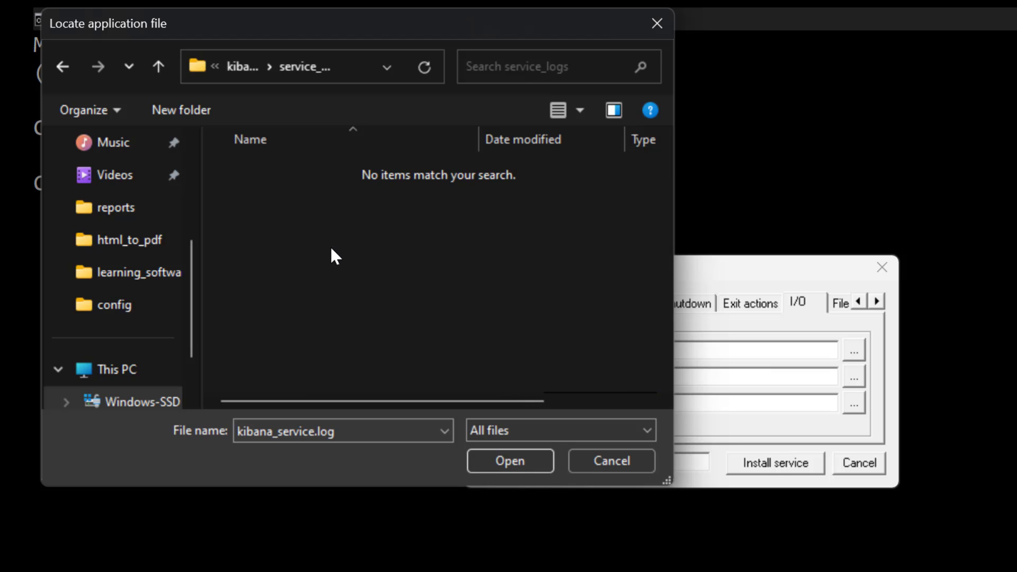
Create a text file named kibana_logs.log in service_logs and choose it as the service's output file
{"action": "right_click", "coordinate": [329, 245]}
{"action": "left_click", "coordinate": [455, 354]}
{"action": "type", "text": "kibana"}
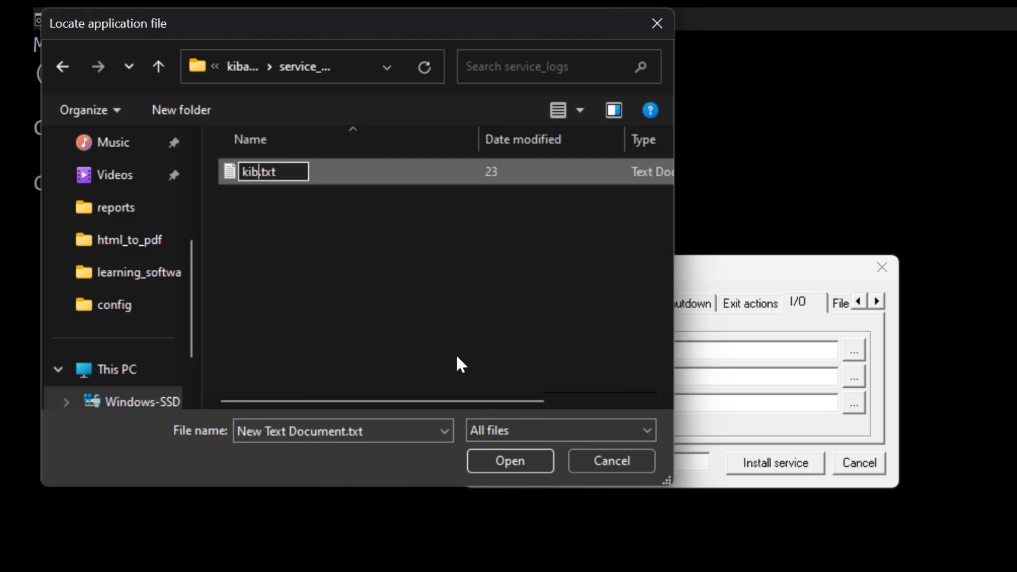
{"action": "type", "text": "_logs"}
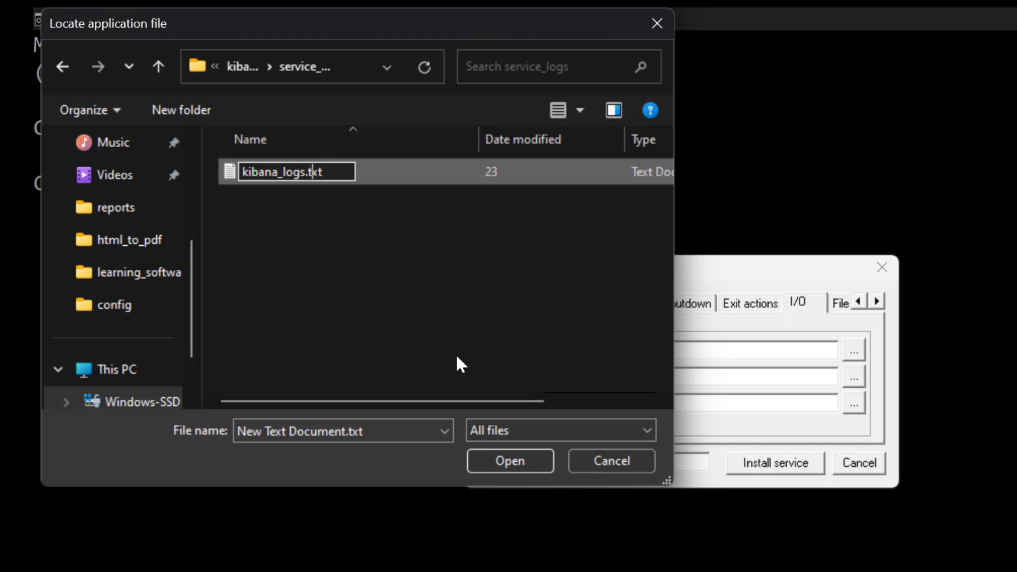
{"action": "key", "text": "End"}
{"action": "key", "text": "BackSpace"}
{"action": "key", "text": "BackSpace"}
{"action": "key", "text": "BackSpace"}
{"action": "type", "text": "log"}
{"action": "key", "text": "Return"}
{"action": "left_click", "coordinate": [778, 371]}
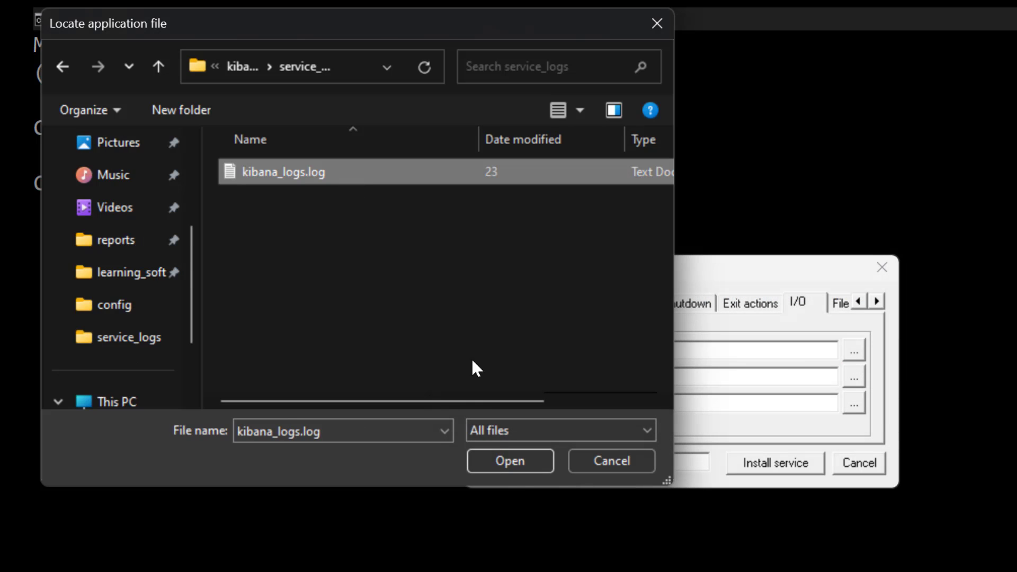
{"action": "left_click", "coordinate": [496, 459]}
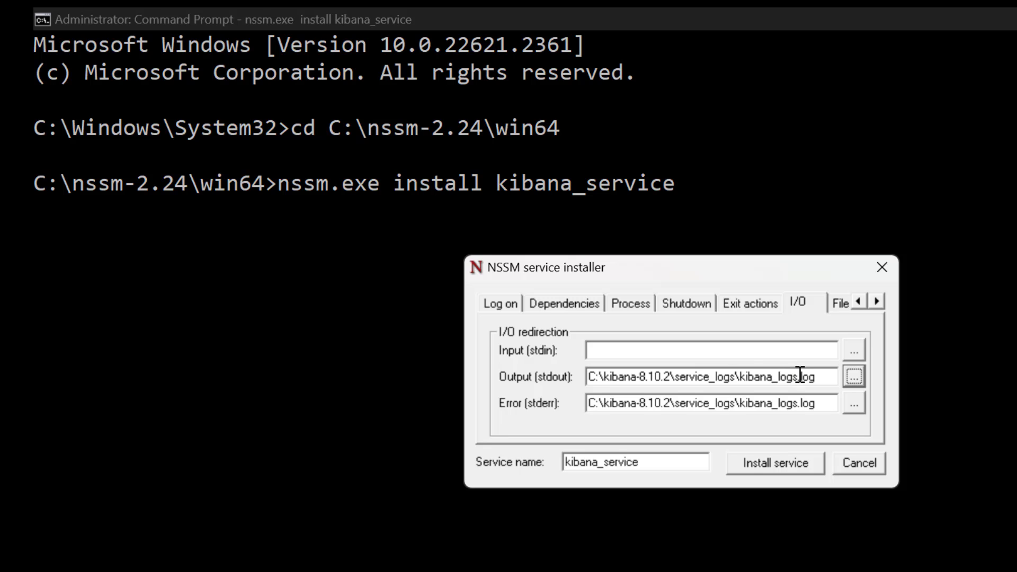
Enable replacing existing files, file rotation, and rotation while the service runs, restricting rotation to files bigger than 10485760 bytes
{"action": "left_click", "coordinate": [877, 301]}
{"action": "left_click", "coordinate": [810, 304]}
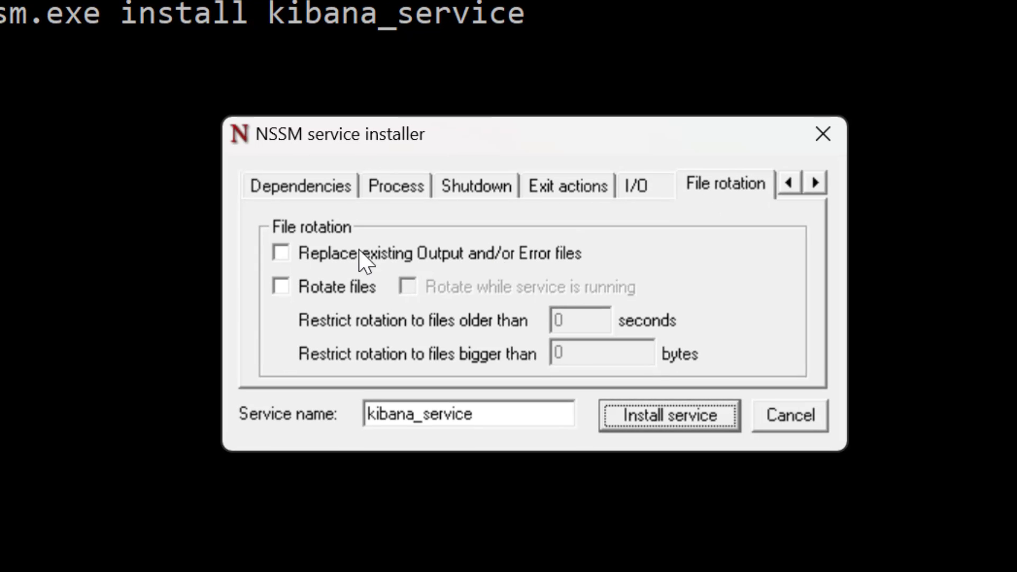
{"action": "left_click", "coordinate": [281, 253]}
{"action": "left_click", "coordinate": [281, 287]}
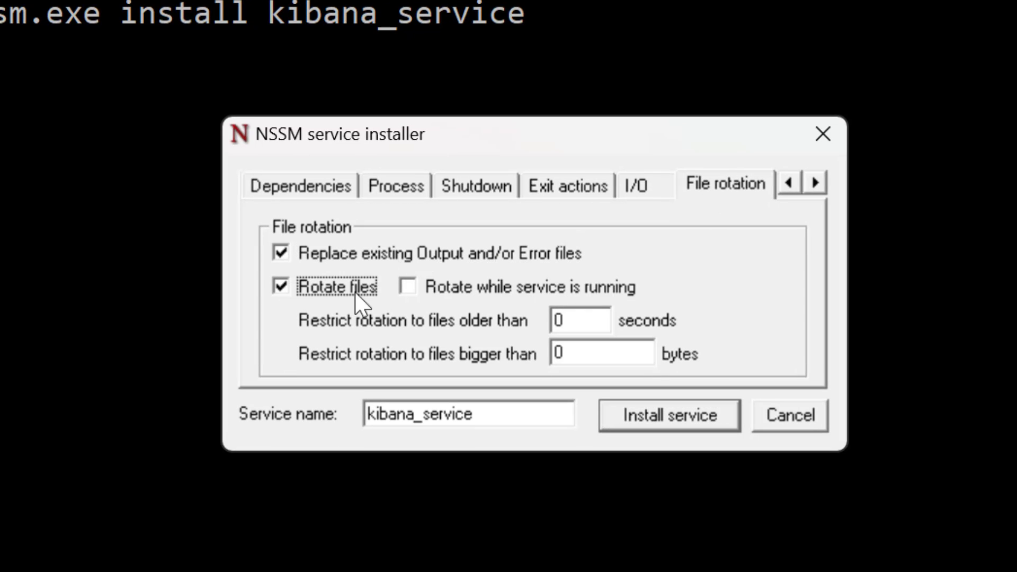
{"action": "left_click", "coordinate": [409, 287]}
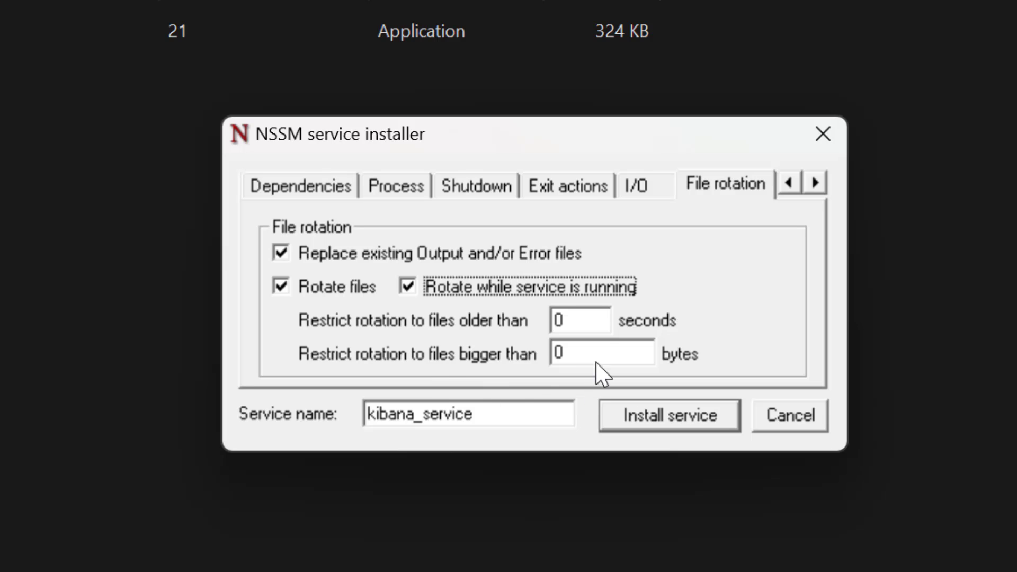
{"action": "left_click_drag", "start_coordinate": [581, 351], "coordinate": [454, 355]}
{"action": "type", "text": "10485760"}
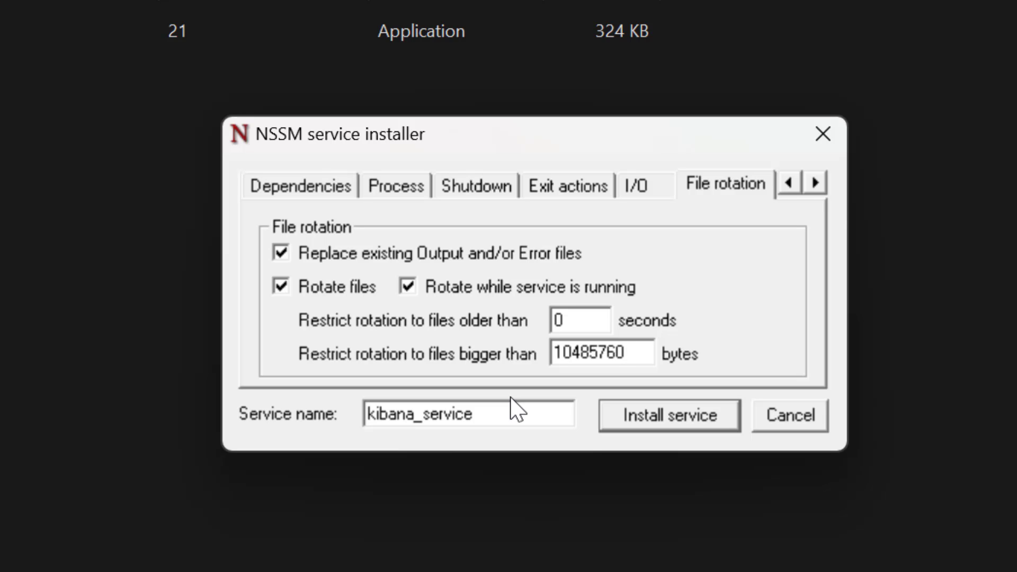
Review the application, I/O redirection and file rotation settings, and install the kibana_service service
{"action": "left_click", "coordinate": [814, 183]}
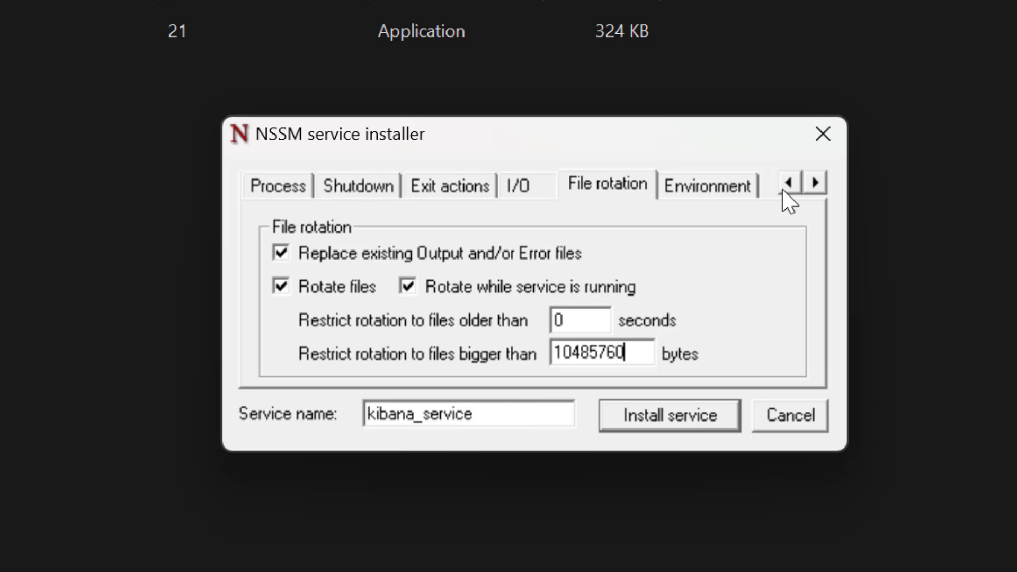
{"action": "double_click", "coordinate": [786, 186]}
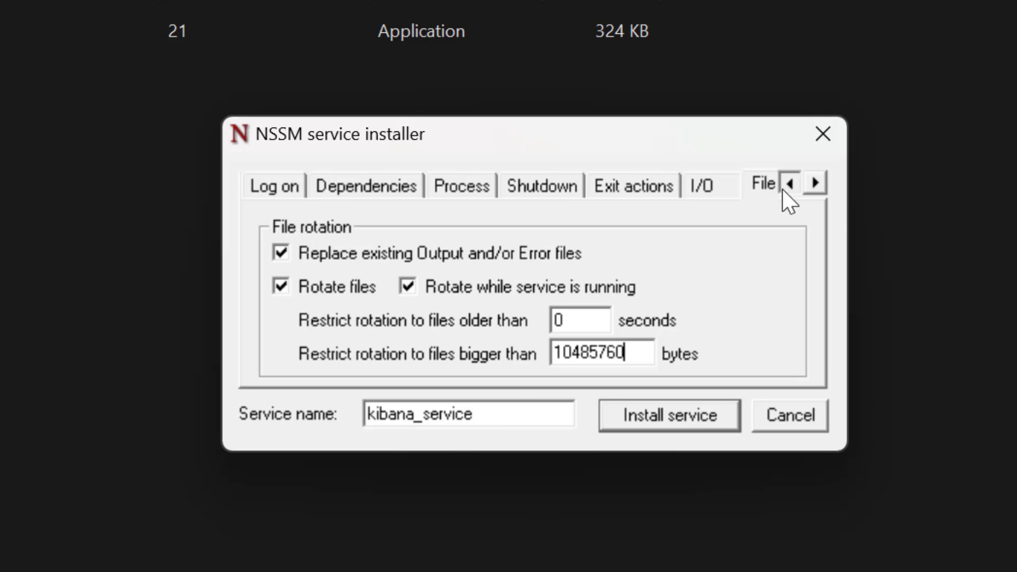
{"action": "double_click", "coordinate": [786, 186]}
{"action": "left_click", "coordinate": [275, 190]}
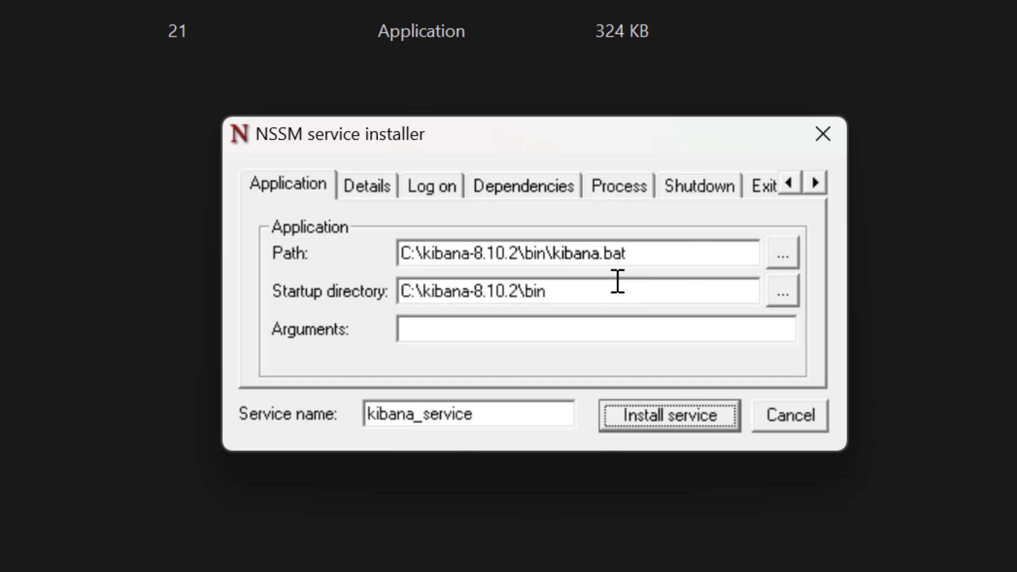
{"action": "left_click", "coordinate": [816, 183]}
{"action": "left_click", "coordinate": [815, 186]}
{"action": "left_click", "coordinate": [715, 190]}
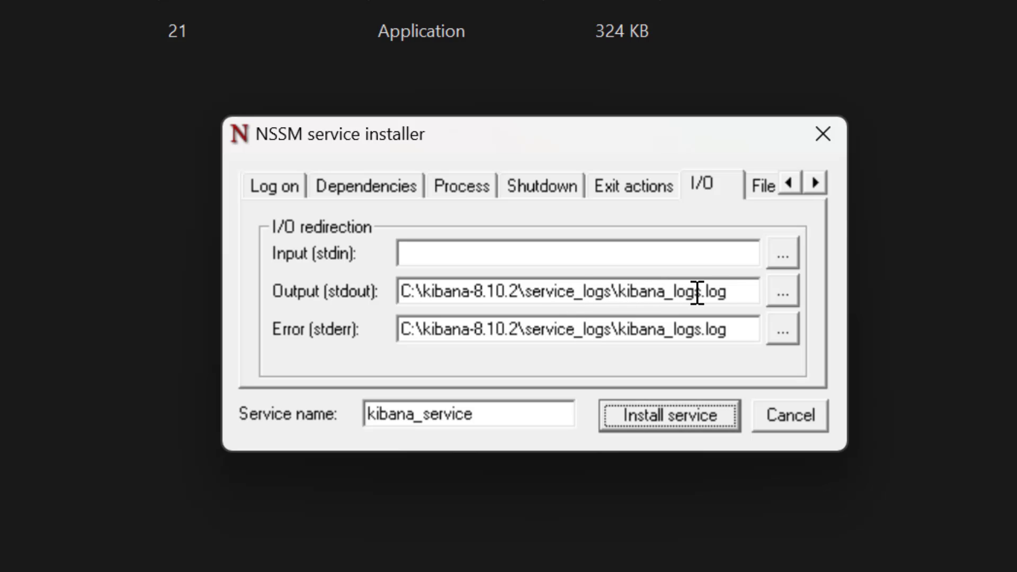
{"action": "left_click", "coordinate": [759, 191]}
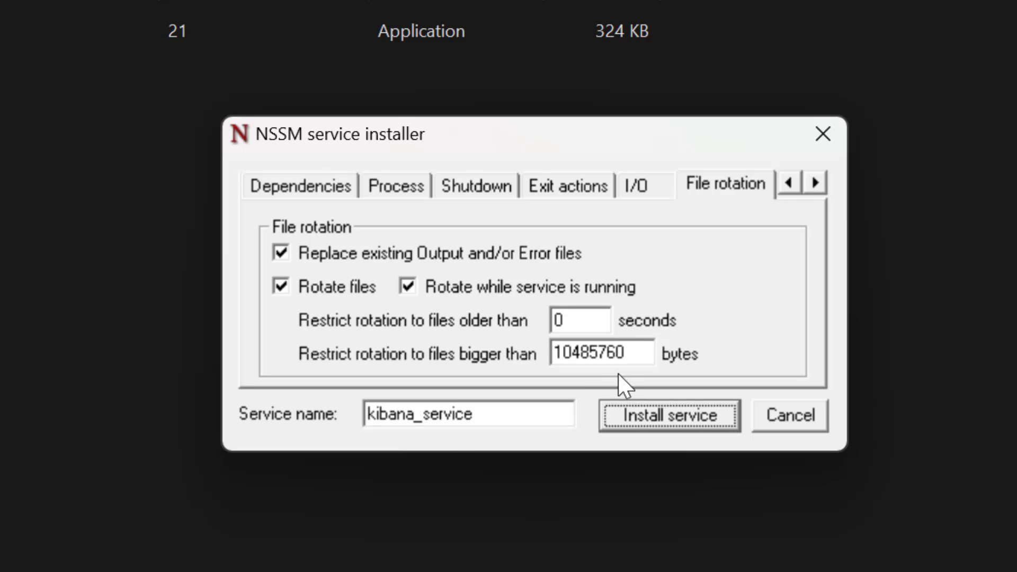
{"action": "left_click", "coordinate": [627, 416]}
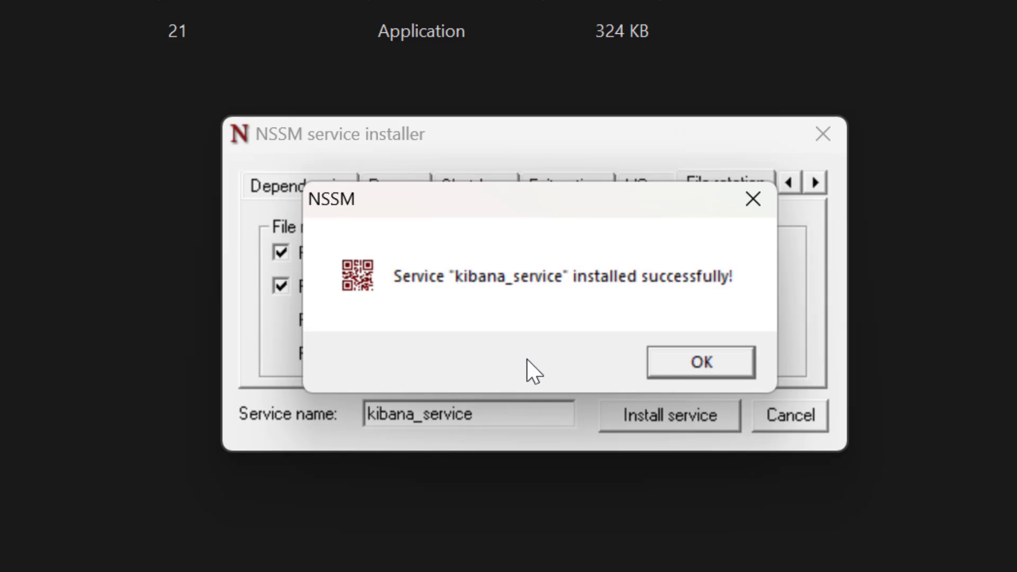
{"action": "left_click", "coordinate": [672, 363]}
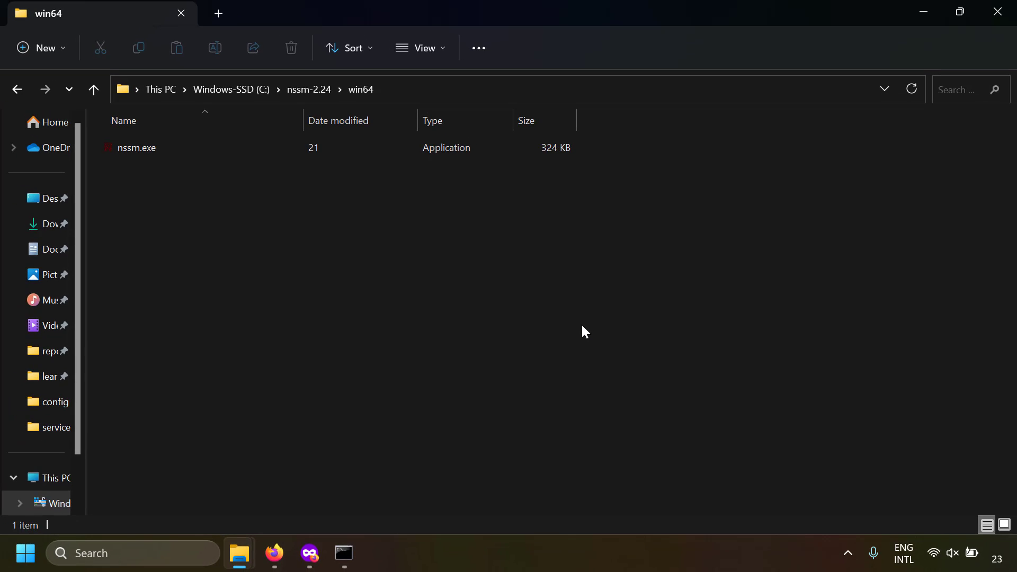
Open the Windows Services console and bring up the properties of kibana_service
{"action": "key", "text": "super"}
{"action": "type", "text": "services"}
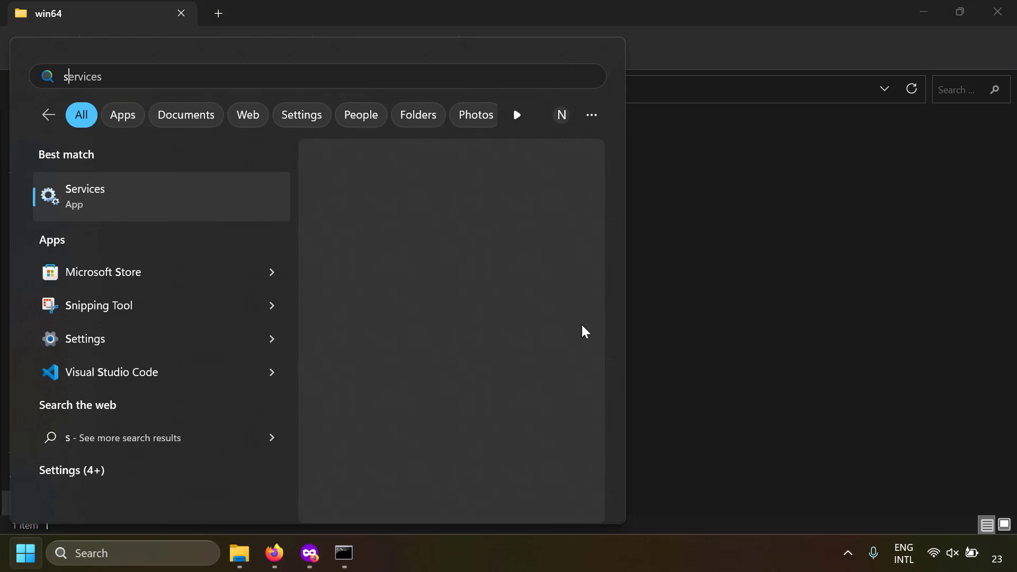
{"action": "left_click", "coordinate": [161, 201]}
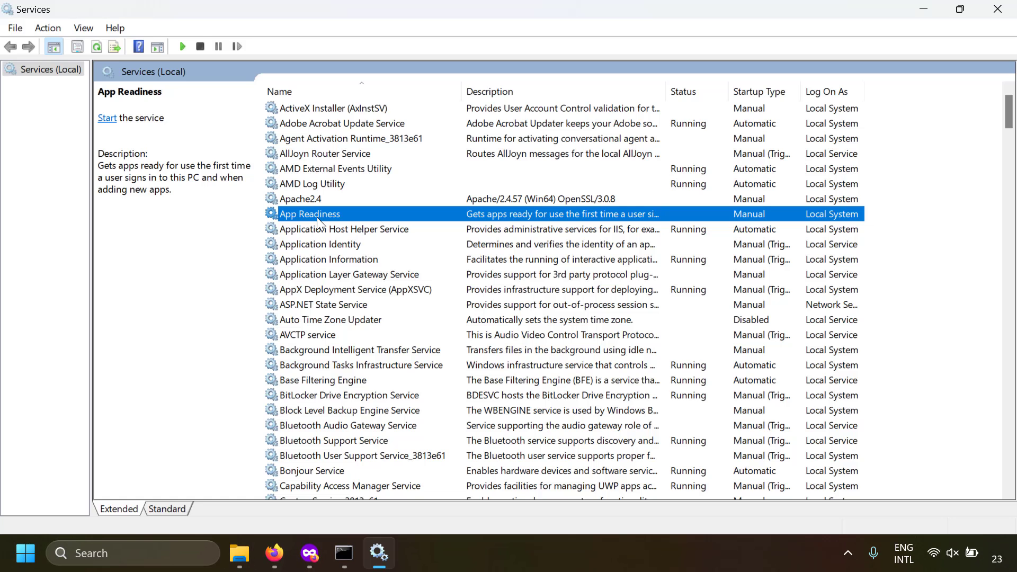
{"action": "key", "text": "k"}
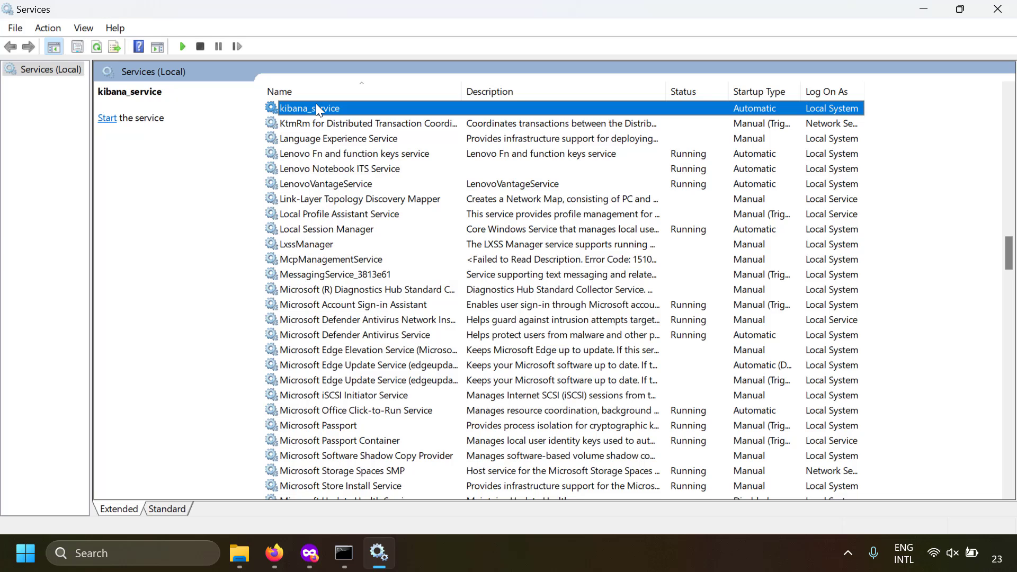
{"action": "right_click", "coordinate": [763, 109]}
{"action": "left_click", "coordinate": [804, 264]}
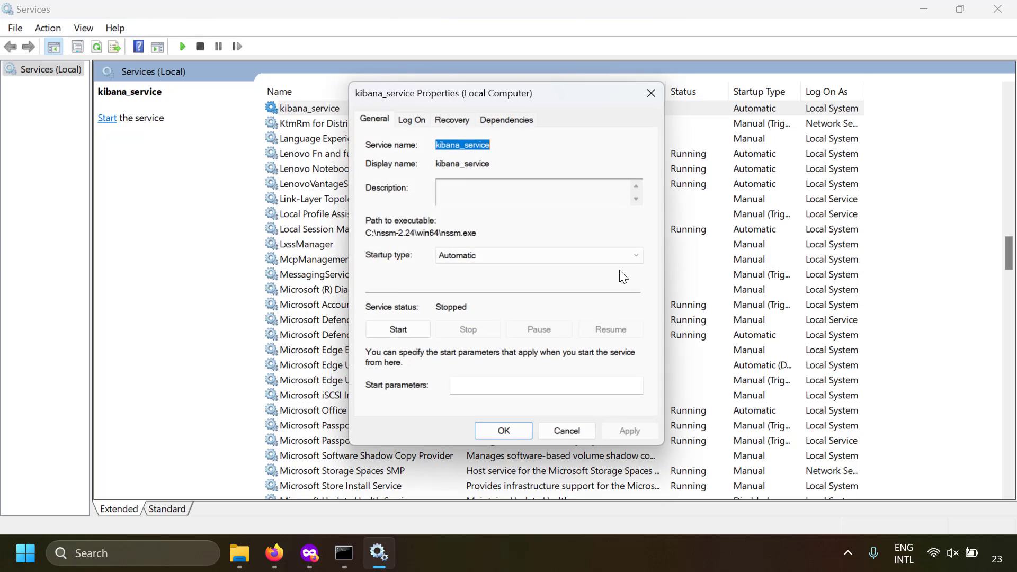
Set the startup type of kibana_service to Automatic and start the service
{"action": "left_click", "coordinate": [455, 256]}
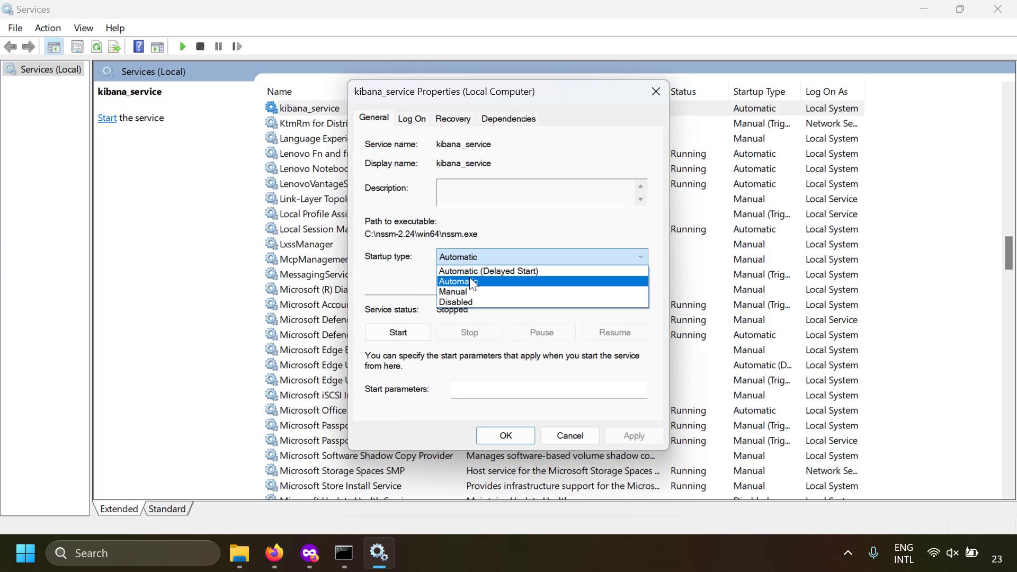
{"action": "left_click", "coordinate": [470, 277]}
{"action": "left_click", "coordinate": [481, 261]}
{"action": "left_click", "coordinate": [478, 280]}
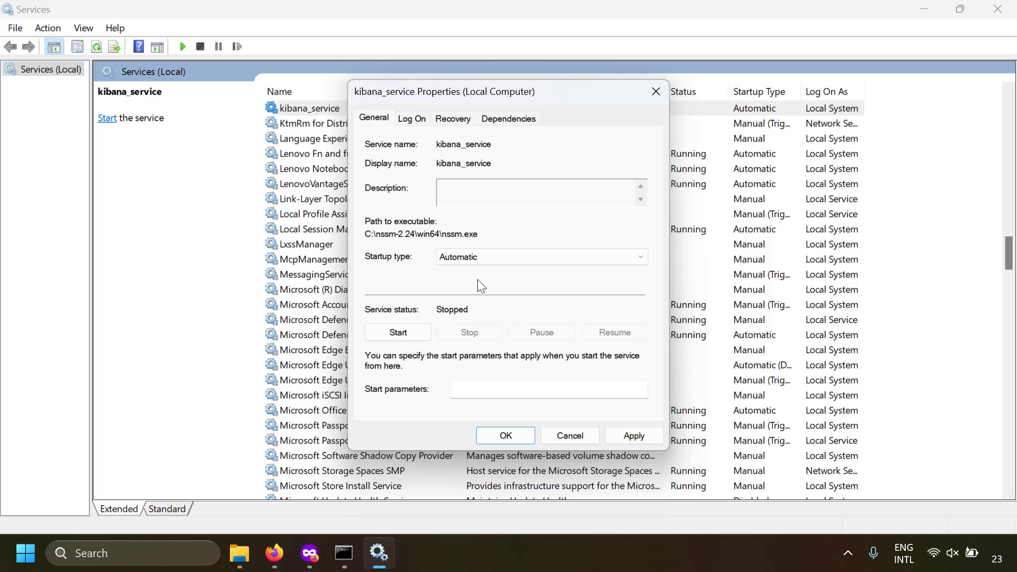
{"action": "left_click", "coordinate": [506, 435]}
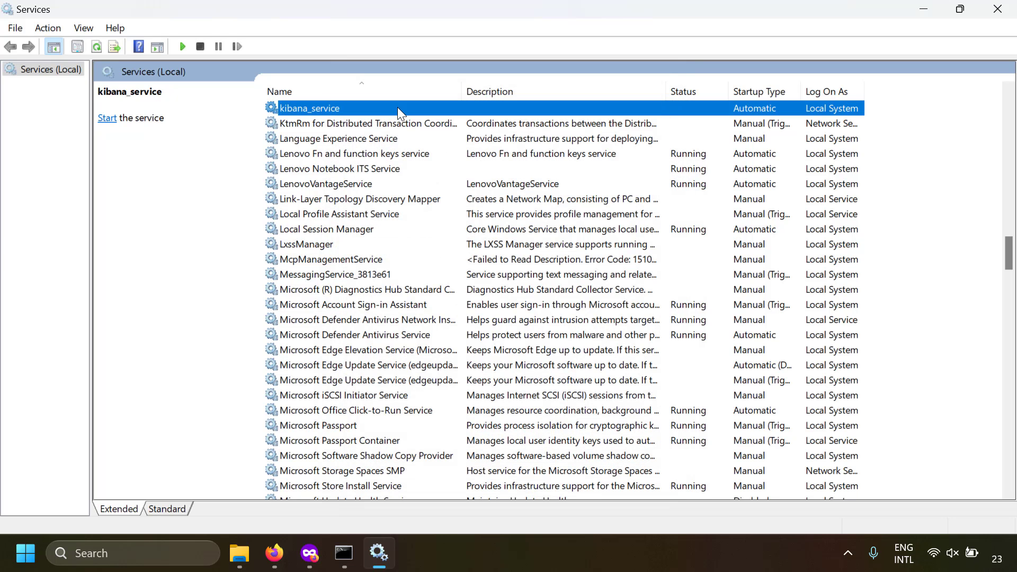
{"action": "right_click", "coordinate": [398, 107]}
{"action": "left_click", "coordinate": [415, 119]}
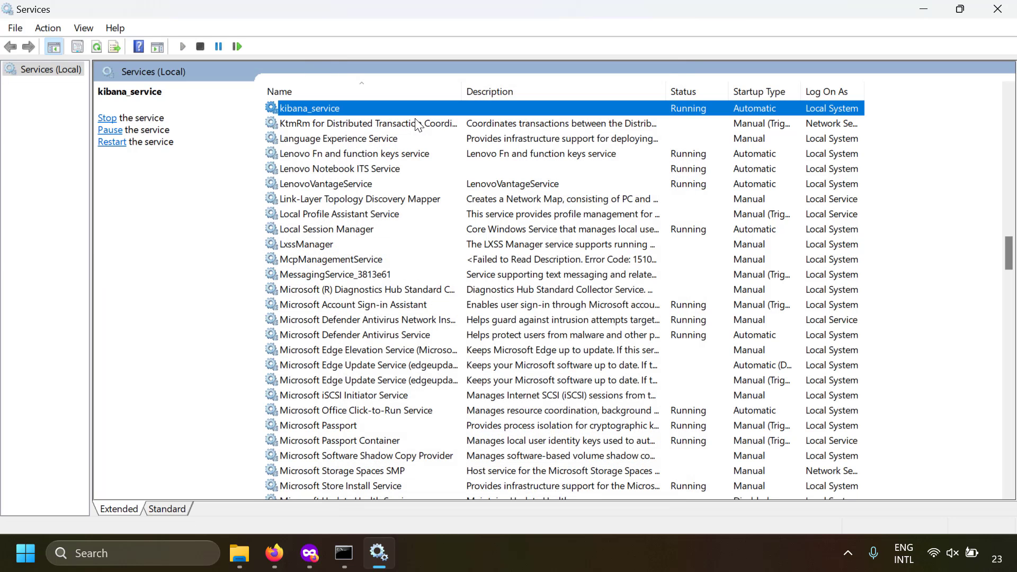
Check Kibana at localhost:5601 in Firefox by reloading the page, and inspect kibana_logs.log in the service_logs folder
{"action": "left_click", "coordinate": [274, 553]}
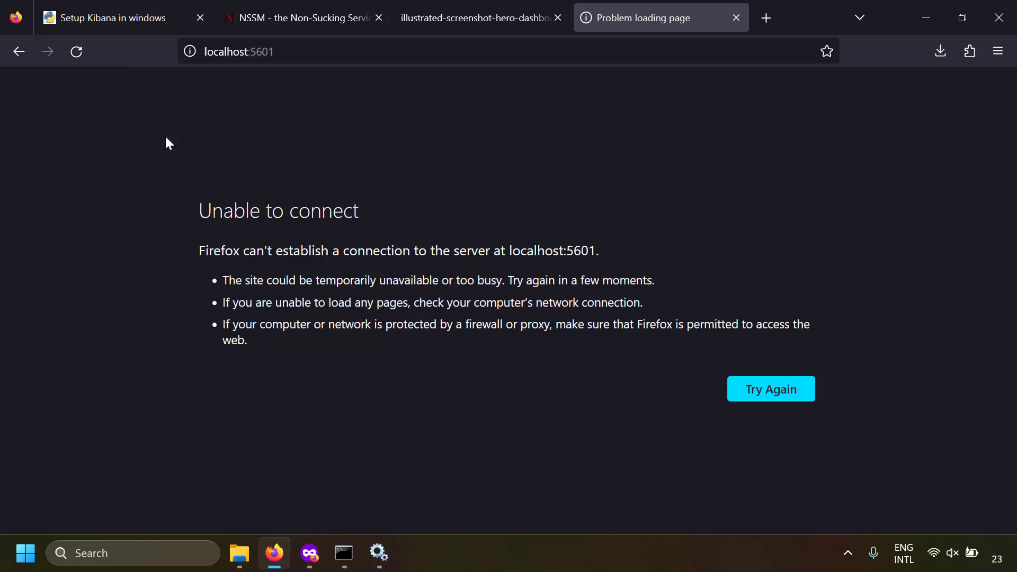
{"action": "left_click", "coordinate": [76, 51]}
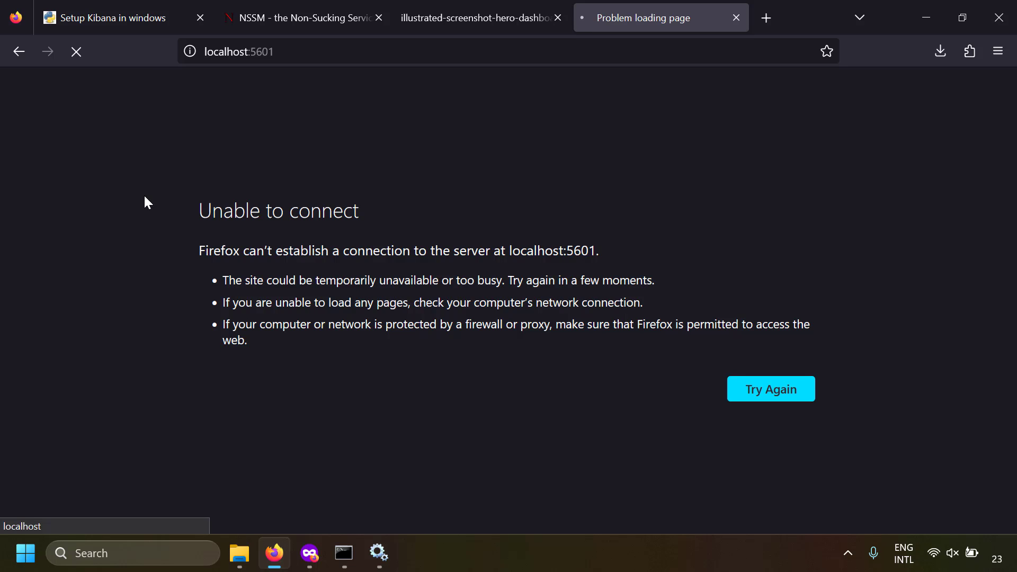
{"action": "key", "text": "alt+Tab"}
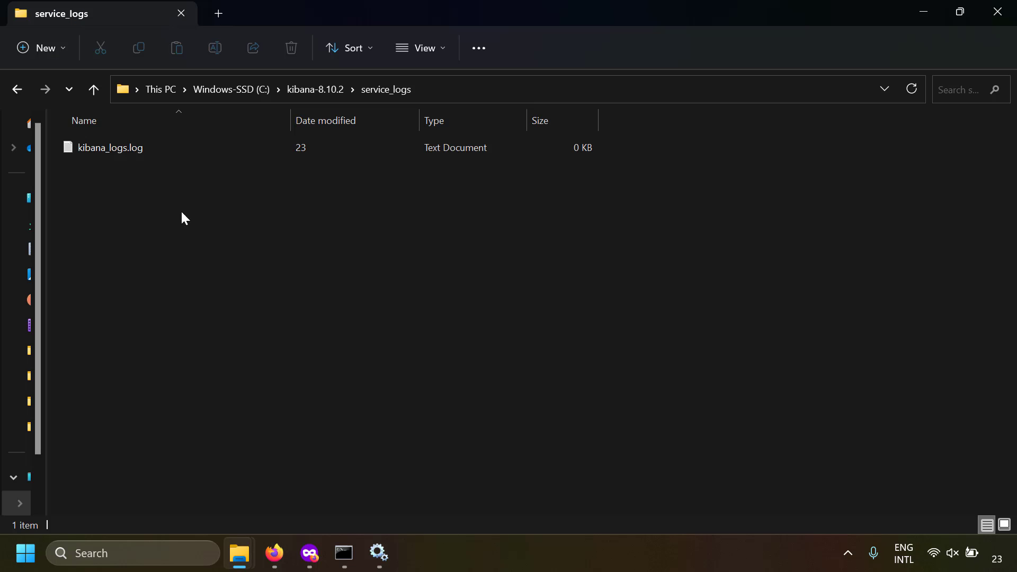
{"action": "double_click", "coordinate": [152, 151]}
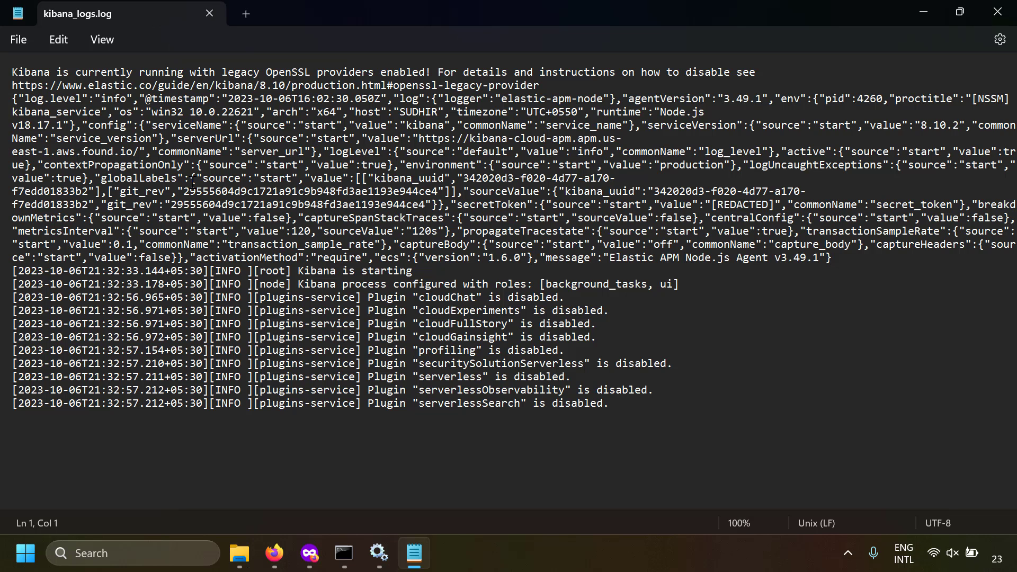
{"action": "key", "text": "alt+F4"}
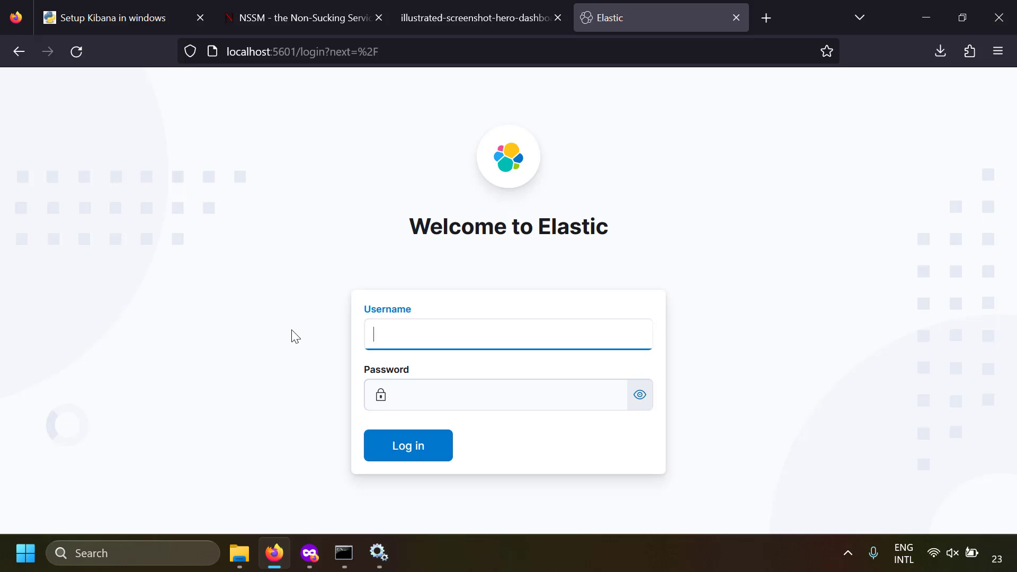
{"action": "left_click", "coordinate": [174, 318]}
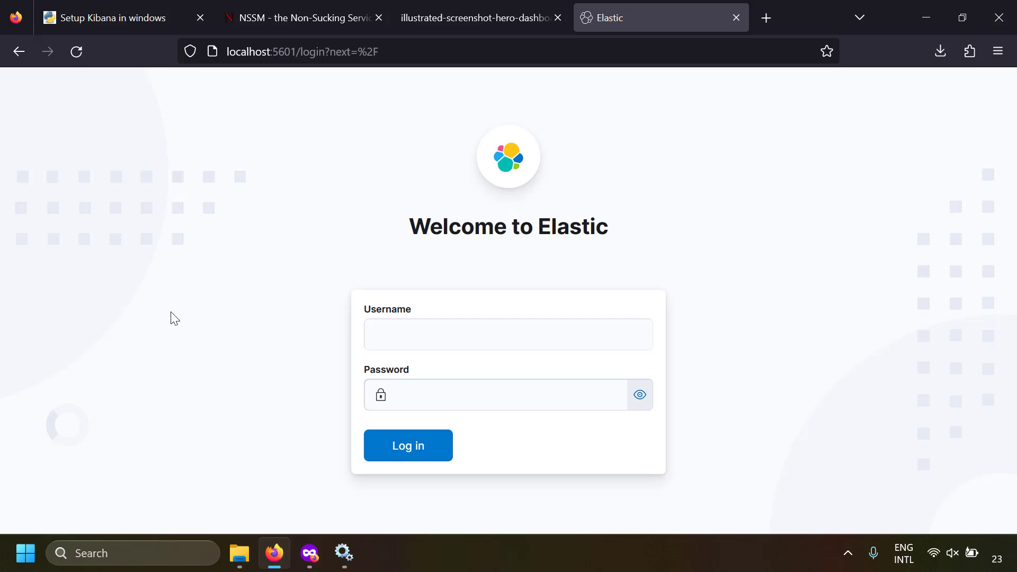
{"action": "left_click", "coordinate": [78, 52]}
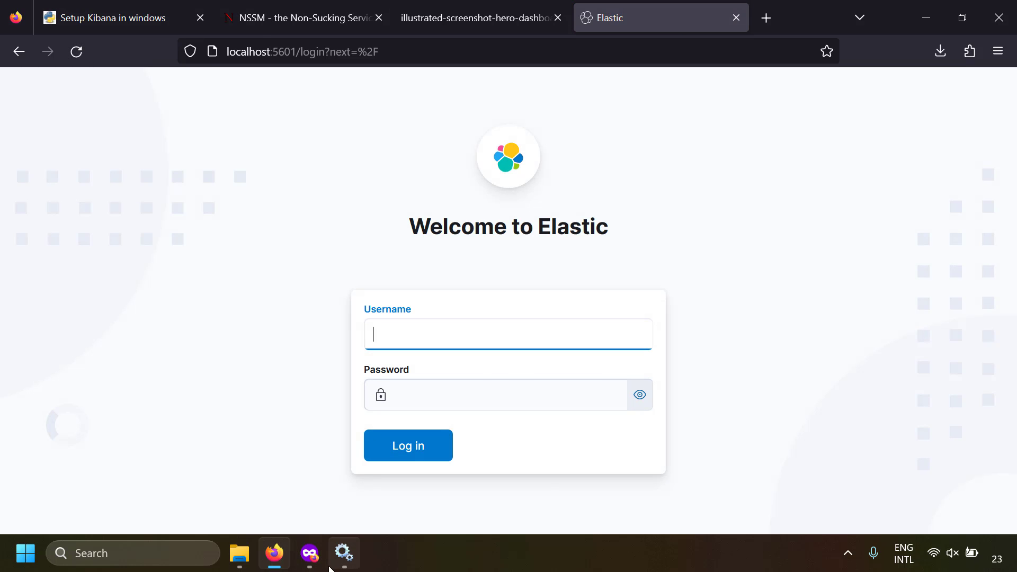
Switch to the Services console, inspect the properties of the Elasticsearch 8.10.2 service and copy its service name
{"action": "left_click", "coordinate": [343, 552]}
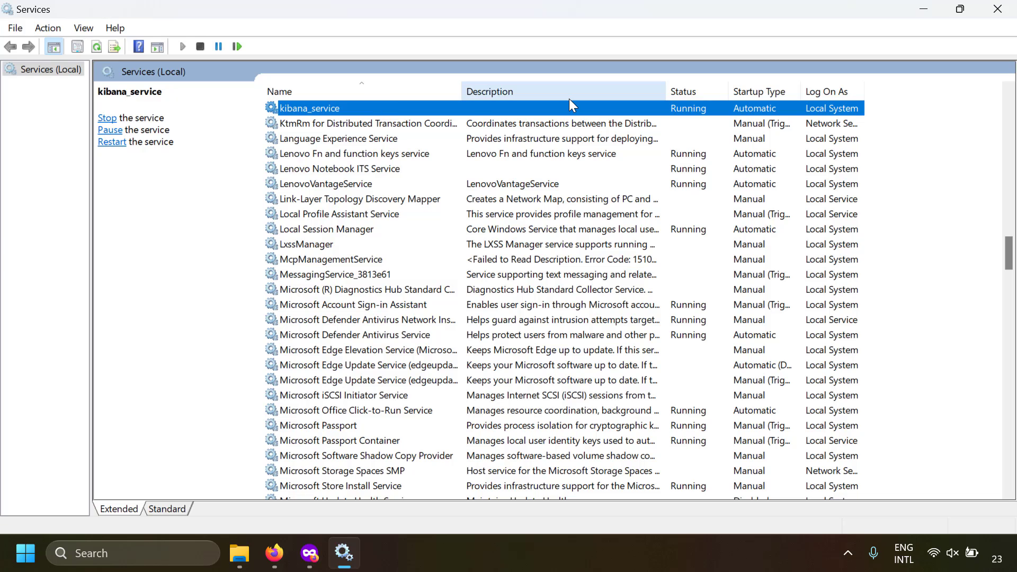
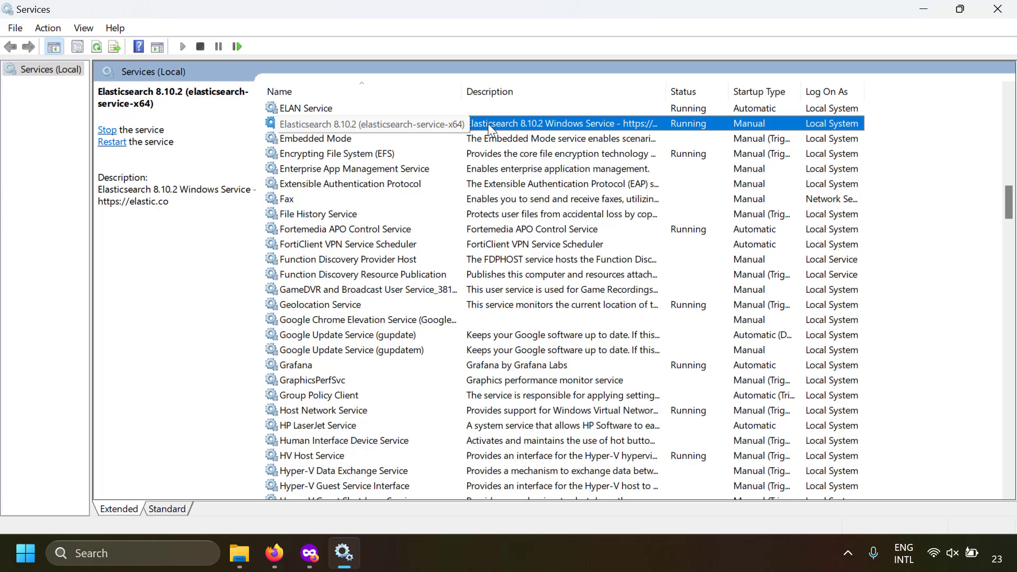
{"action": "double_click", "coordinate": [489, 124]}
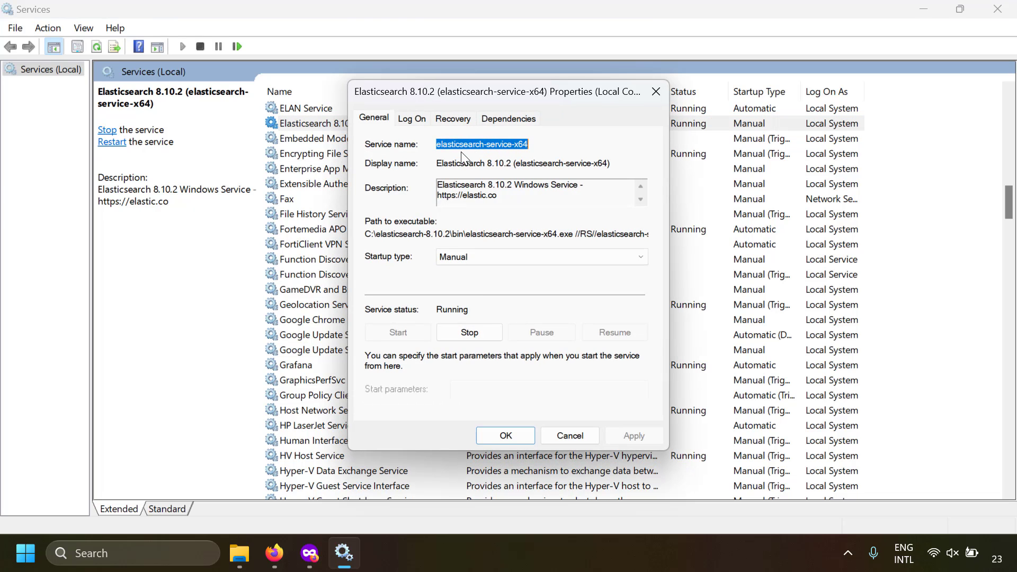
{"action": "right_click", "coordinate": [500, 148]}
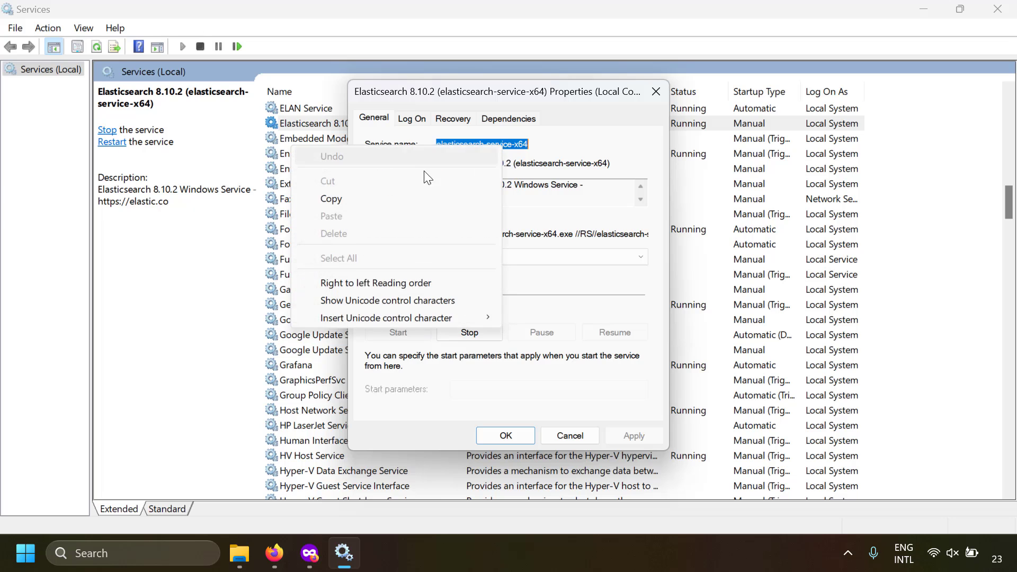
{"action": "left_click", "coordinate": [374, 199]}
{"action": "left_click", "coordinate": [656, 91]}
Open Command Prompt as administrator
{"action": "left_click", "coordinate": [344, 553]}
{"action": "left_click", "coordinate": [33, 554]}
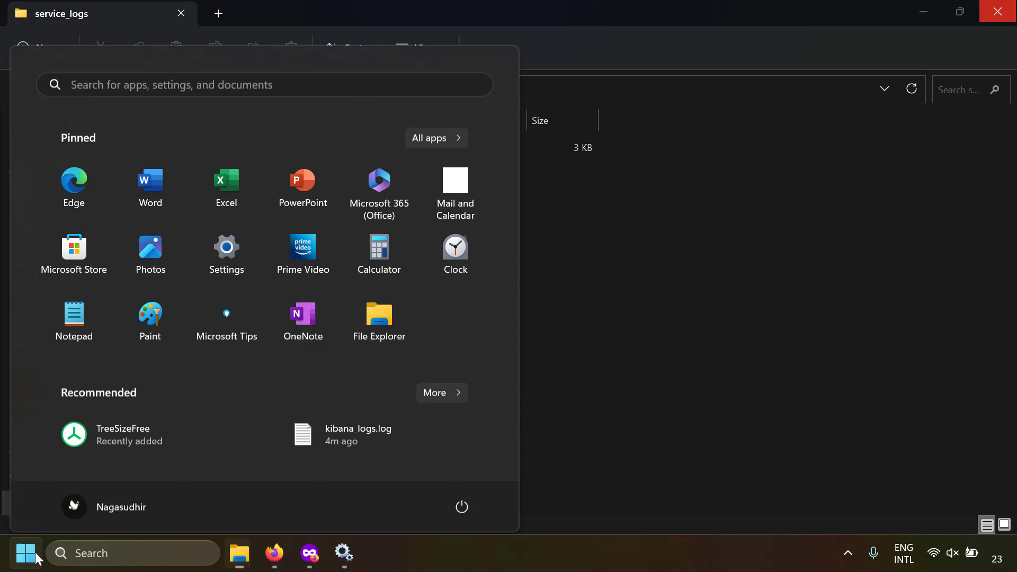
{"action": "type", "text": "cmd"}
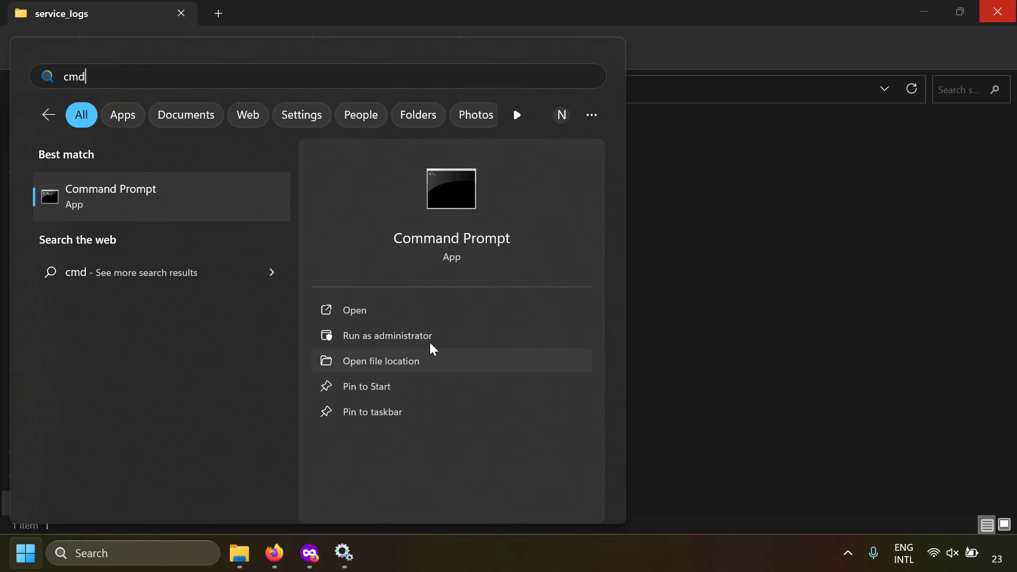
{"action": "left_click", "coordinate": [431, 341]}
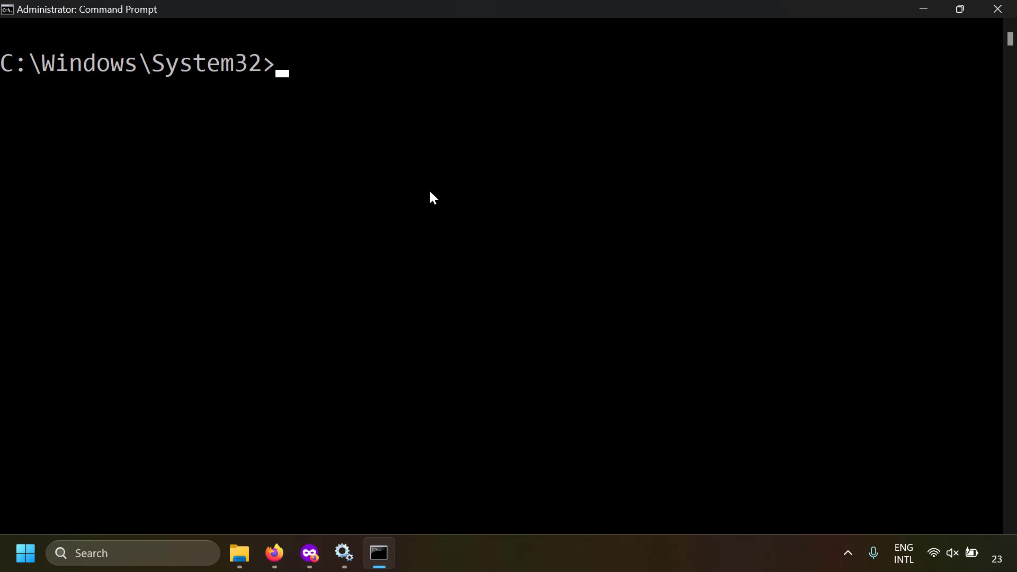
Change the working directory to C:\nssm-2.24\win64
{"action": "type", "text": "cd C:\\nns"}
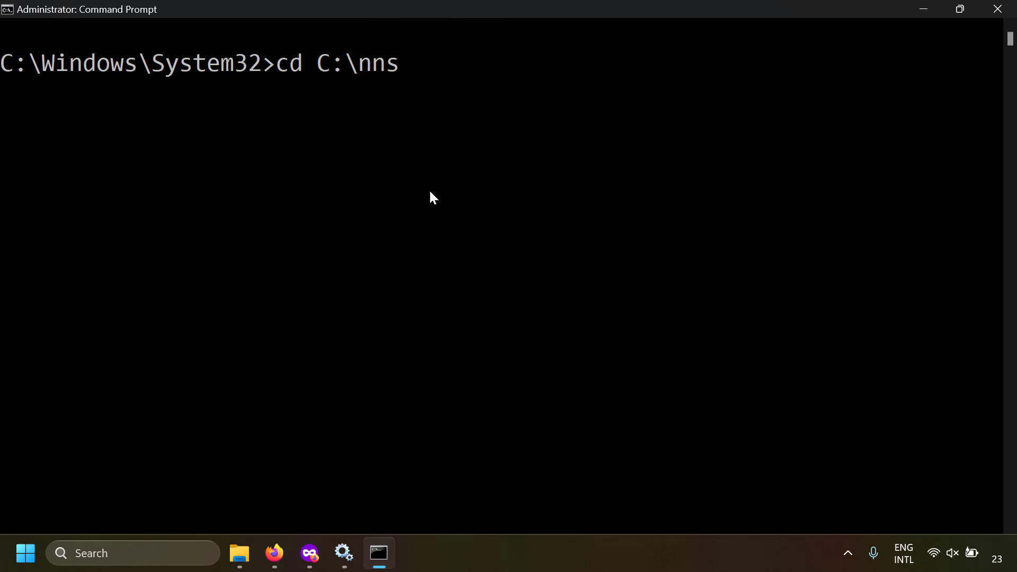
{"action": "key", "text": "Tab"}
{"action": "type", "text": "\\wi"}
{"action": "key", "text": "Tab"}
{"action": "key", "text": "Tab"}
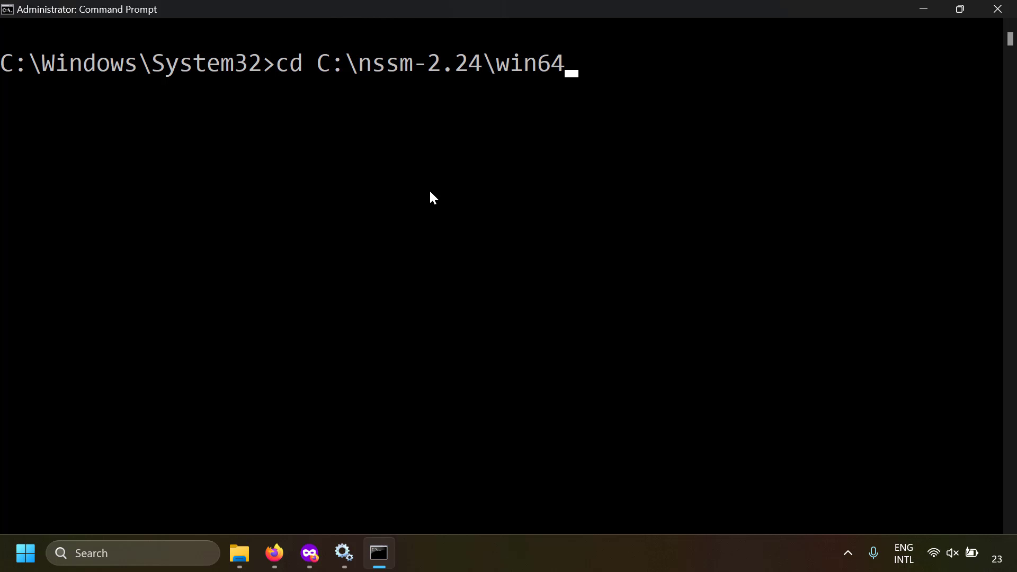
{"action": "key", "text": "Return"}
Open the NSSM service editor for the Kibana service with the command nssm.exe edit kibana_service
{"action": "type", "text": "nssm"}
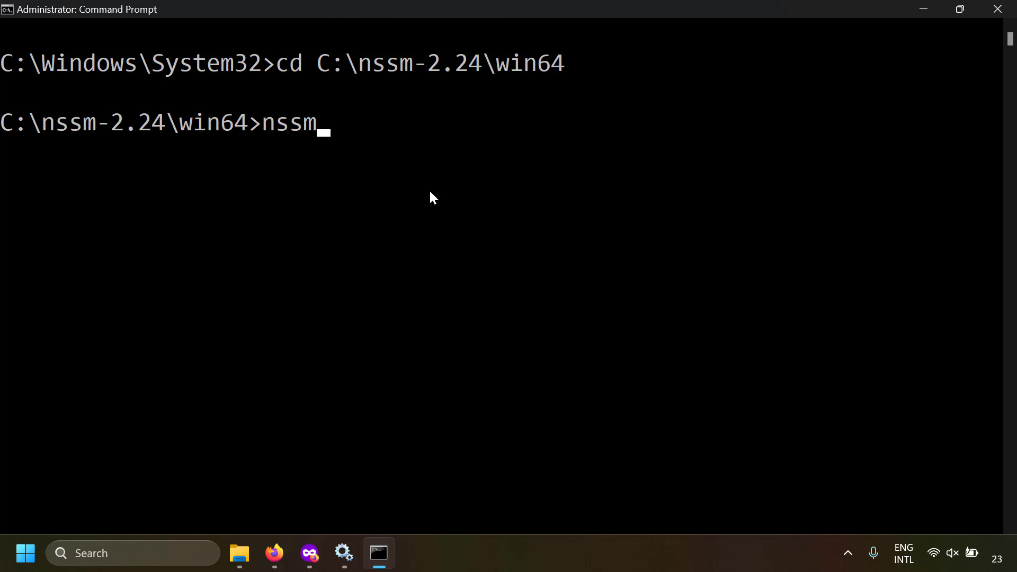
{"action": "type", "text": ".exe edit"}
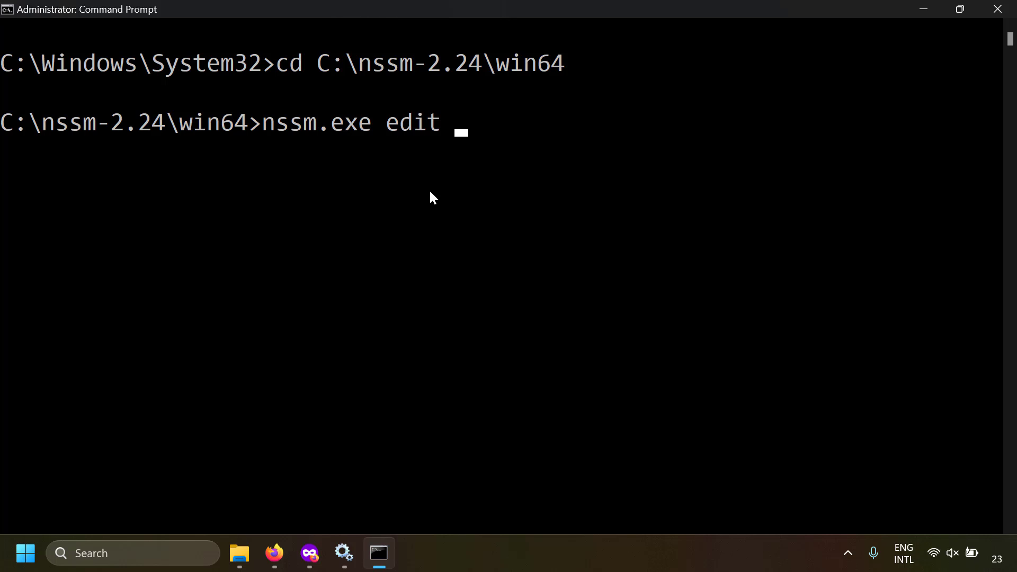
{"action": "type", "text": " kibana_"}
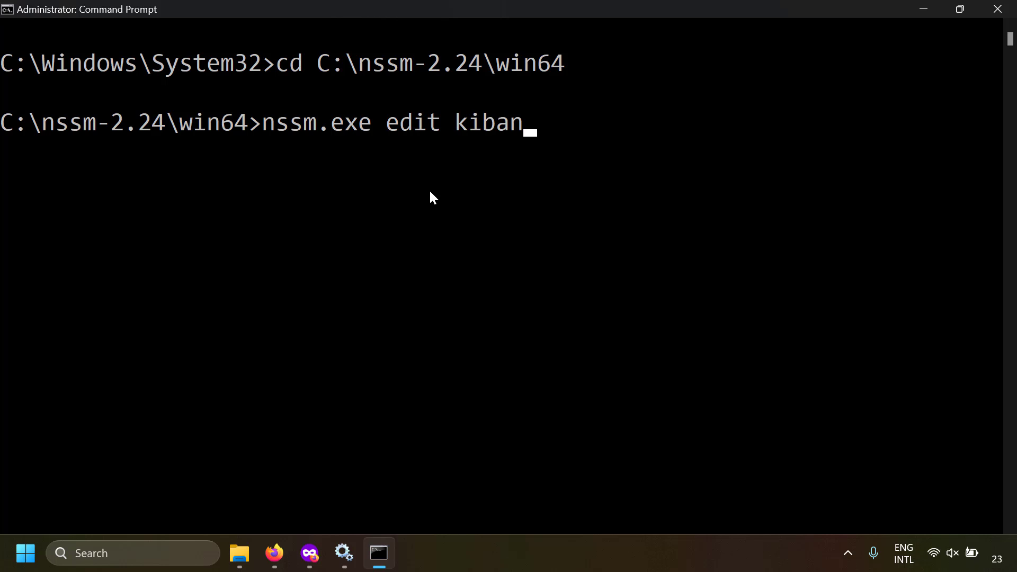
{"action": "type", "text": "service"}
{"action": "key", "text": "Return"}
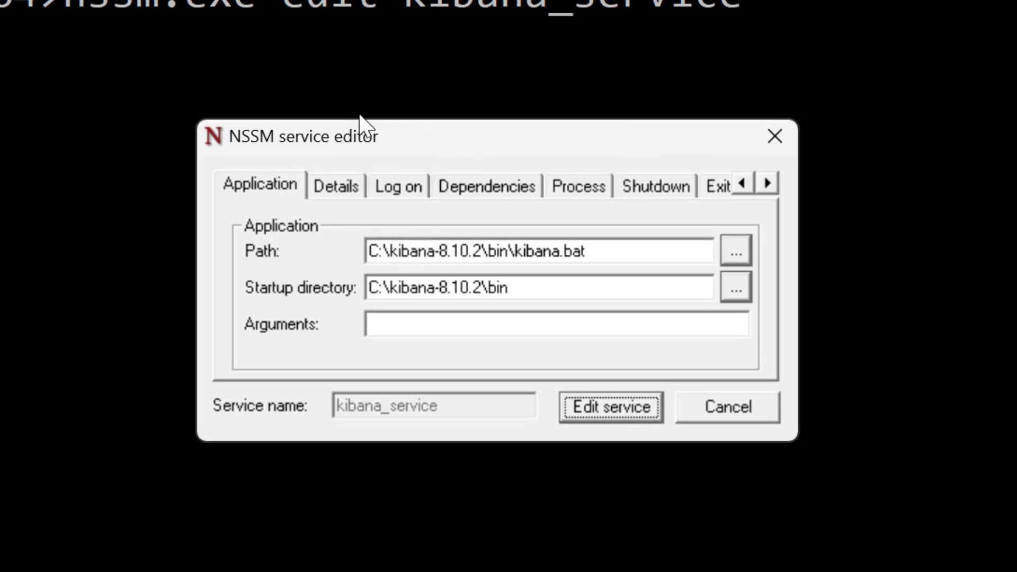
Add elasticsearch-service-x64 as a dependency of kibana_service and save the edited service
{"action": "left_click", "coordinate": [471, 185]}
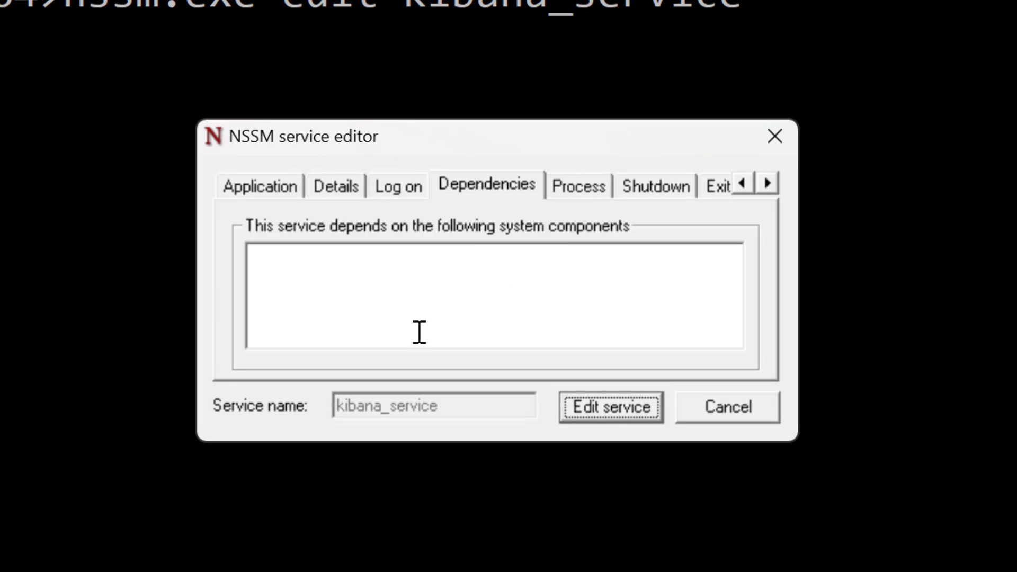
{"action": "left_click", "coordinate": [417, 296]}
{"action": "key", "text": "ctrl+v"}
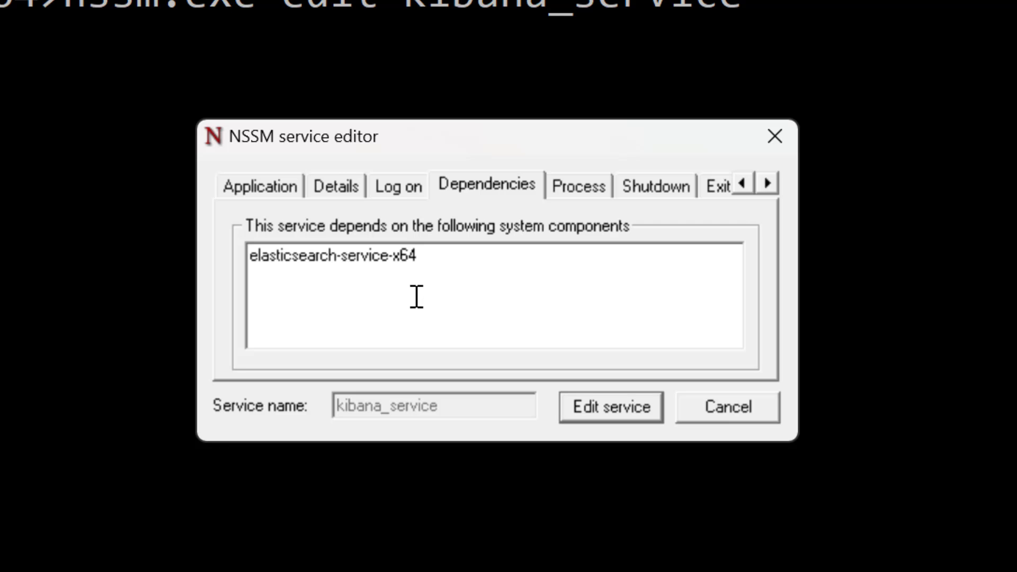
{"action": "left_click_drag", "start_coordinate": [419, 259], "coordinate": [209, 242]}
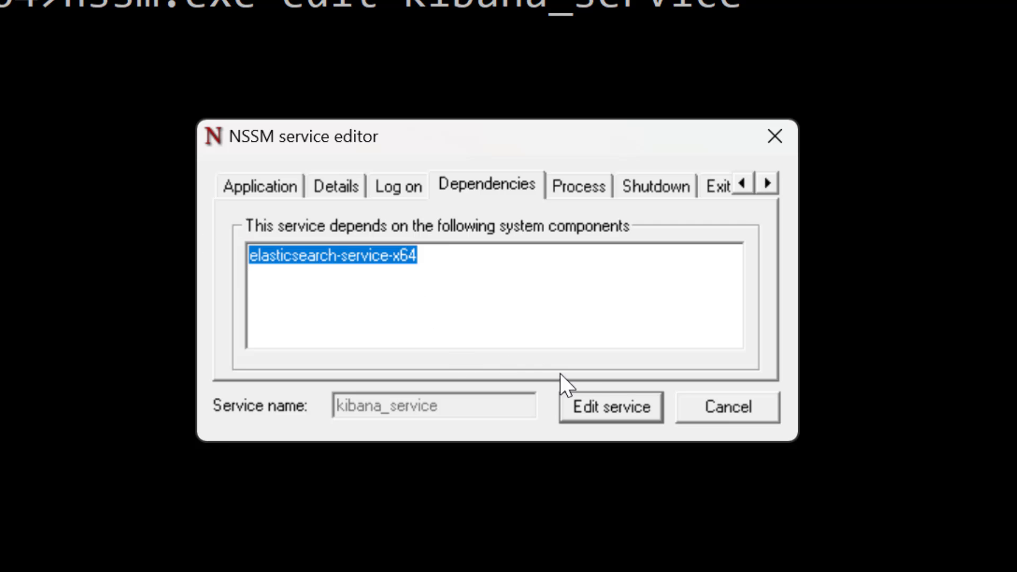
{"action": "left_click", "coordinate": [613, 409]}
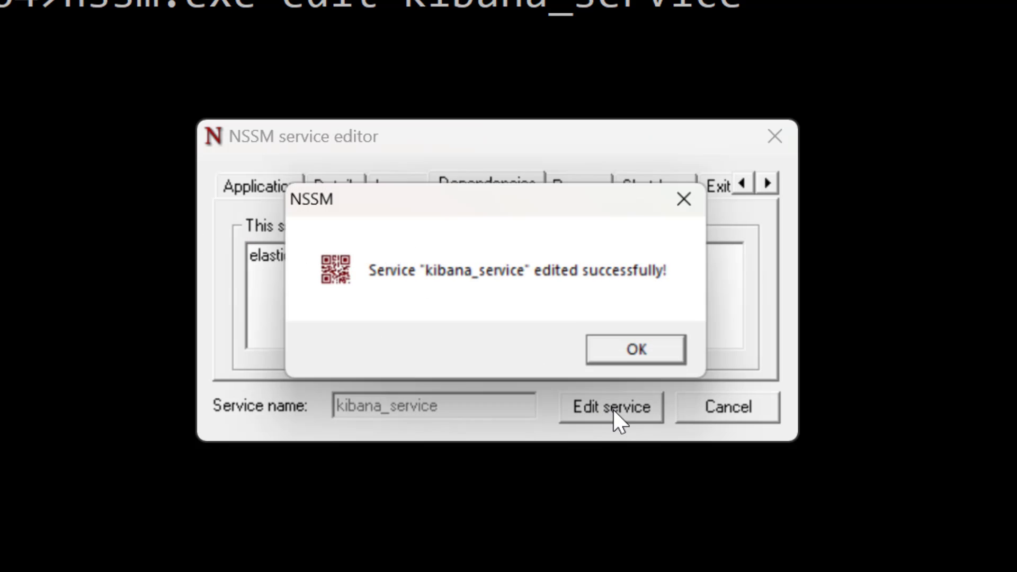
{"action": "left_click", "coordinate": [628, 356]}
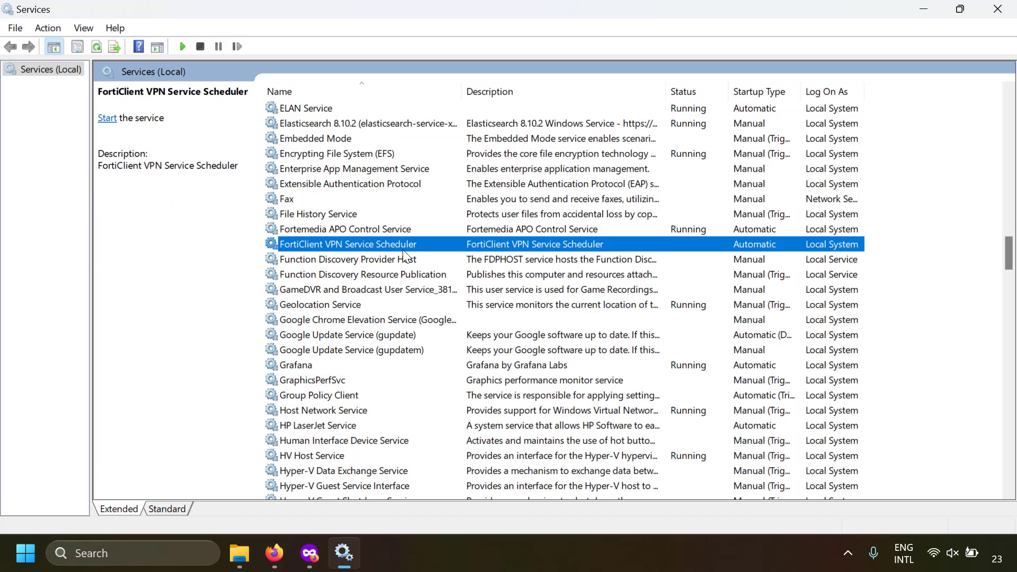
Switch to the Services console and restart kibana_service
{"action": "key", "text": "k"}
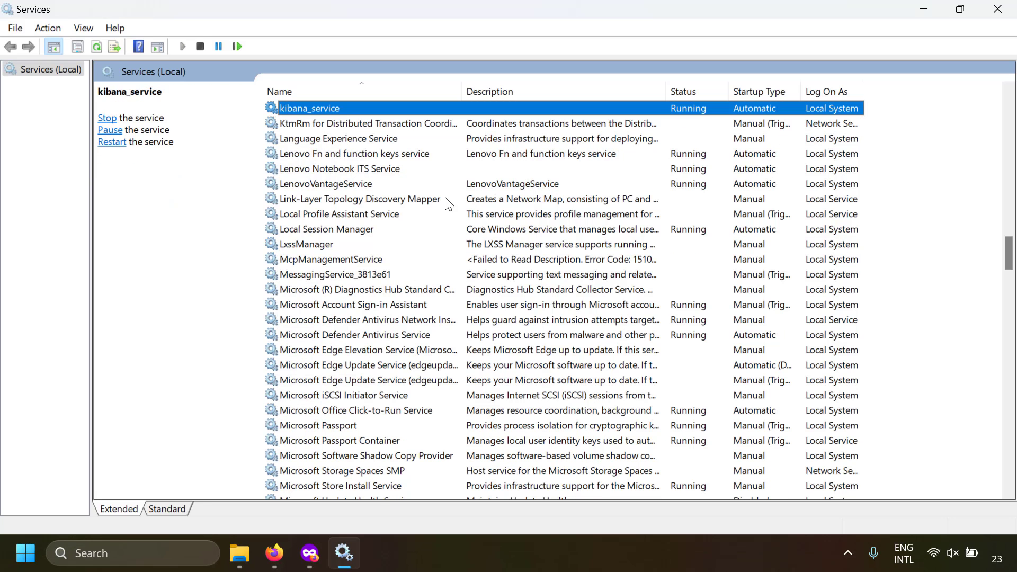
{"action": "right_click", "coordinate": [460, 104]}
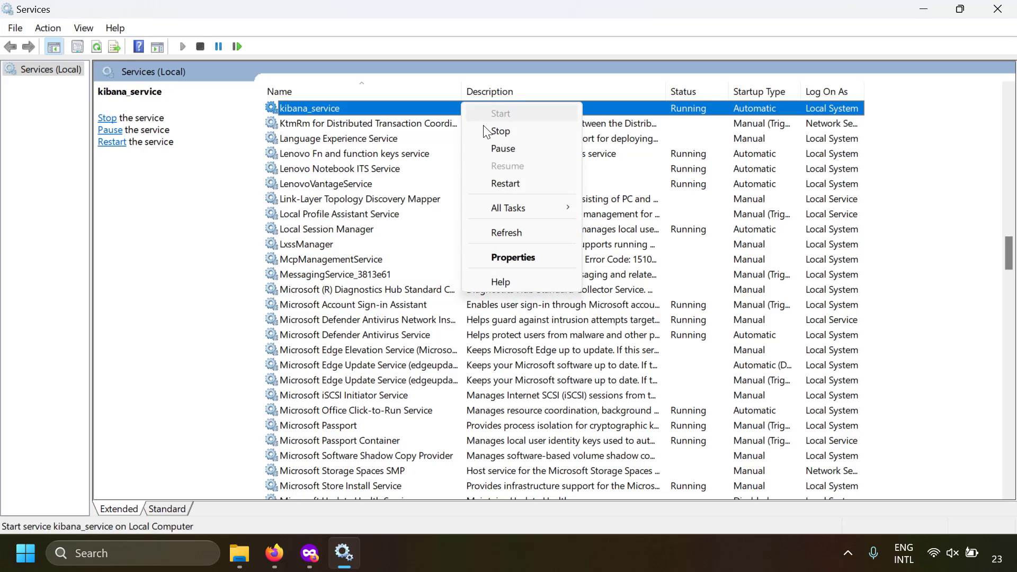
{"action": "left_click", "coordinate": [517, 180]}
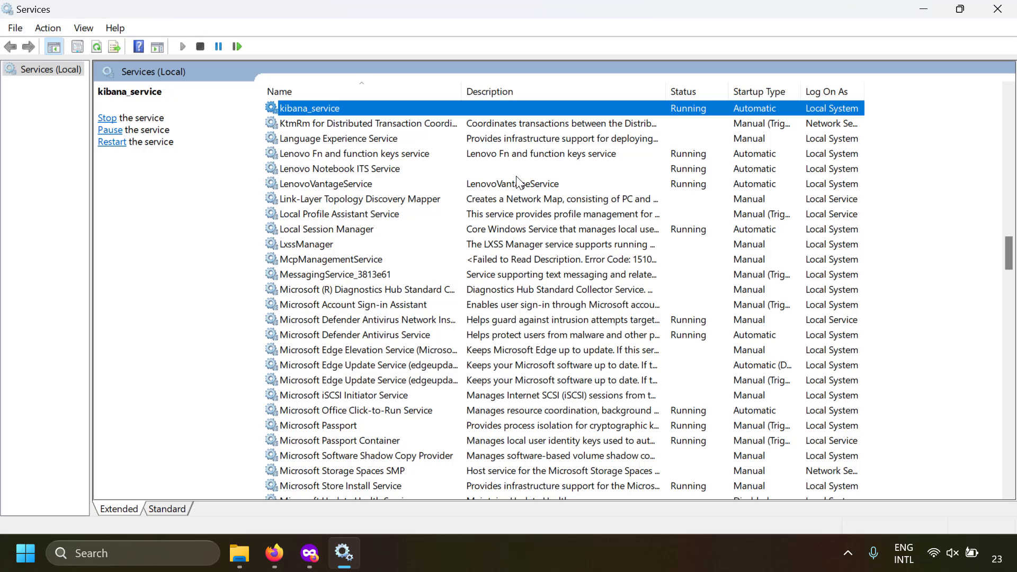
Restart the Elasticsearch 8.10.2 service together with its dependent kibana_service
{"action": "type", "text": "elas"}
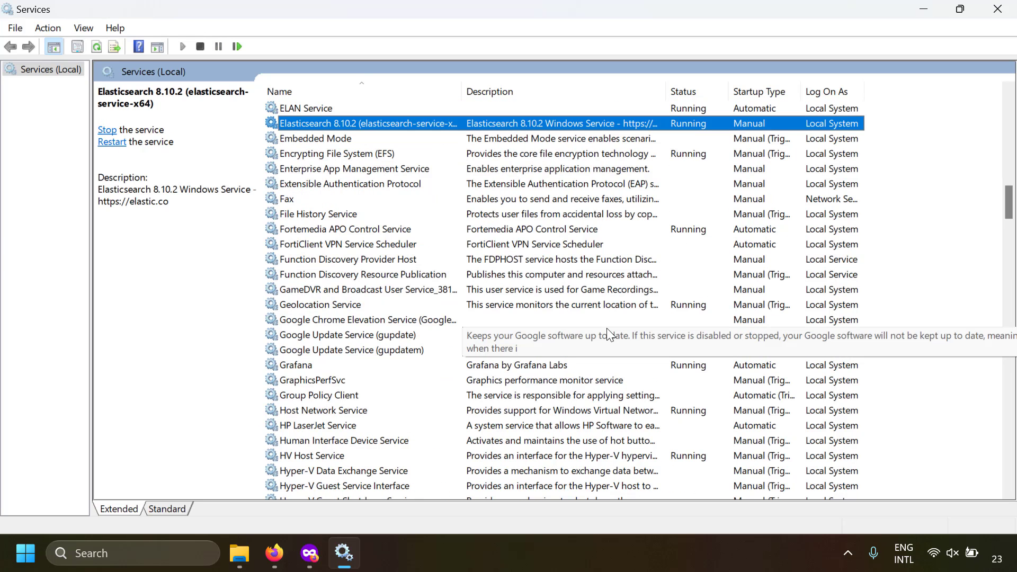
{"action": "right_click", "coordinate": [443, 123]}
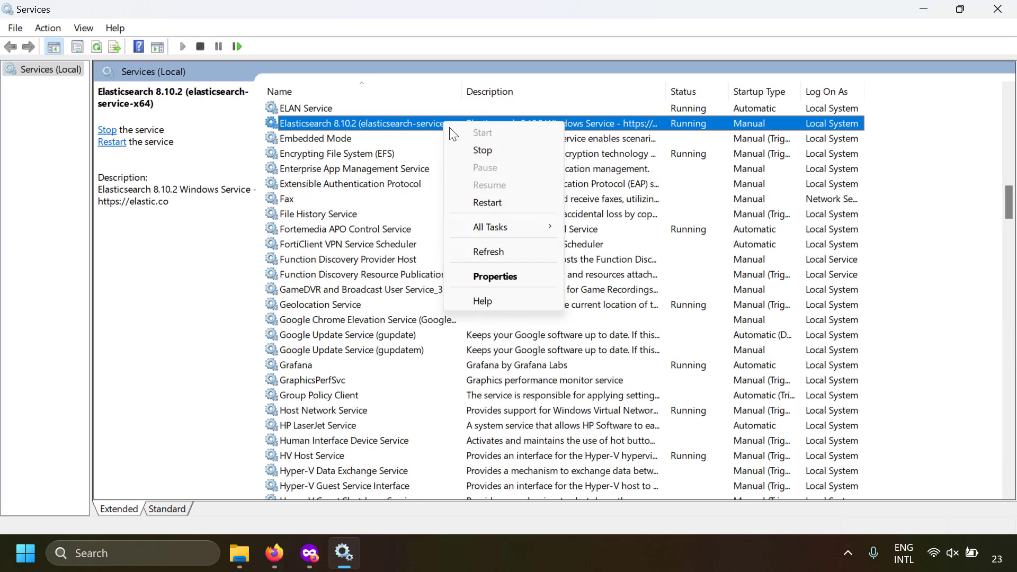
{"action": "left_click", "coordinate": [492, 211]}
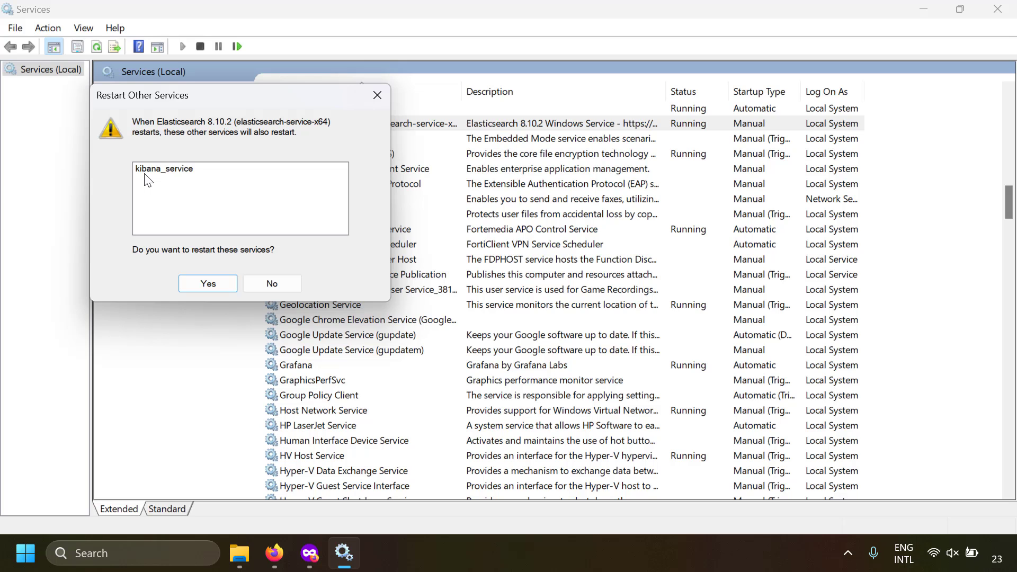
{"action": "left_click", "coordinate": [208, 284]}
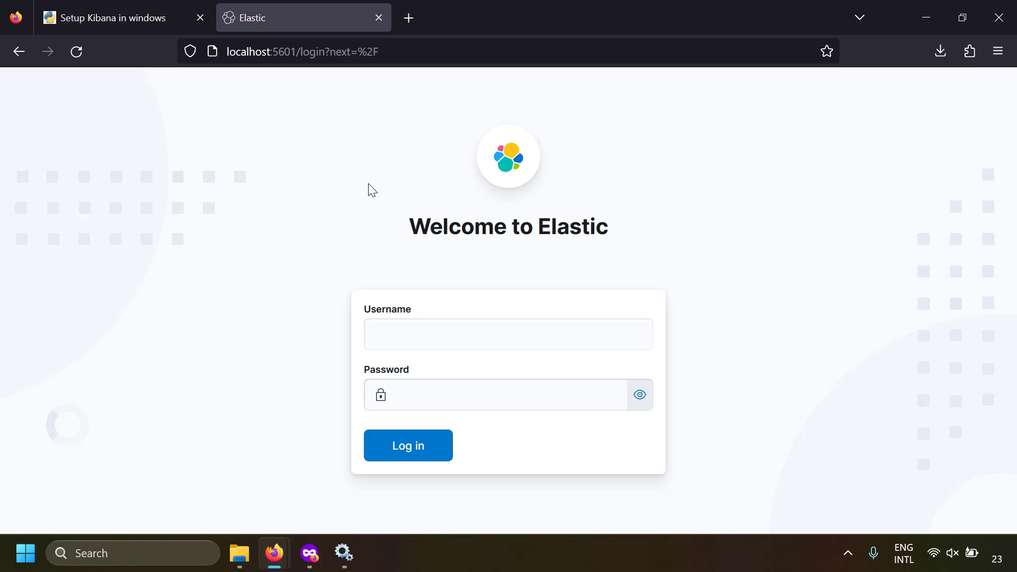
Switch to Firefox and review the "Setup Kibana in windows" article, from the Kibana overview through the NSSM service setup and references
{"action": "key", "text": "ctrl+Tab"}
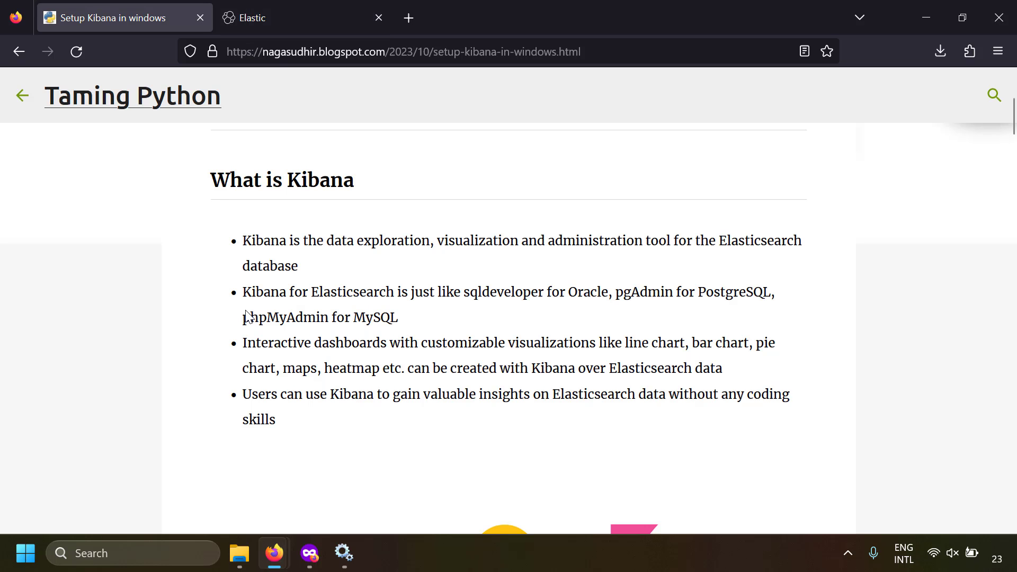
{"action": "scroll", "coordinate": [247, 317], "scroll_direction": "down", "scroll_amount": 12}
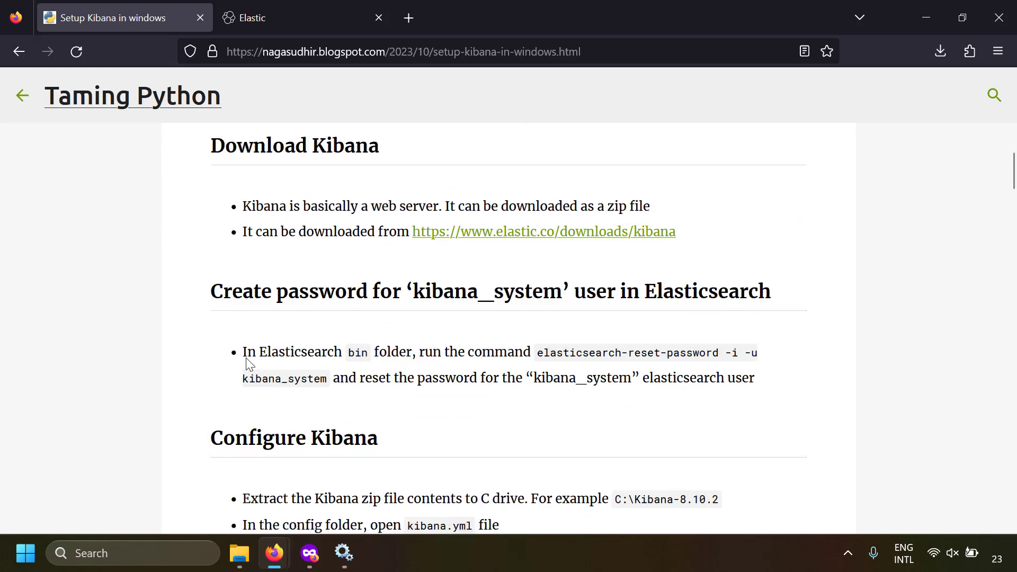
{"action": "scroll", "coordinate": [251, 365], "scroll_direction": "down", "scroll_amount": 10}
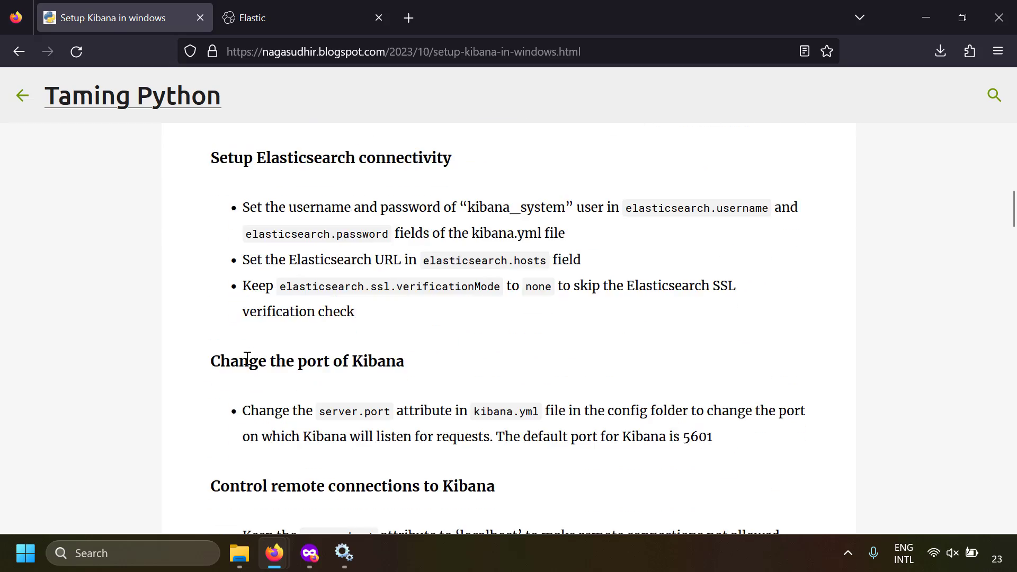
{"action": "scroll", "coordinate": [247, 358], "scroll_direction": "down", "scroll_amount": 10}
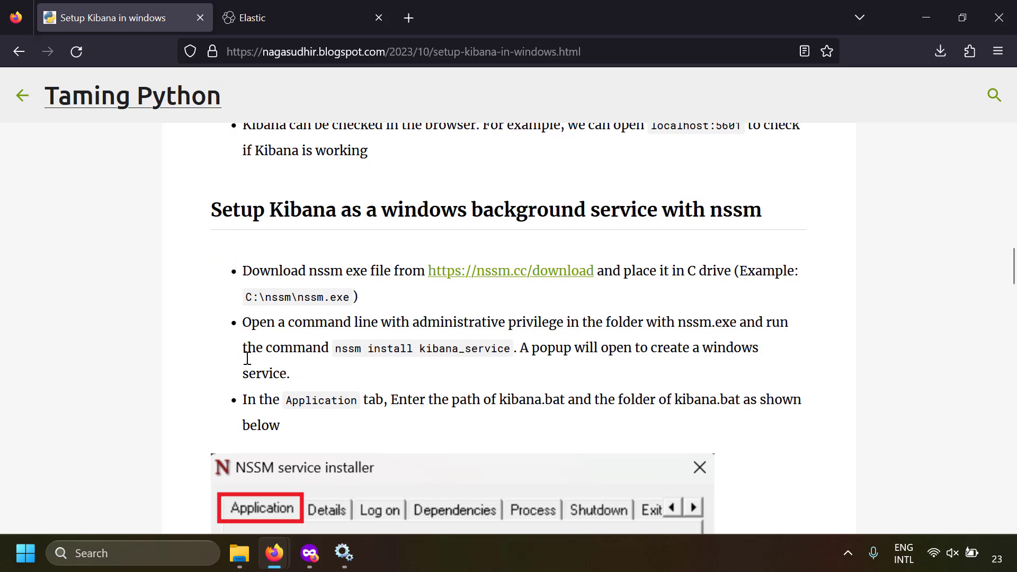
{"action": "scroll", "coordinate": [246, 358], "scroll_direction": "down", "scroll_amount": 12}
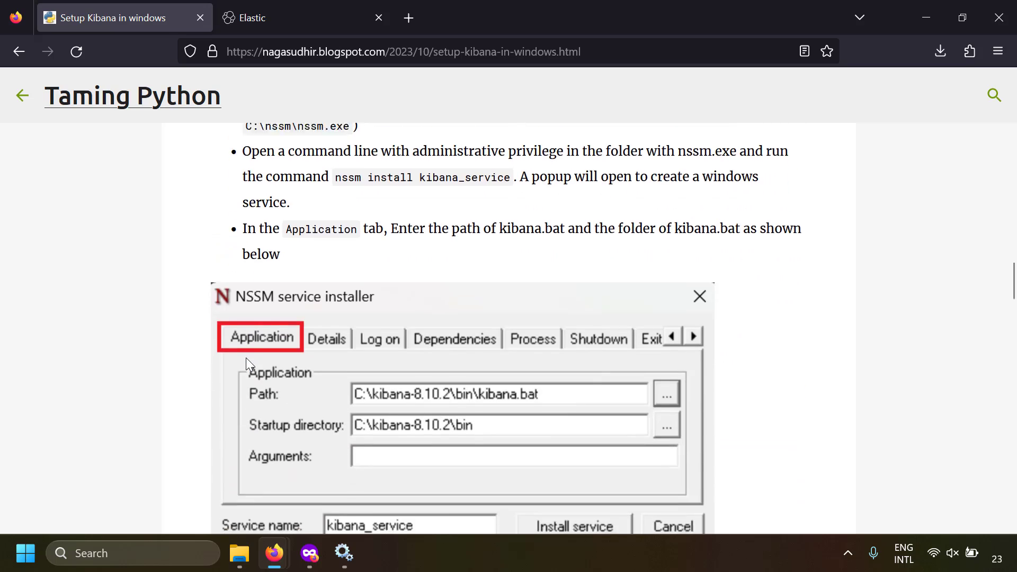
{"action": "scroll", "coordinate": [247, 358], "scroll_direction": "down", "scroll_amount": 9}
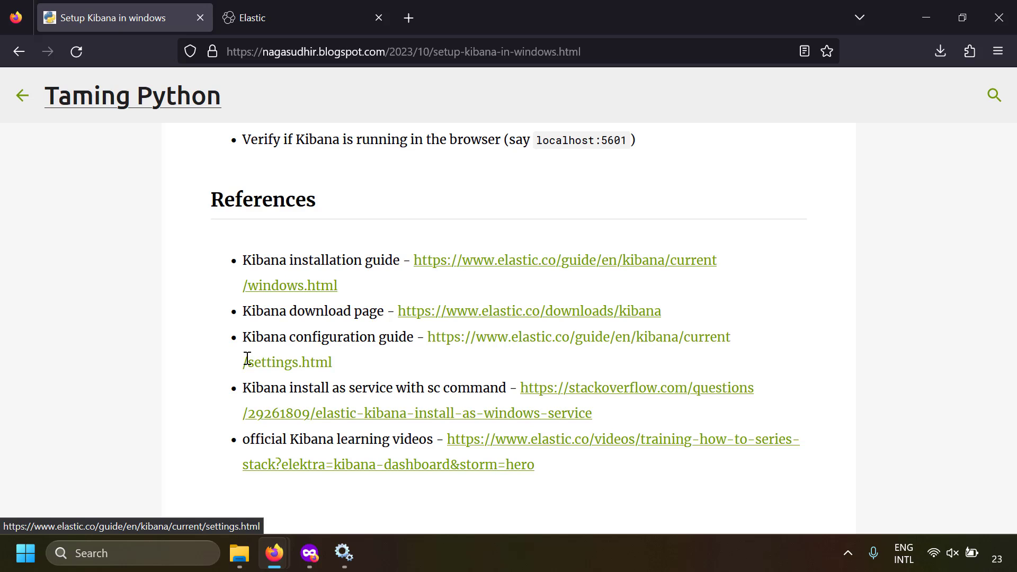
{"action": "scroll", "coordinate": [356, 350], "scroll_direction": "up", "scroll_amount": 20}
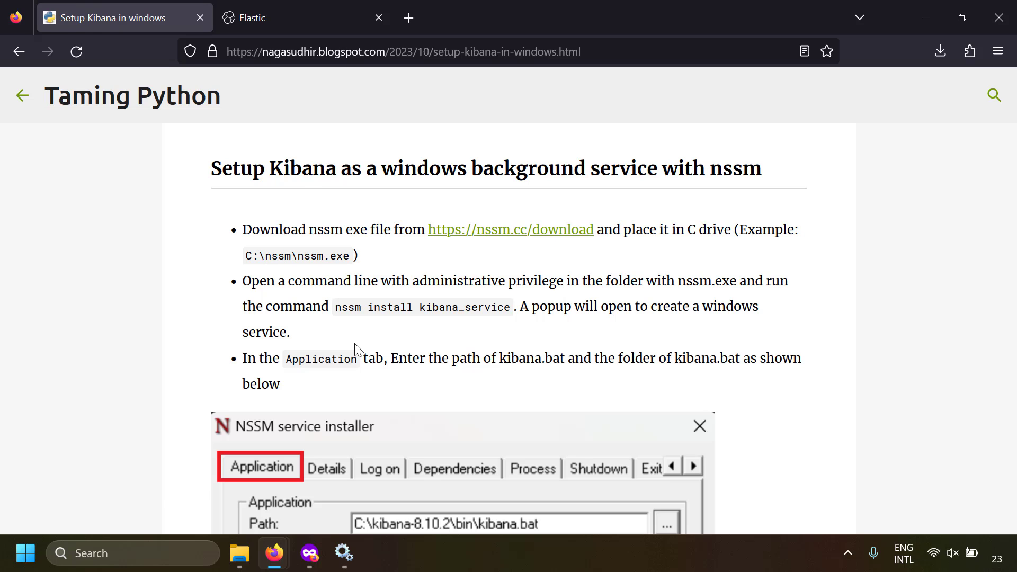
View the Learning Software app's Google Play page, enlarge its first screenshot, and return to the Kibana setup article
{"action": "key", "text": "alt+Tab"}
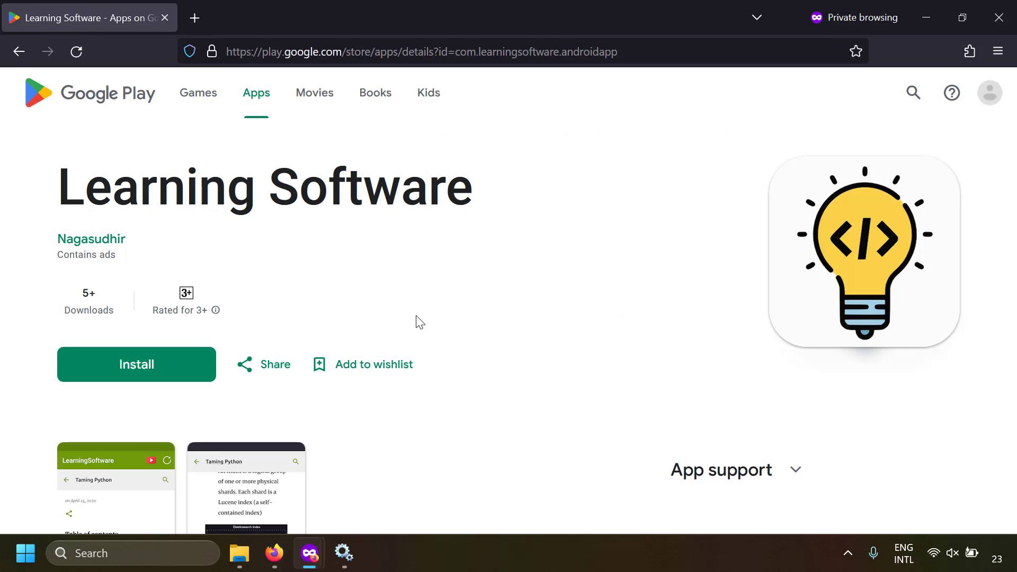
{"action": "left_click", "coordinate": [116, 487]}
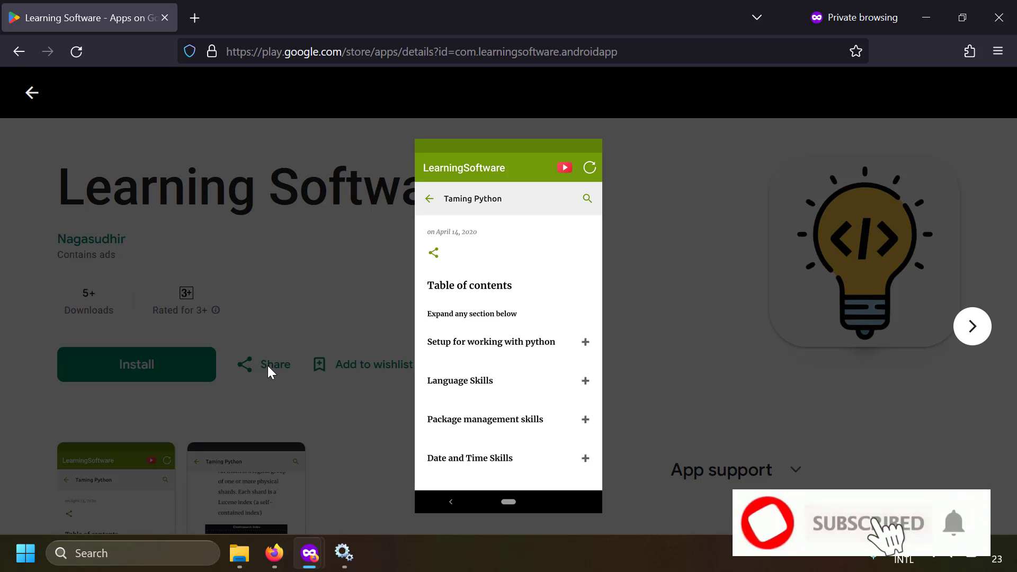
{"action": "key", "text": "alt+Tab"}
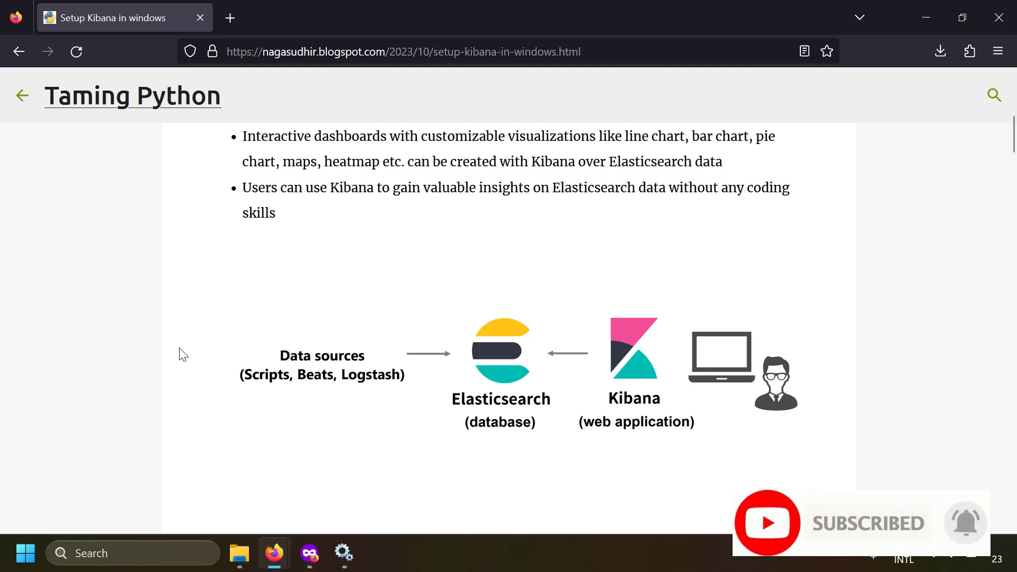